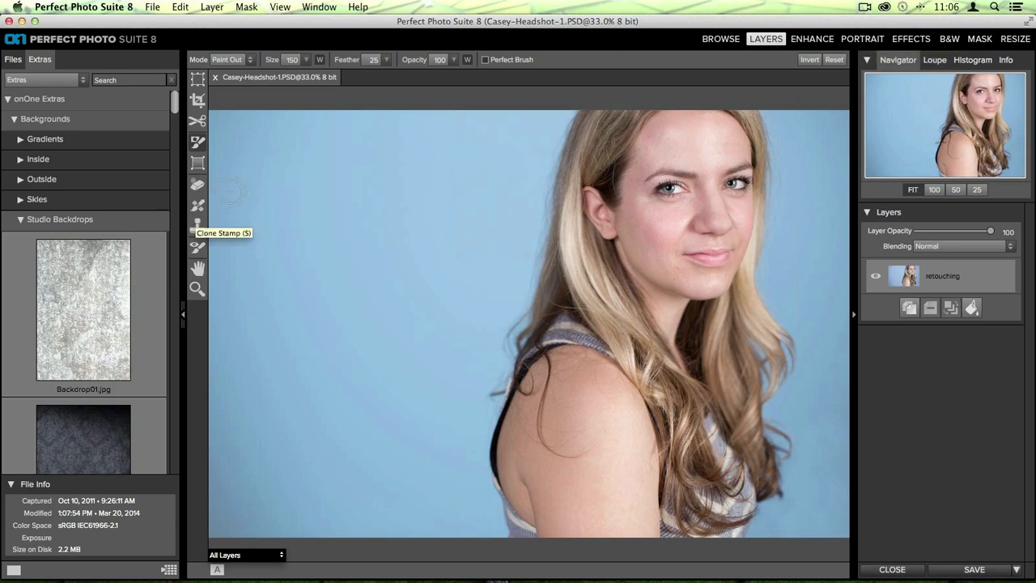
Select the woman's face in the Portrait module and fit the mouth outline tightly around her lips
left_click(863, 39)
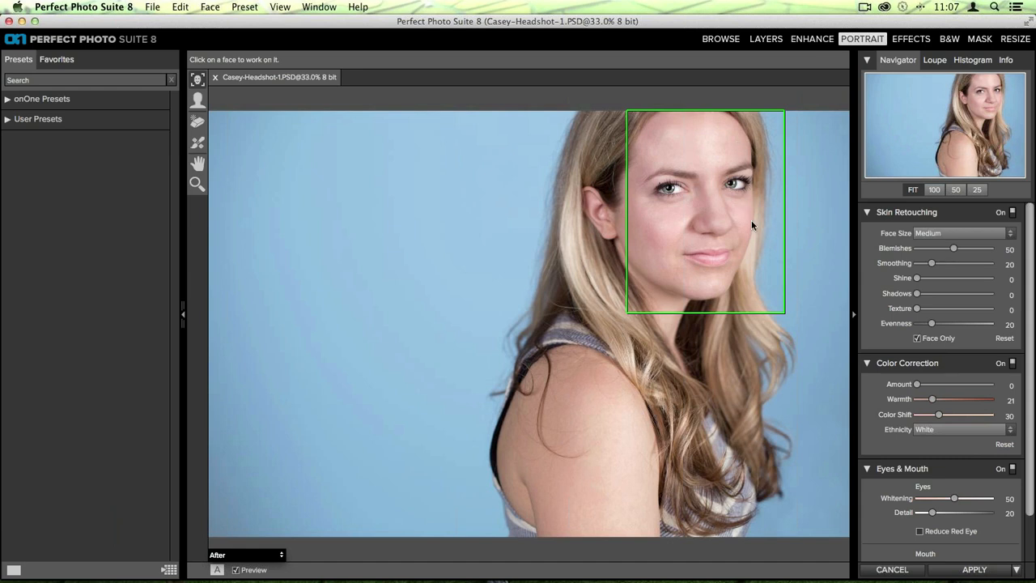
left_click(693, 190)
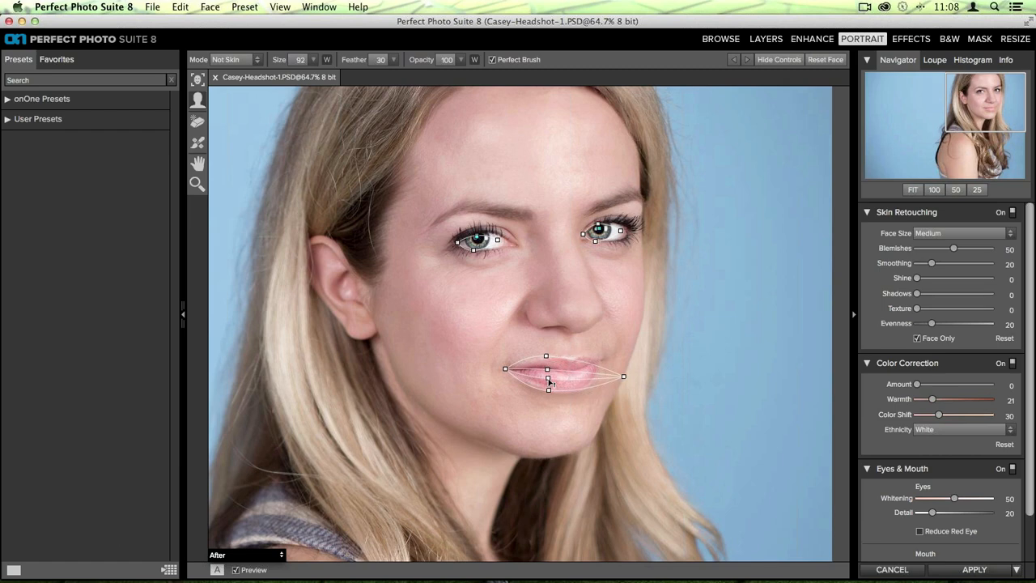
left_click_drag(548, 378, 548, 370)
left_click_drag(625, 377, 601, 363)
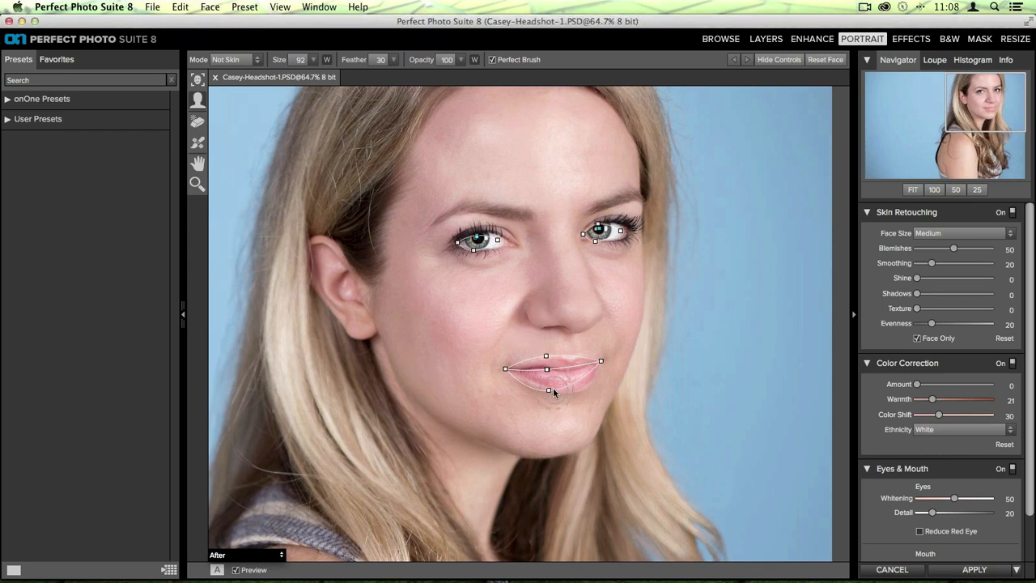
left_click_drag(549, 389, 575, 392)
left_click_drag(546, 357, 568, 356)
Align the outlines and pupil markers with both eyes, and hide the face controls
left_click_drag(622, 233, 628, 229)
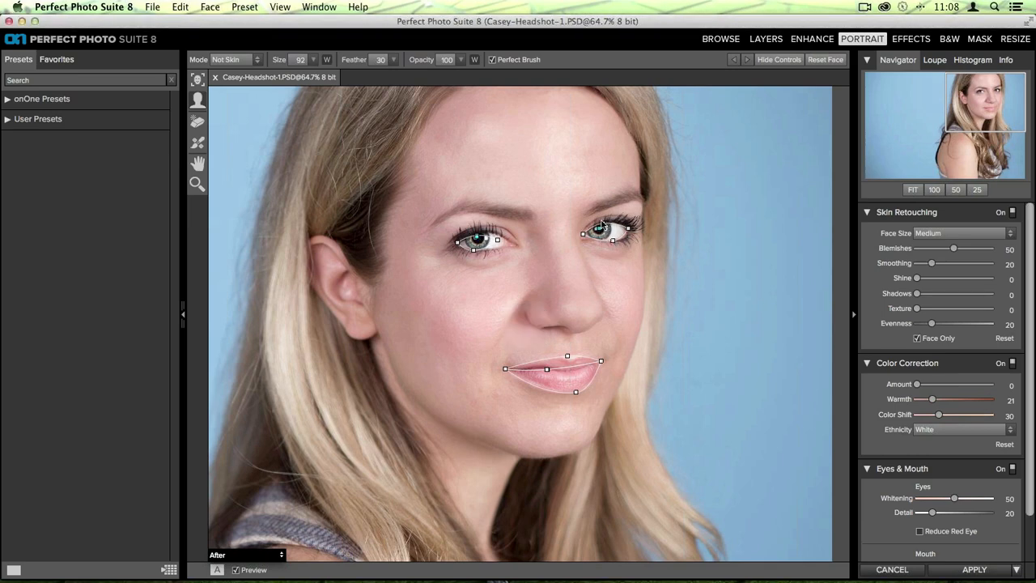
left_click_drag(499, 241, 478, 249)
mouse_move(603, 231)
left_mouse_down()
mouse_move(603, 196)
mouse_move(571, 168)
mouse_move(627, 155)
mouse_move(654, 179)
mouse_move(646, 202)
mouse_move(605, 231)
left_mouse_up()
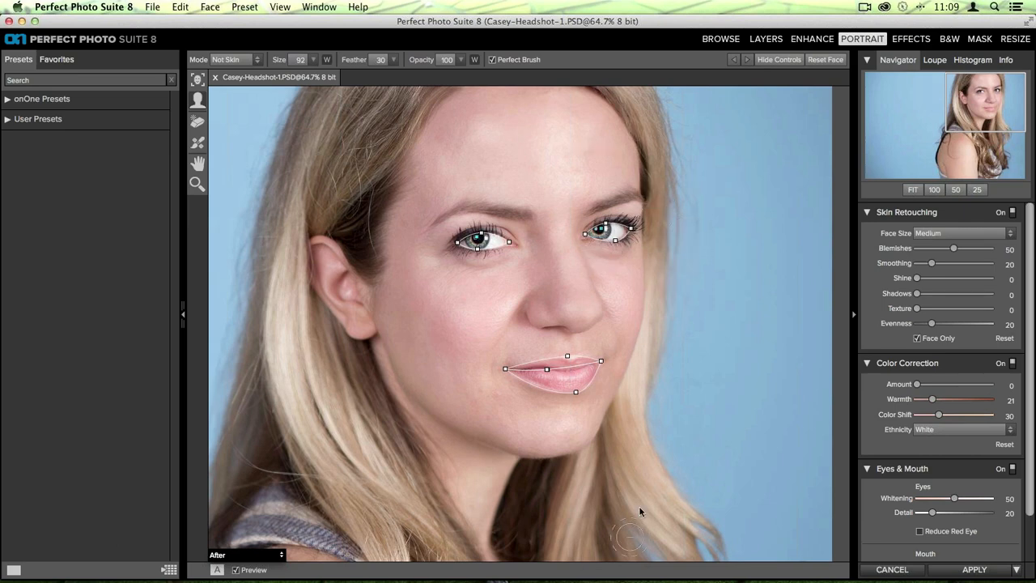
left_click(781, 60)
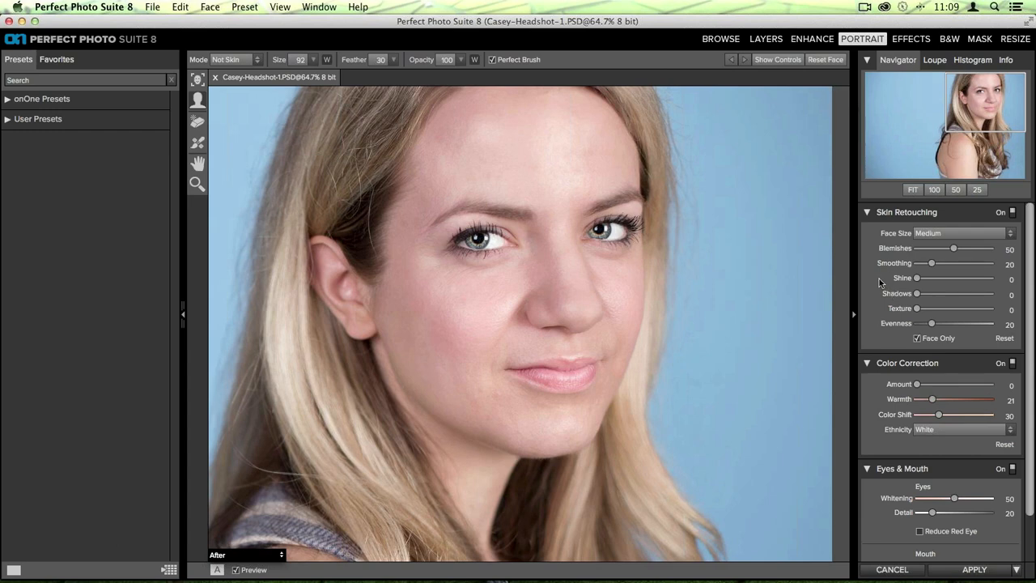
Set the skin retouching to Smoothing 36, Shine 20 and Evenness 29
scroll(874, 275, "down", 1)
scroll(874, 275, "down", 1)
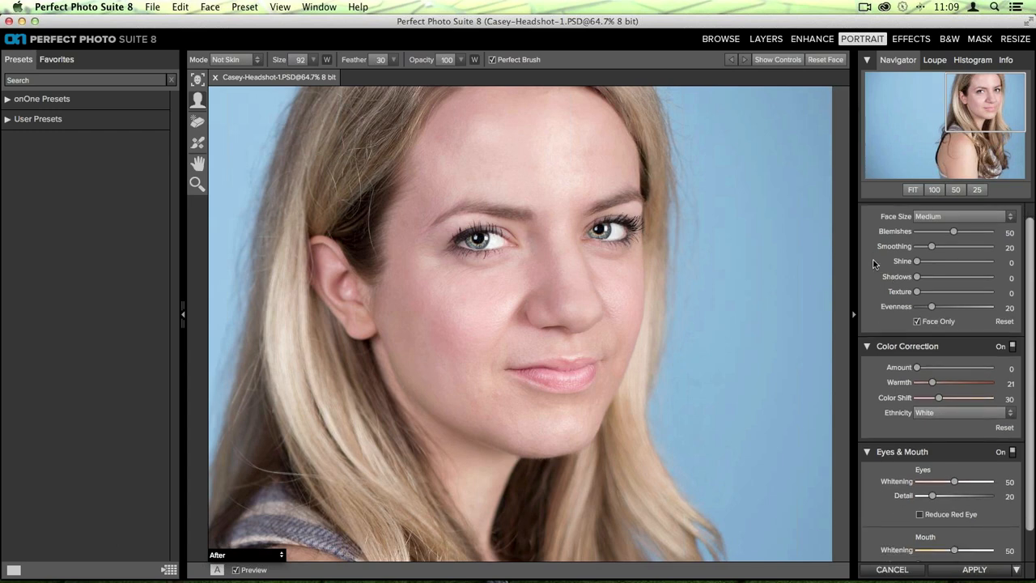
scroll(870, 254, "up", 2)
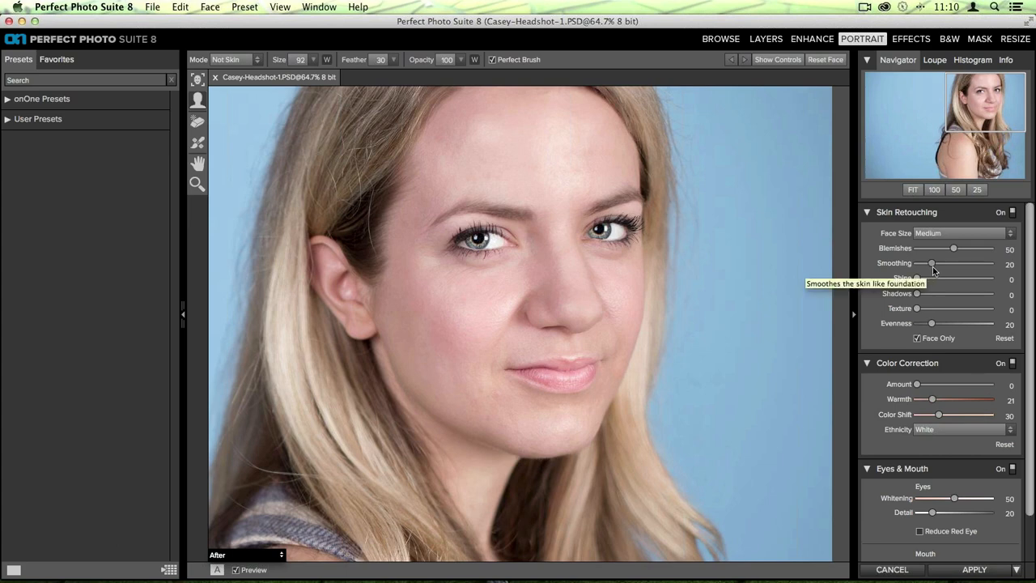
left_click_drag(935, 267, 942, 269)
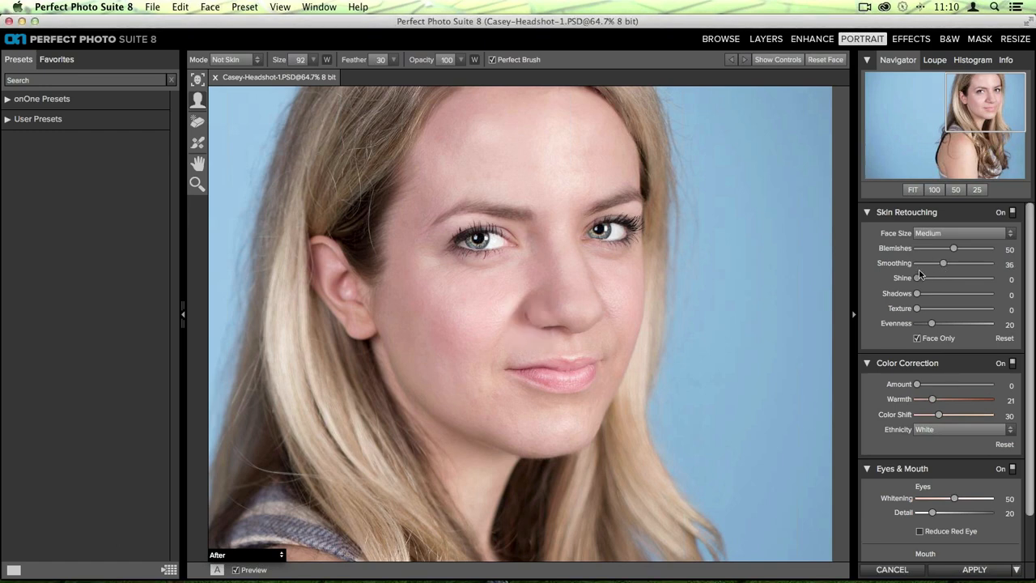
left_click_drag(916, 279, 992, 279)
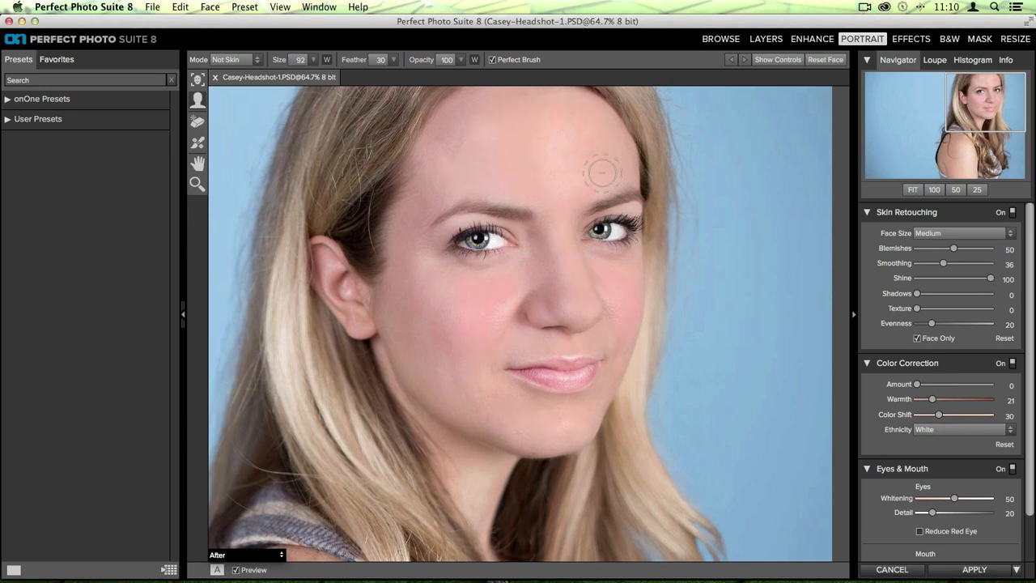
left_click(936, 280)
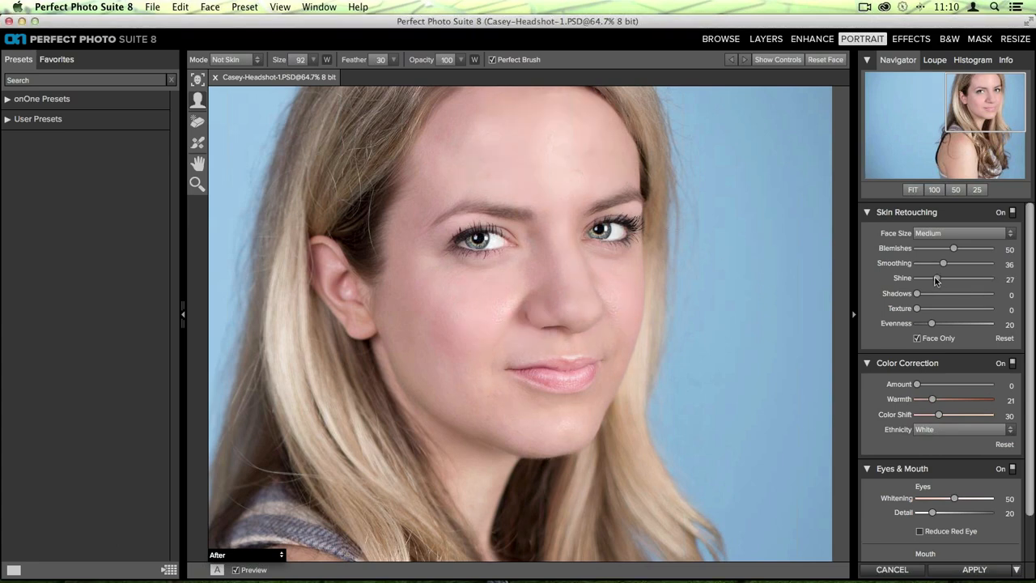
left_click(931, 278)
left_click_drag(933, 325, 939, 326)
Set the eyes' Whitening to 34 and Detail to 17
scroll(935, 419, "down", 3)
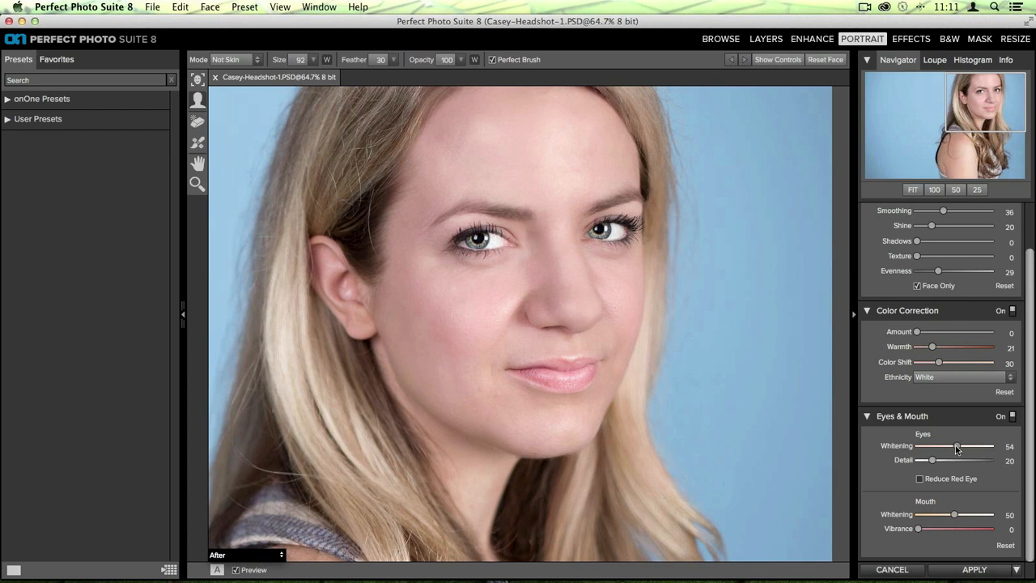
left_click_drag(957, 447, 870, 441)
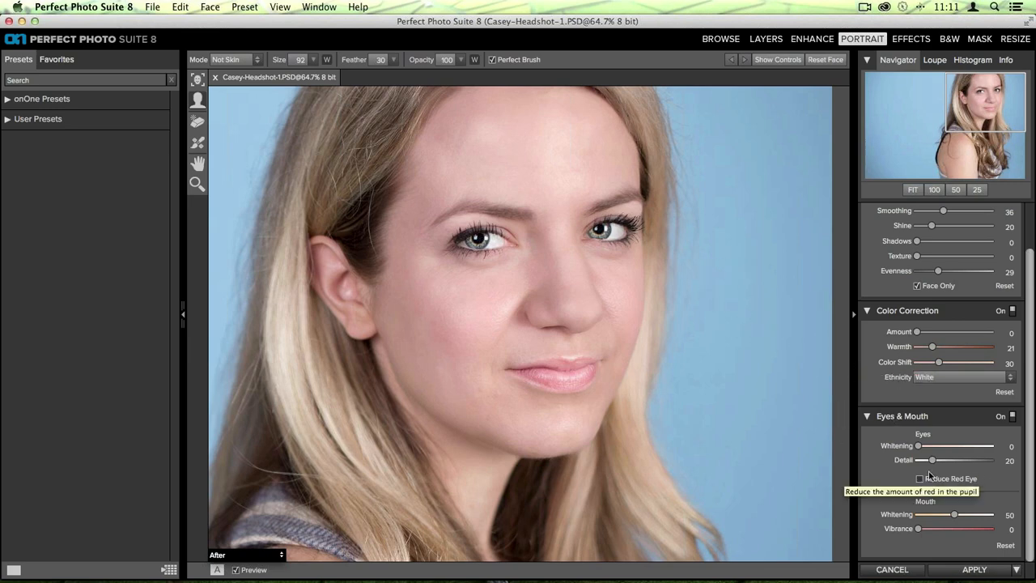
left_click(919, 449)
left_click_drag(920, 454, 970, 451)
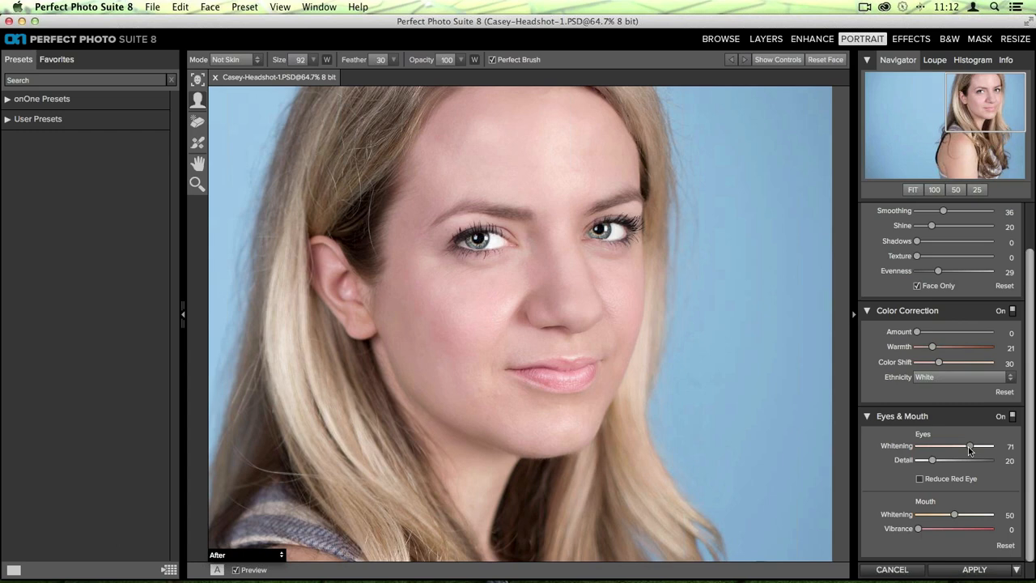
left_click_drag(970, 451, 942, 453)
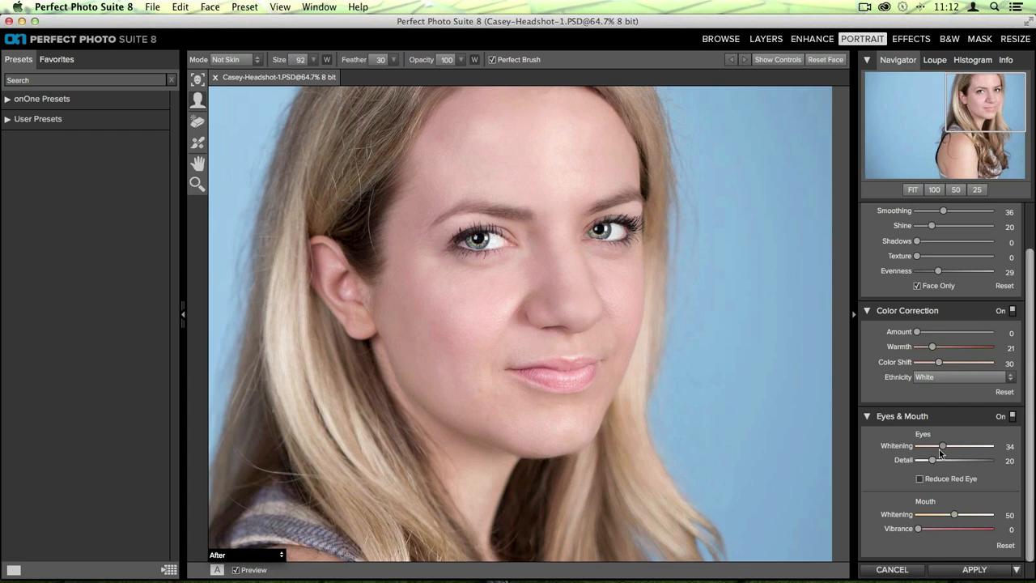
left_click_drag(933, 460, 917, 460)
left_click_drag(918, 459, 930, 460)
Set the mouth's Whitening to 0 and Vibrance to 38, with the face controls left hidden
left_click_drag(955, 516, 888, 517)
left_click_drag(920, 530, 972, 538)
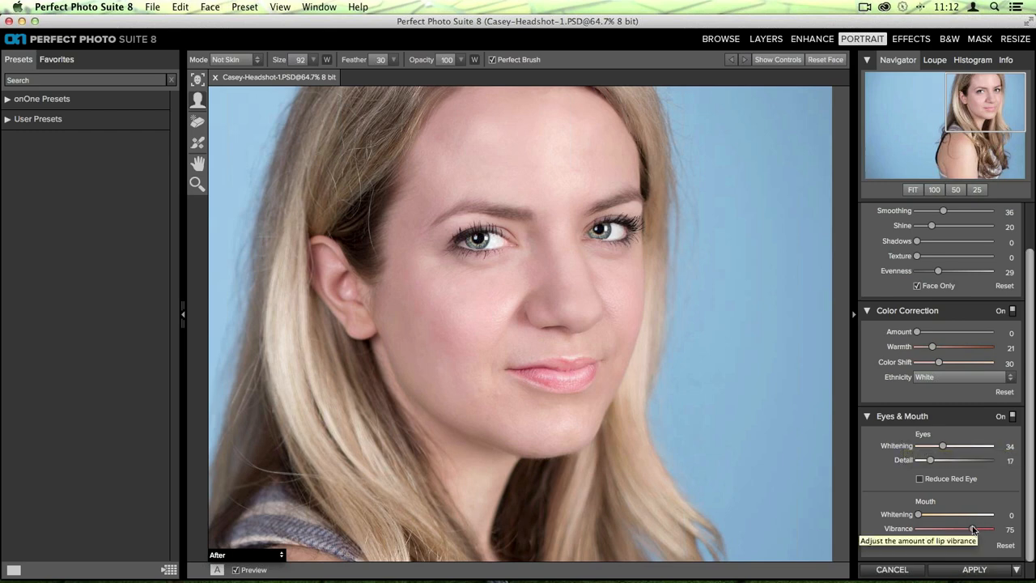
double_click(897, 528)
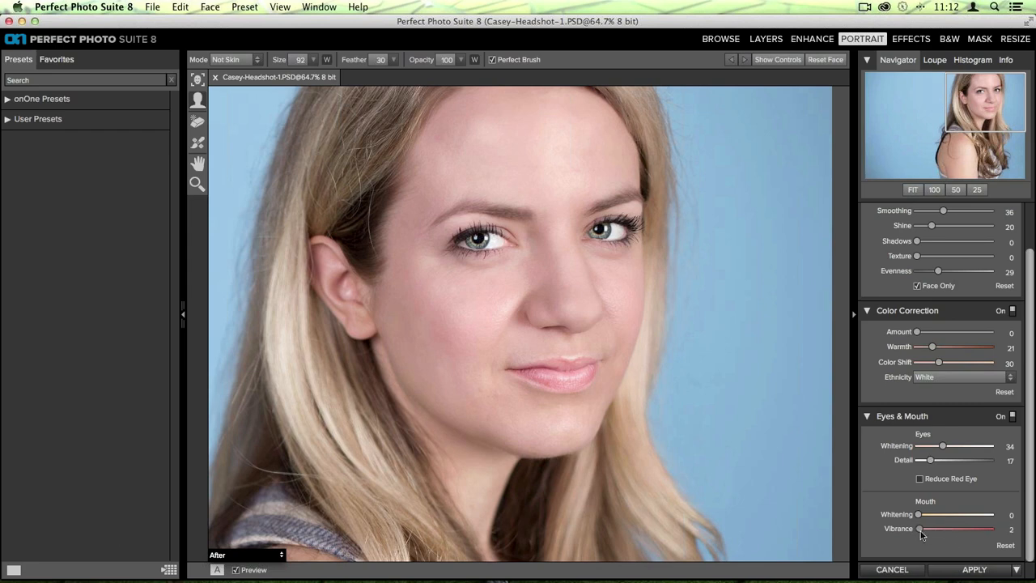
left_click_drag(917, 528, 947, 529)
left_click(772, 60)
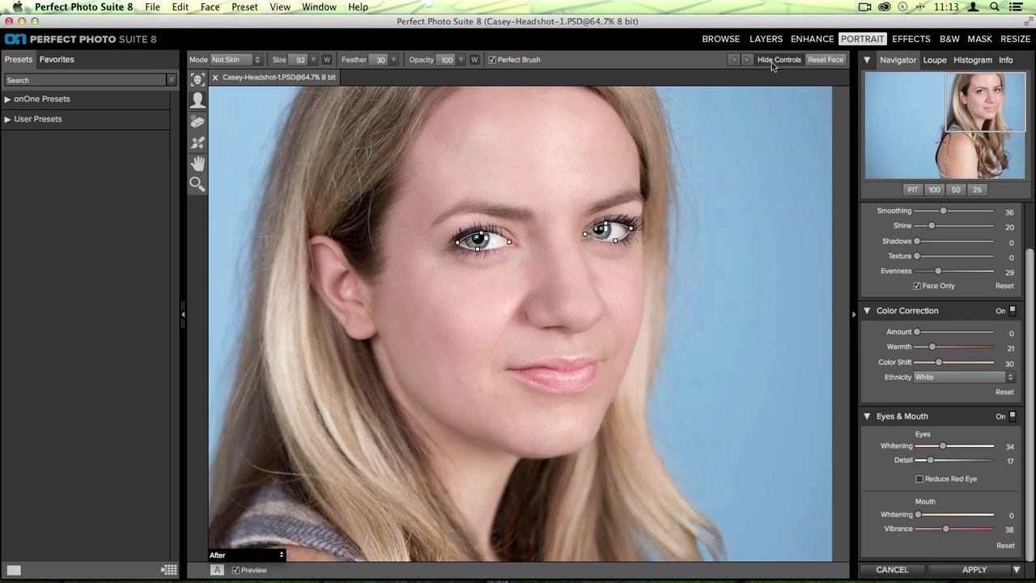
left_click(772, 61)
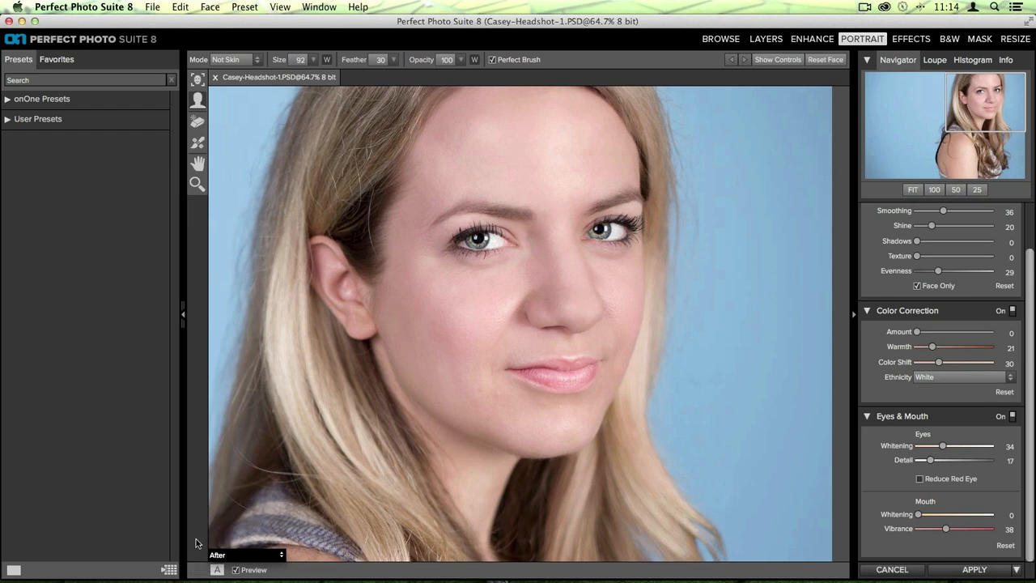
Display the skin mask as a red overlay and set the face brush mode to Not Skin
left_click(264, 557)
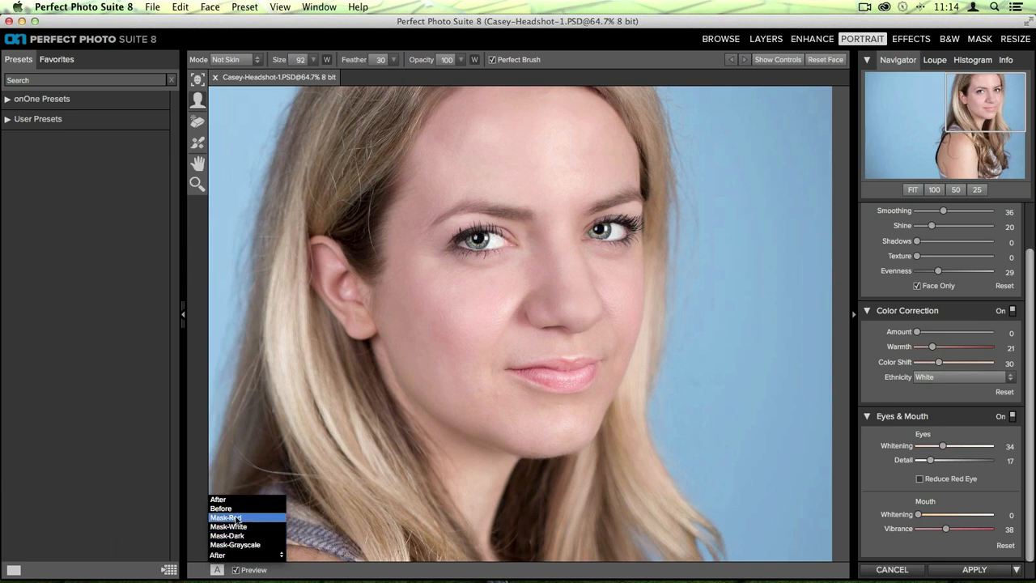
left_click(270, 517)
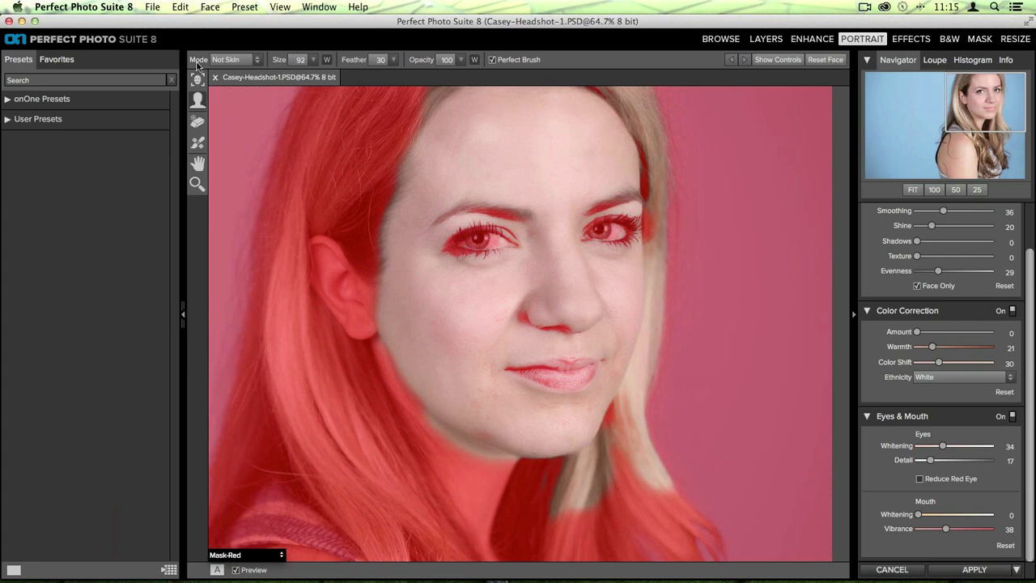
left_click(256, 63)
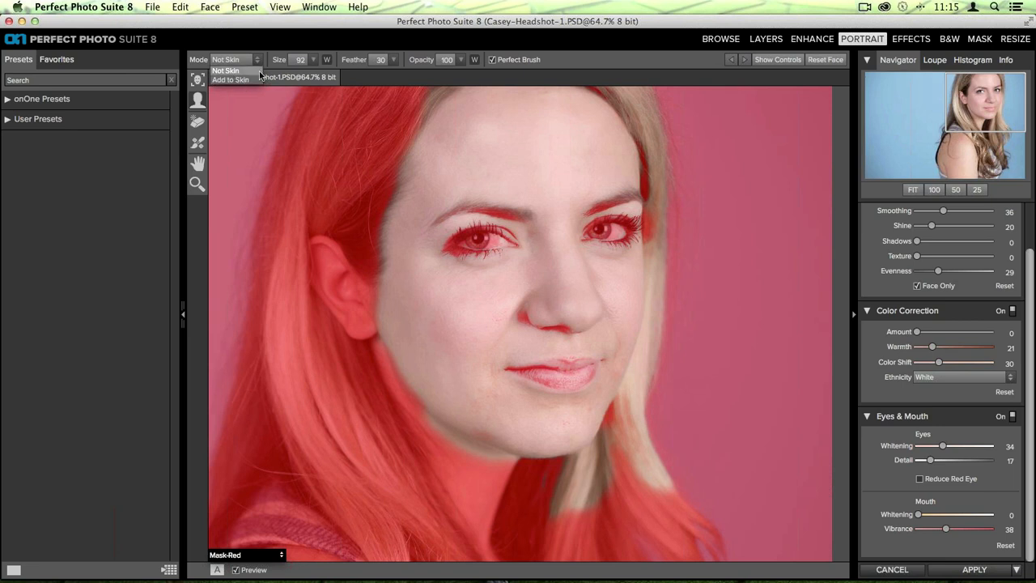
left_click(246, 72)
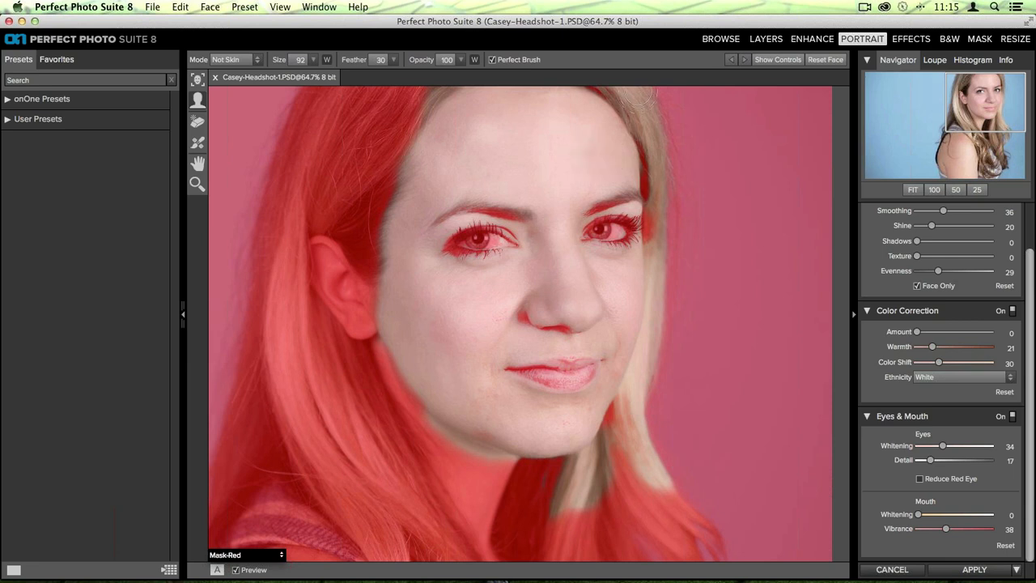
Paint the hair at the forehead's edge out of the skin mask, and restore the overpainted forehead with Add to Skin at brush size 60
mouse_move(638, 96)
left_mouse_down()
mouse_move(658, 111)
mouse_move(630, 91)
mouse_move(605, 95)
mouse_move(648, 111)
mouse_move(676, 171)
mouse_move(609, 89)
mouse_move(645, 140)
mouse_move(630, 115)
mouse_move(634, 158)
mouse_move(629, 146)
mouse_move(618, 184)
mouse_move(605, 140)
mouse_move(594, 166)
left_mouse_up()
key("bracketleft")
key("bracketleft")
key("bracketleft")
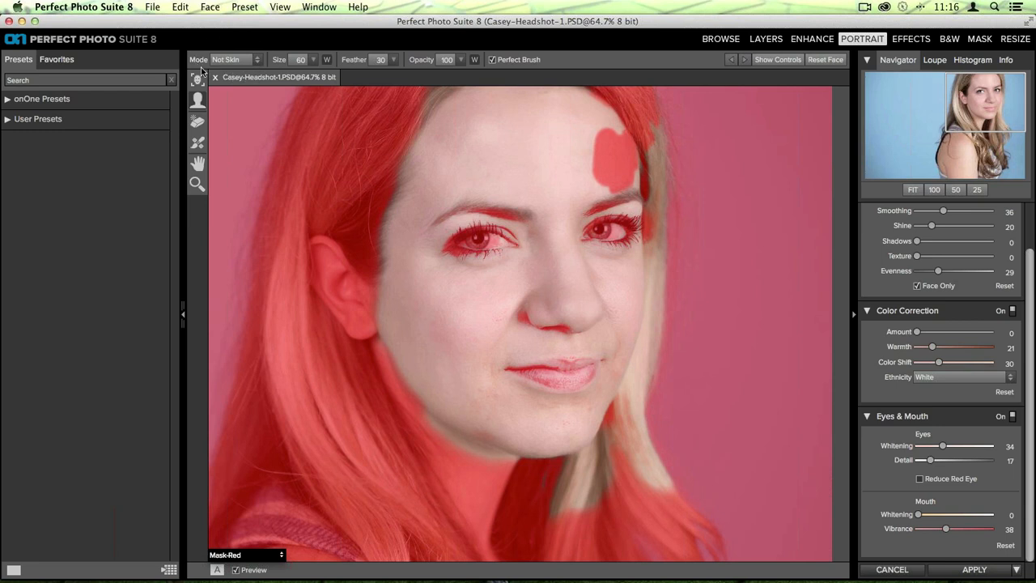
left_click(253, 62)
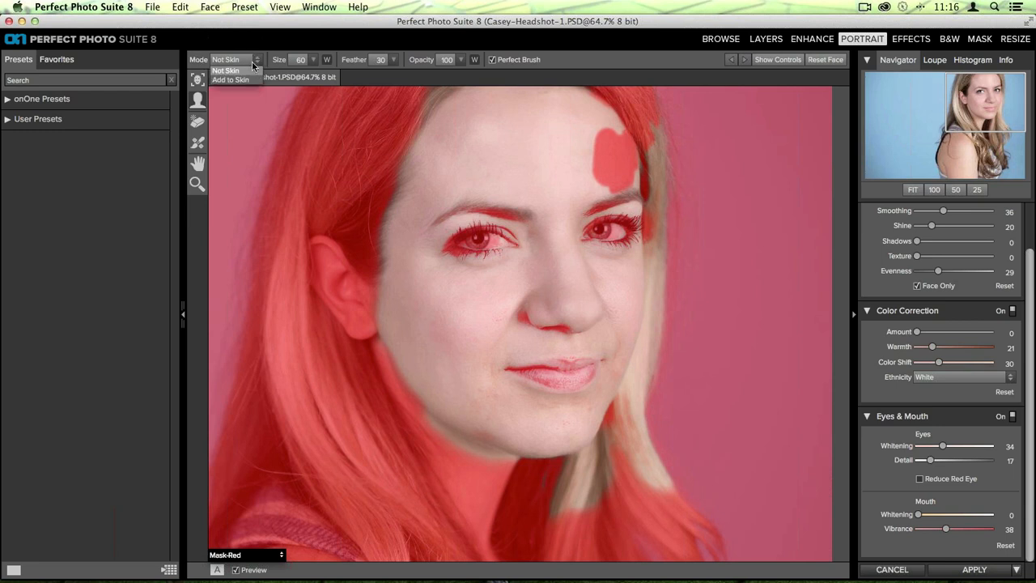
mouse_move(588, 168)
left_mouse_down()
mouse_move(597, 137)
mouse_move(599, 180)
mouse_move(607, 128)
mouse_move(633, 165)
mouse_move(580, 98)
mouse_move(629, 164)
mouse_move(603, 189)
left_mouse_up()
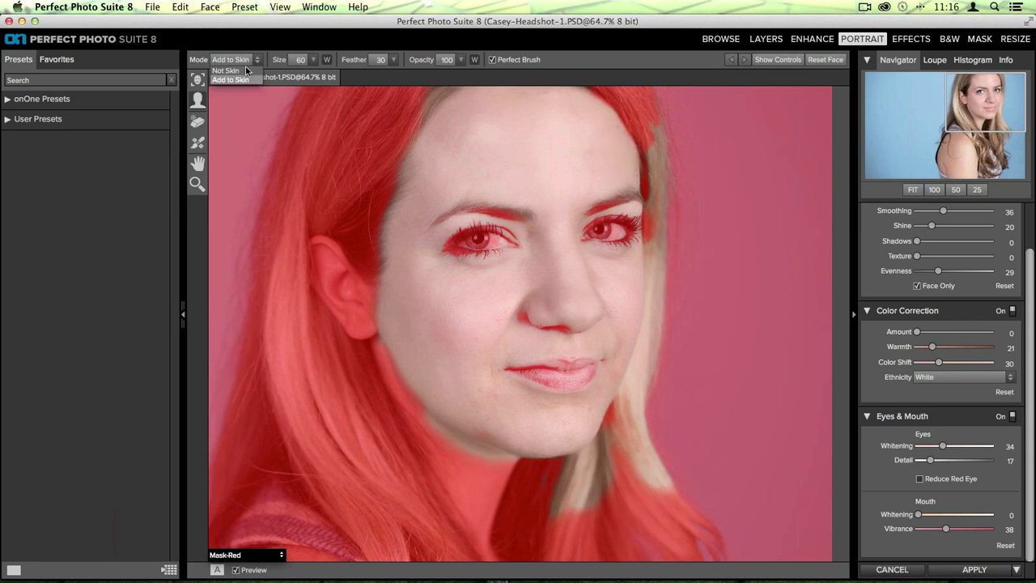
Paint the remaining hair along the far cheek and below the chin out of the mask in Not Skin mode
left_click(245, 66)
left_click(239, 79)
mouse_move(647, 120)
left_mouse_down()
mouse_move(673, 186)
mouse_move(662, 87)
mouse_move(664, 204)
mouse_move(655, 143)
mouse_move(650, 199)
mouse_move(649, 152)
mouse_move(656, 308)
mouse_move(653, 233)
mouse_move(655, 290)
mouse_move(624, 424)
mouse_move(642, 413)
mouse_move(646, 486)
mouse_move(646, 458)
mouse_move(680, 503)
mouse_move(642, 436)
mouse_move(647, 486)
mouse_move(621, 423)
mouse_move(667, 294)
mouse_move(659, 379)
mouse_move(650, 393)
mouse_move(651, 346)
mouse_move(643, 386)
mouse_move(658, 362)
mouse_move(651, 296)
mouse_move(651, 362)
mouse_move(611, 454)
mouse_move(618, 422)
mouse_move(588, 474)
mouse_move(542, 508)
mouse_move(608, 478)
mouse_move(544, 528)
mouse_move(636, 478)
mouse_move(559, 523)
mouse_move(635, 448)
mouse_move(566, 490)
mouse_move(626, 439)
mouse_move(543, 490)
mouse_move(652, 409)
left_mouse_up()
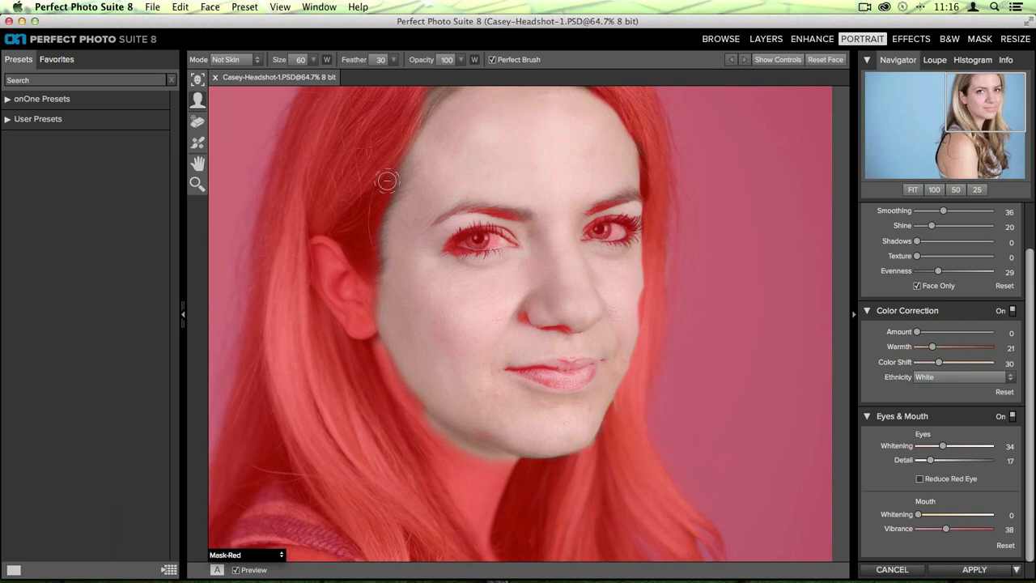
Paint the hairline from the forehead down to the visible ear out of the skin mask with a size 90 brush
key("bracketright")
key("bracketright")
key("bracketright")
mouse_move(423, 93)
left_mouse_down()
mouse_move(389, 171)
mouse_move(381, 222)
mouse_move(402, 183)
mouse_move(376, 237)
mouse_move(379, 248)
mouse_move(382, 225)
mouse_move(370, 291)
left_mouse_up()
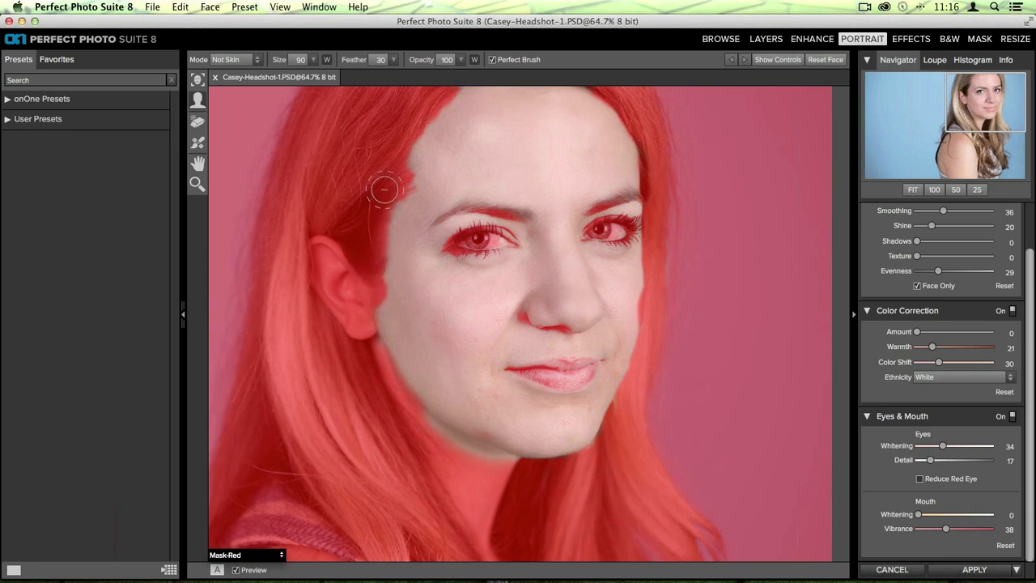
Paint both eyebrows out of the skin mask at brush size 35, and the inner eye corners at size 25
key("bracketleft")
key("bracketleft")
key("bracketleft")
mouse_move(638, 195)
left_mouse_down()
mouse_move(645, 199)
mouse_move(601, 209)
left_mouse_up()
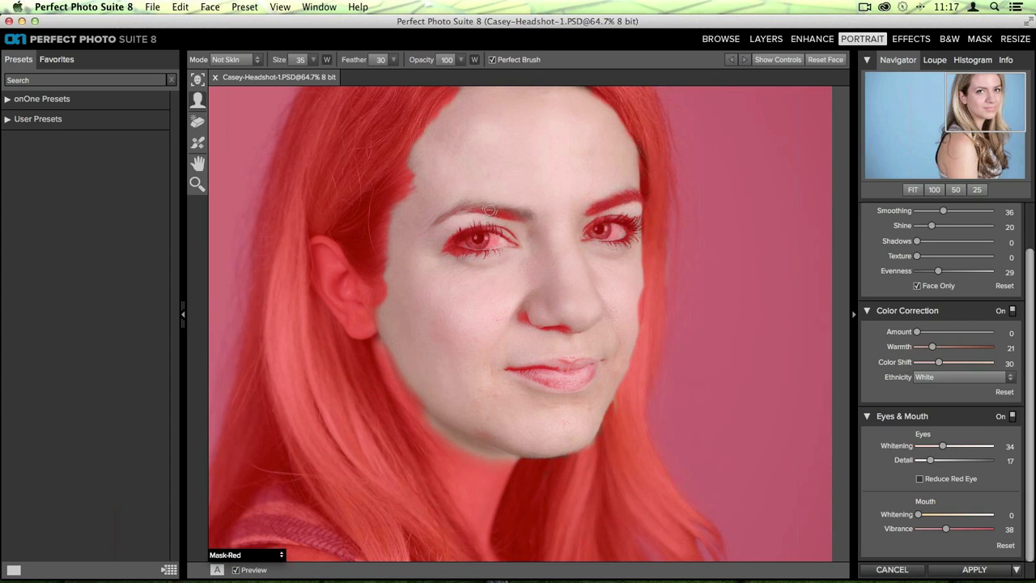
mouse_move(490, 208)
left_mouse_down()
mouse_move(527, 215)
mouse_move(462, 209)
mouse_move(485, 210)
mouse_move(411, 237)
mouse_move(463, 229)
mouse_move(460, 209)
mouse_move(433, 227)
mouse_move(496, 209)
left_mouse_up()
key("bracketleft")
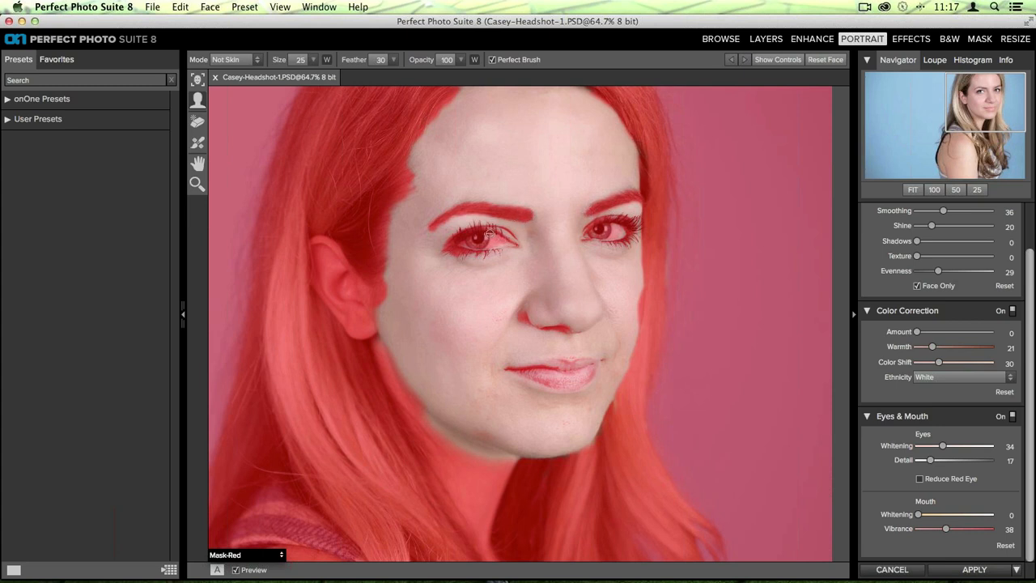
mouse_move(515, 244)
left_mouse_down()
mouse_move(462, 250)
mouse_move(496, 250)
left_mouse_up()
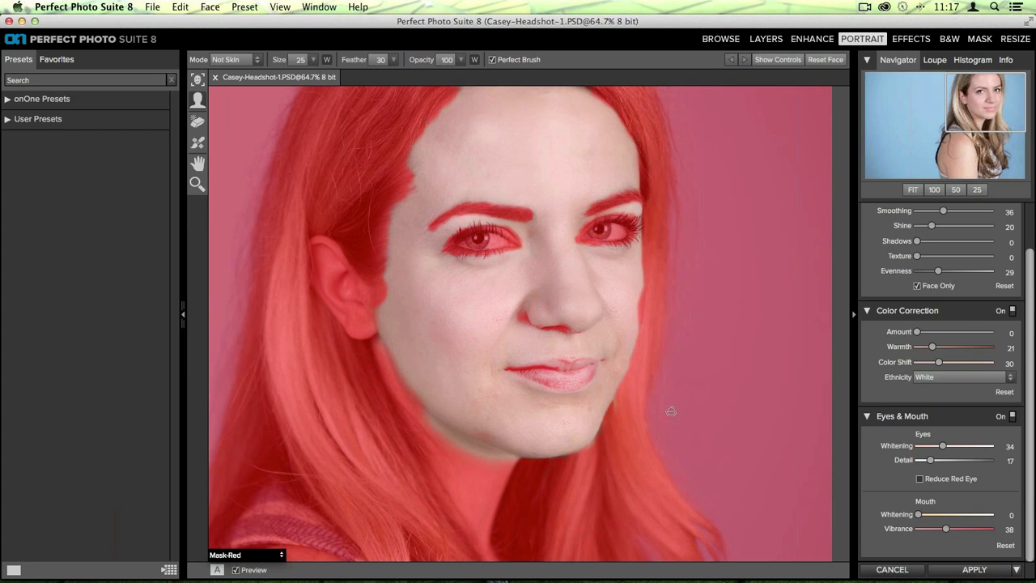
Return to the After view and toggle the retouching preview to compare the face with the original
scroll(958, 248, "up", 3)
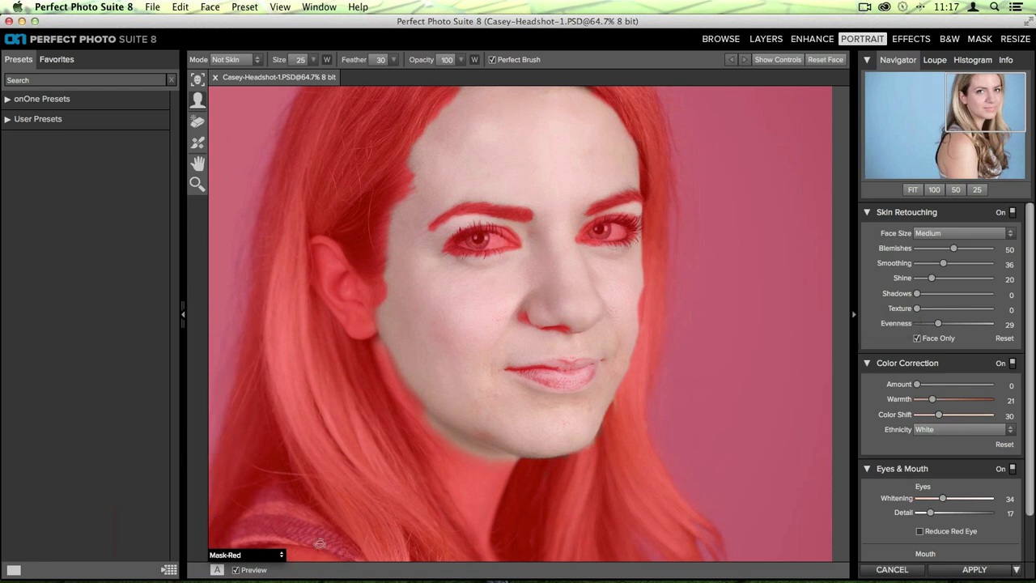
left_click(263, 556)
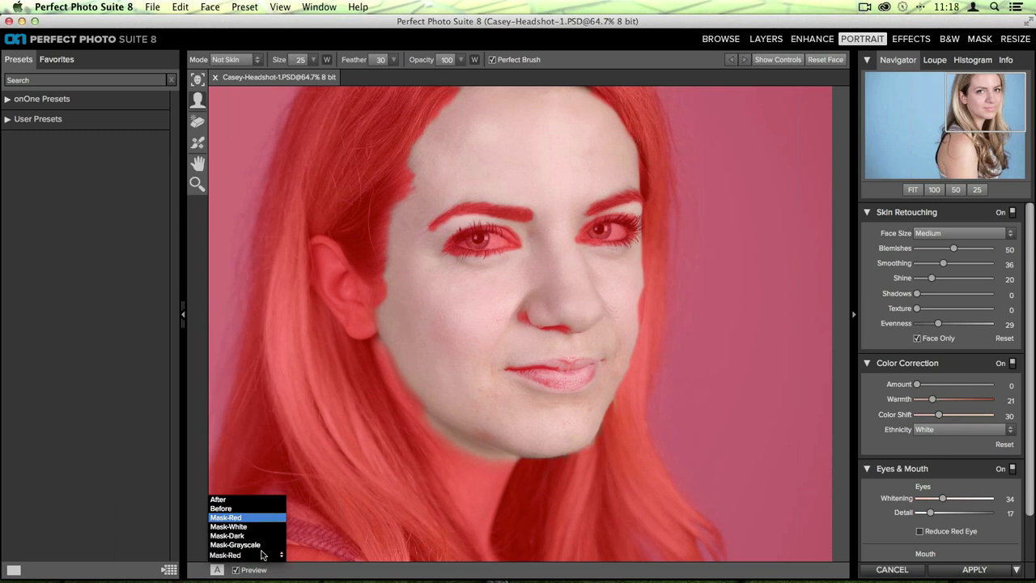
left_click(221, 500)
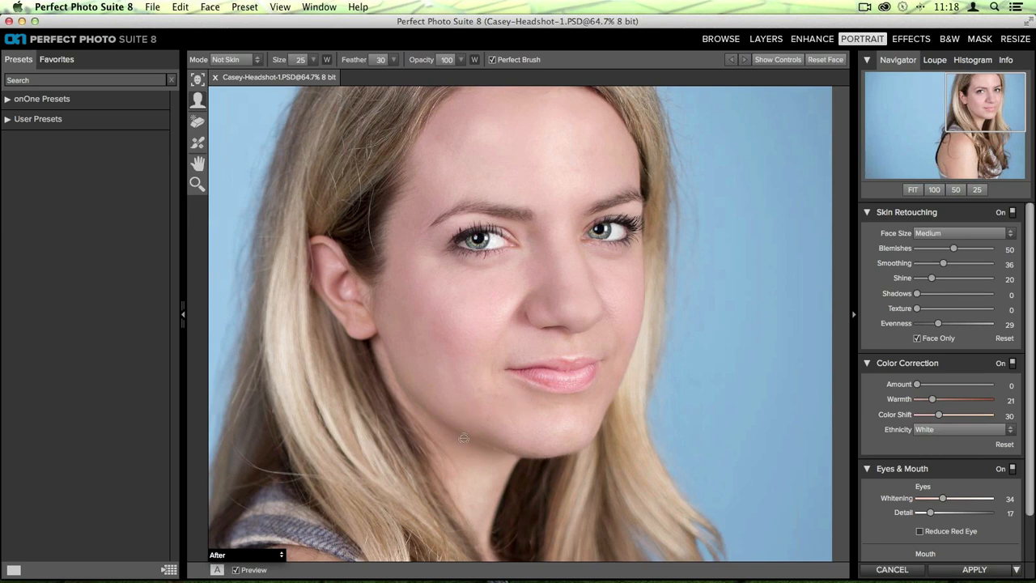
key("super+p")
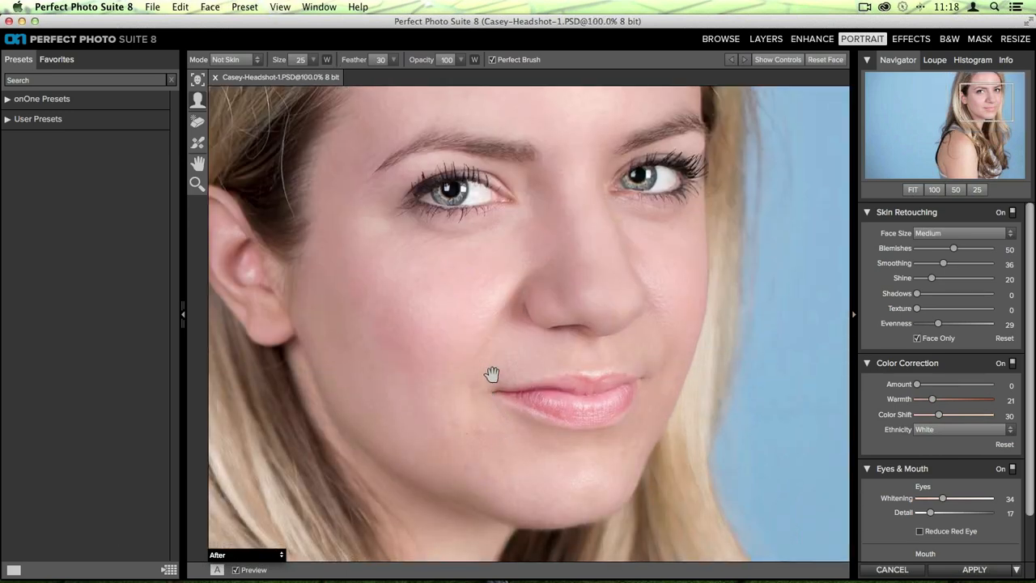
Erase the blemishes on the near cheek and jaw beside the mouth with the Perfect Eraser at size 30
left_click_drag(493, 375, 532, 290)
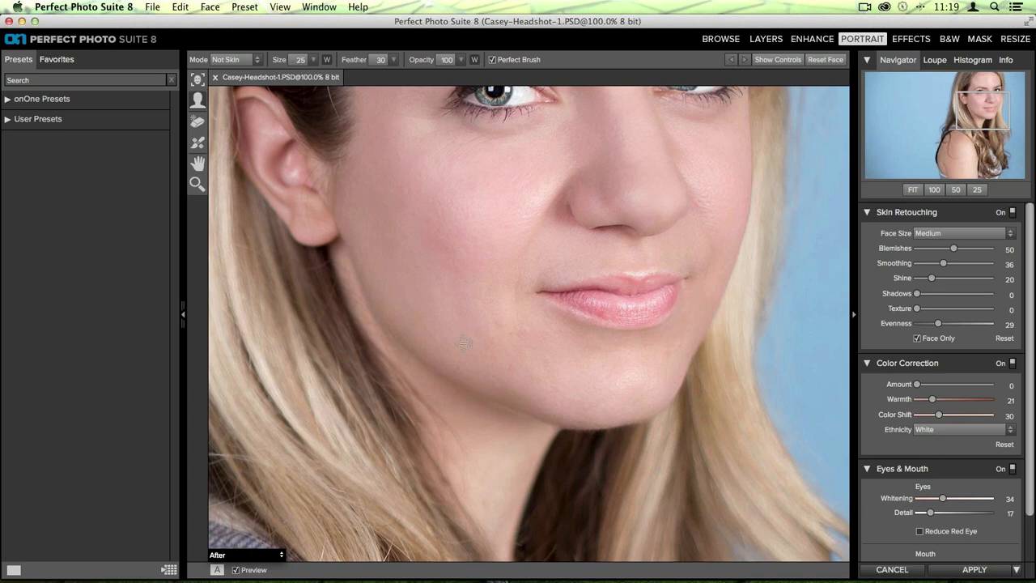
left_click(200, 123)
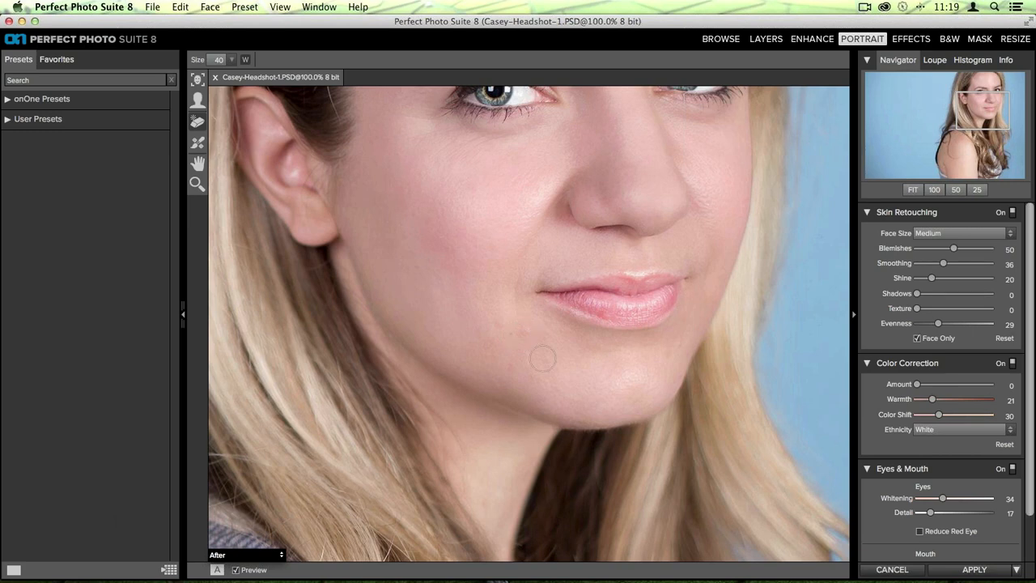
key("bracketleft")
left_click_drag(528, 324, 505, 340)
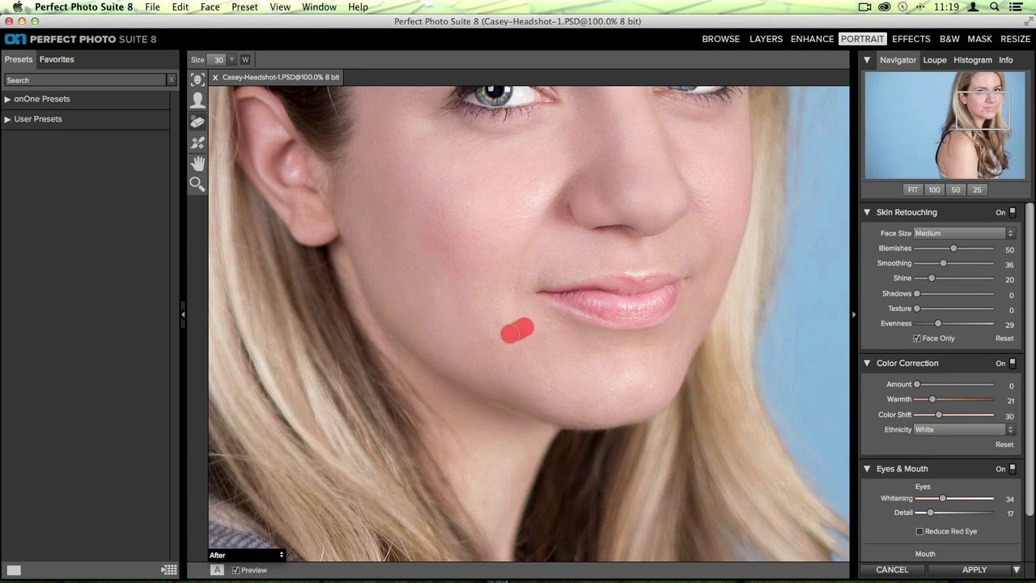
left_click(497, 326)
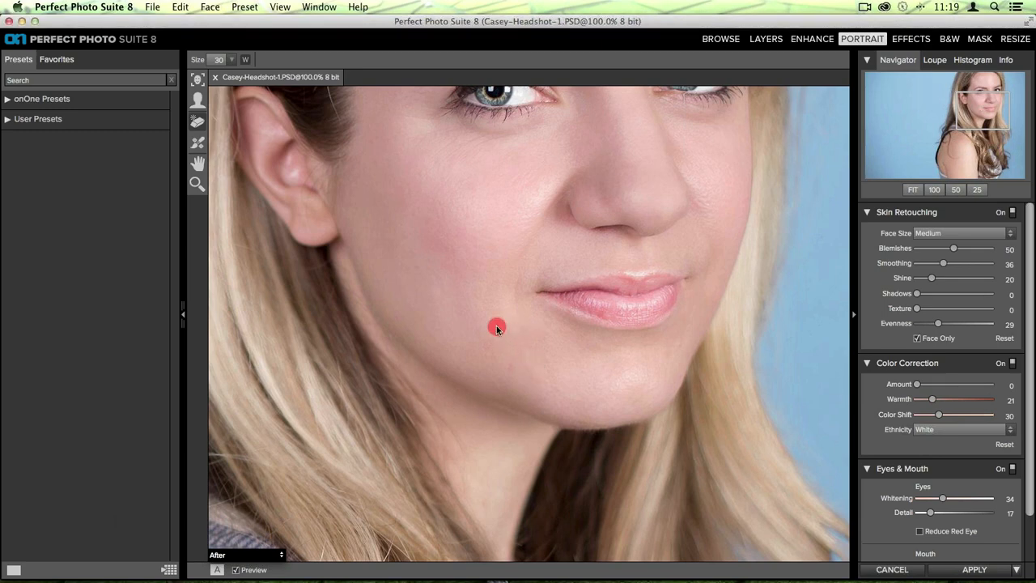
left_click(492, 347)
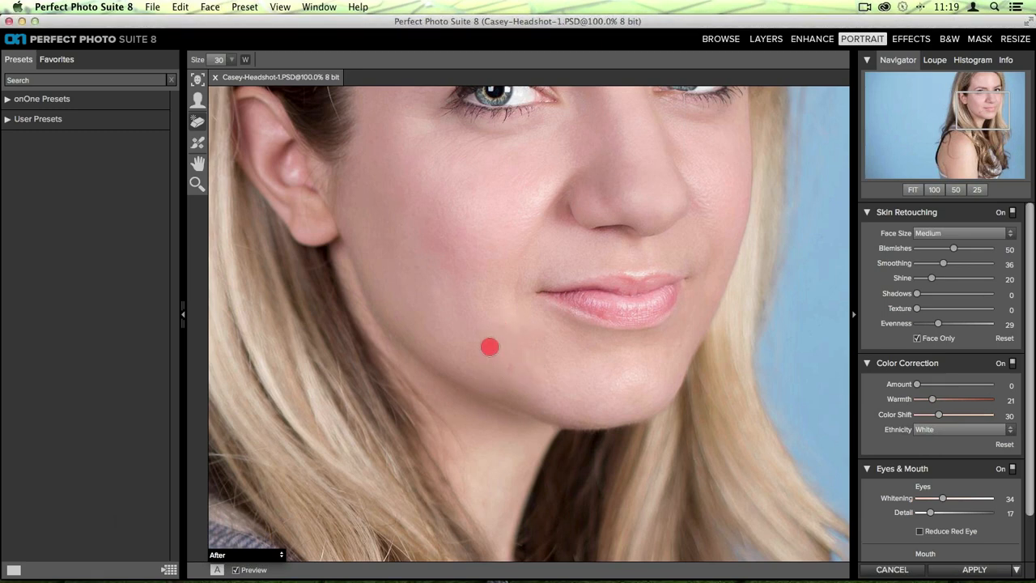
left_click(510, 370)
left_click(501, 324)
left_click(529, 379)
left_click(492, 350)
Erase the small spots near the ear, on the nose, and along the far side of the chin
left_click(373, 144)
left_click(636, 164)
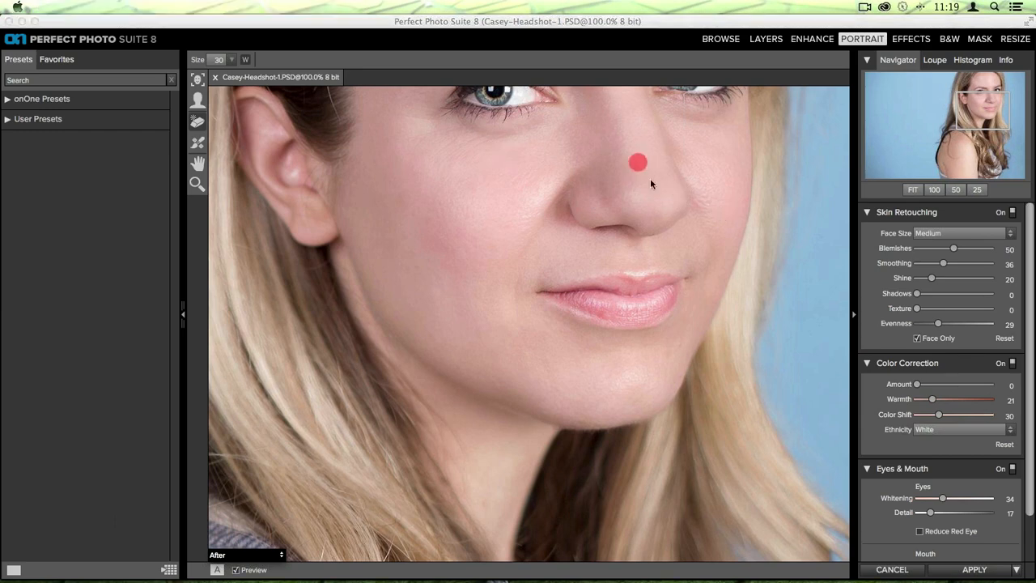
left_click(673, 343)
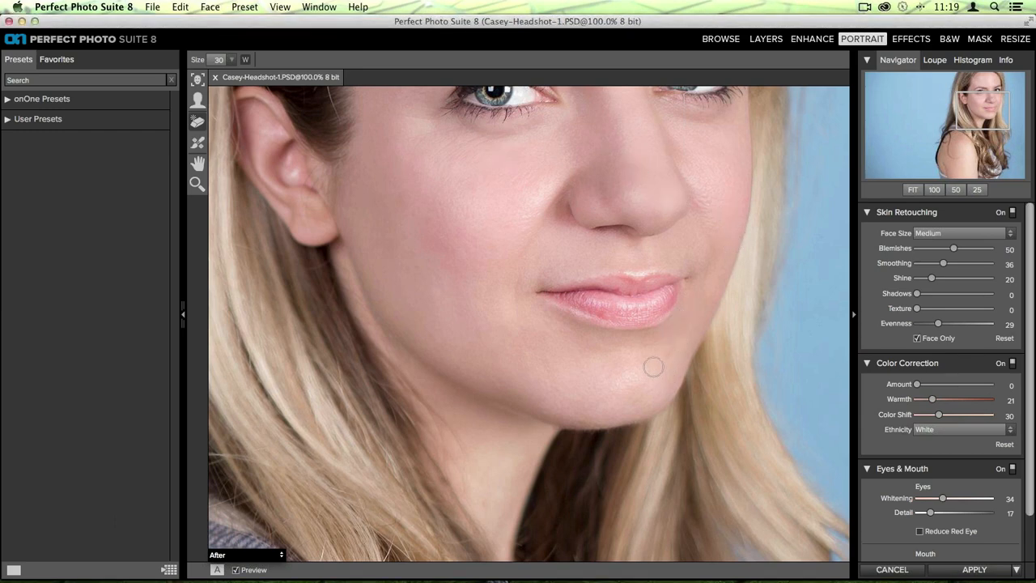
left_click(668, 352)
Erase the blemishes across the upper forehead and between the eyebrows at brush size 30
key("space")
left_click_drag(534, 211, 501, 402)
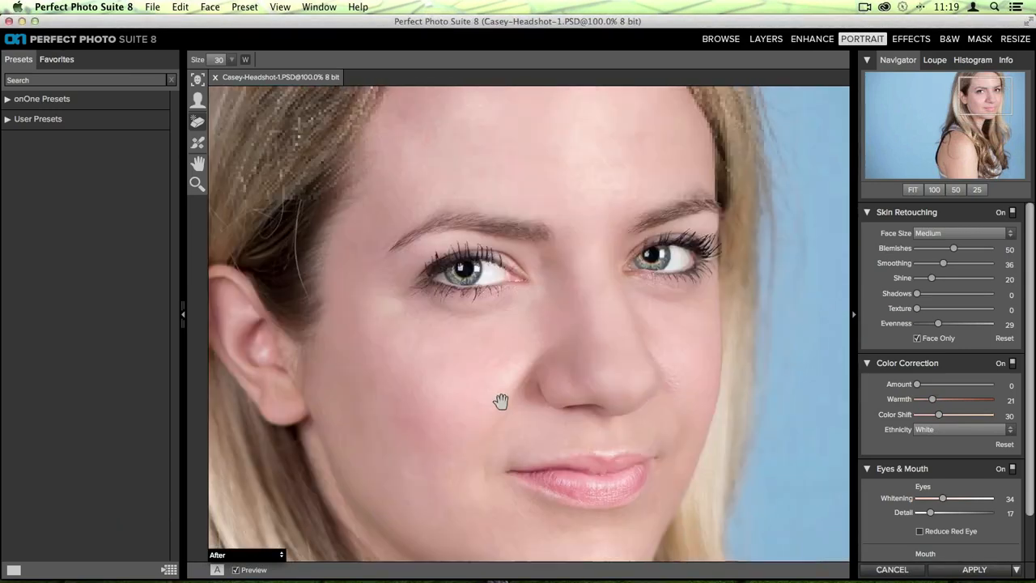
key("space")
left_click_drag(572, 238, 583, 284)
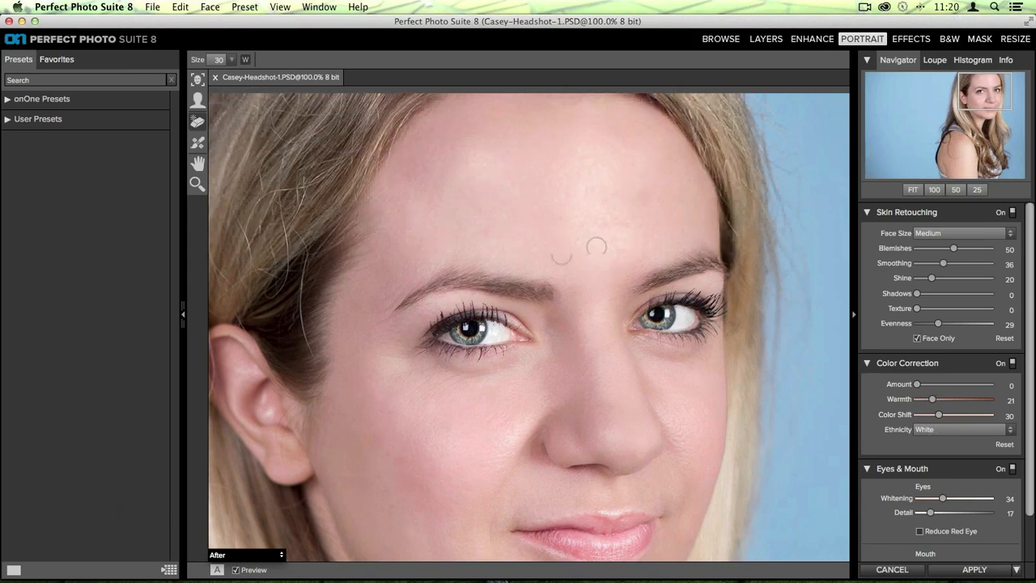
left_click(566, 106)
left_click_drag(590, 115, 642, 122)
left_click(578, 289)
Erase the stray hairs above the visible ear and the marks beside the near eyebrow's outer end at brush size 20
mouse_move(303, 256)
left_mouse_down()
mouse_move(295, 312)
mouse_move(306, 348)
left_mouse_up()
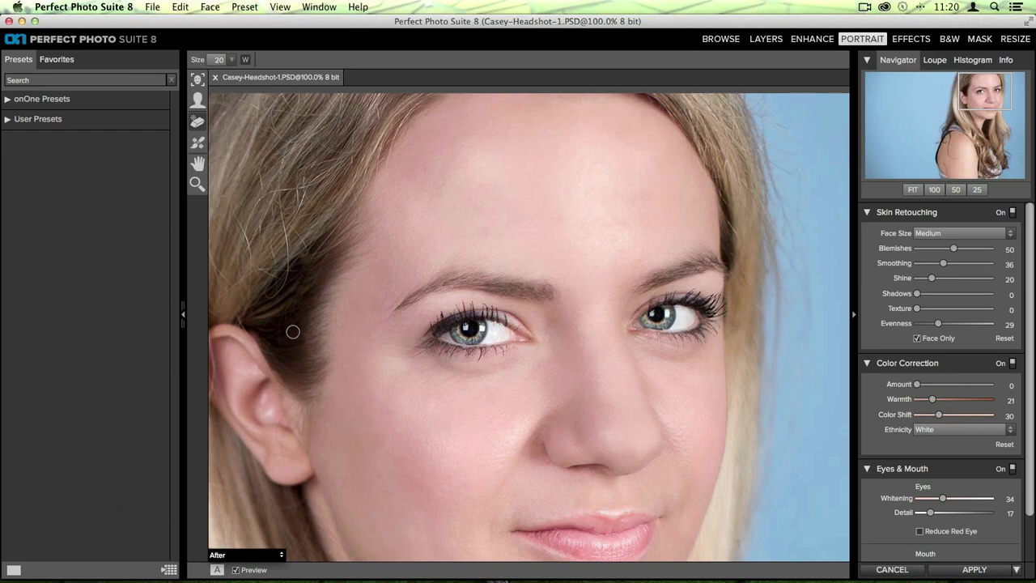
left_click_drag(292, 327, 287, 327)
left_click_drag(392, 287, 374, 298)
left_click(374, 308)
Set the Retouch Brush to size 80, try a full-opacity stroke on the near cheek, and undo it
mouse_move(527, 364)
left_mouse_down()
mouse_move(513, 247)
mouse_move(495, 301)
left_mouse_up()
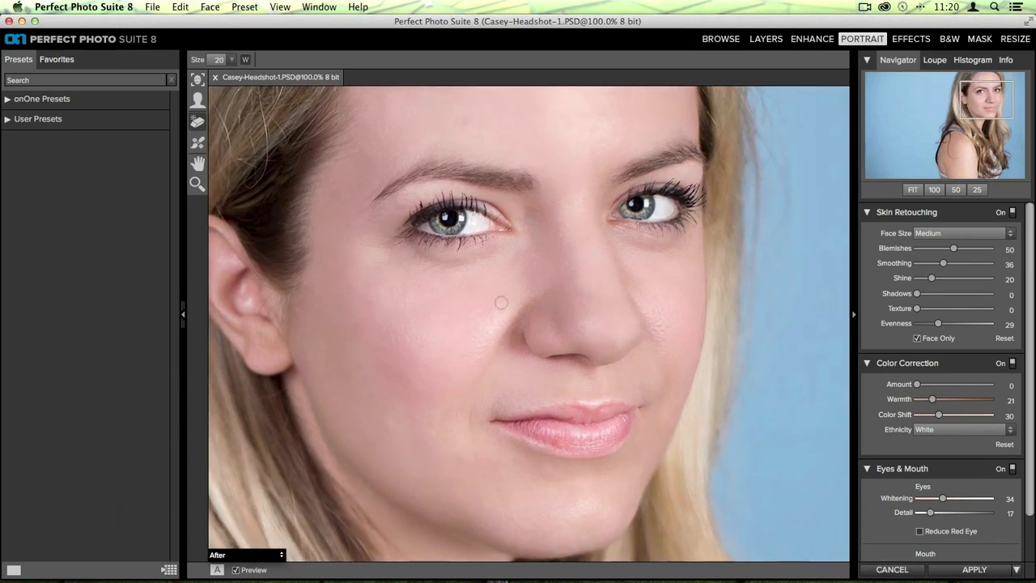
left_click(199, 145)
left_click(200, 145)
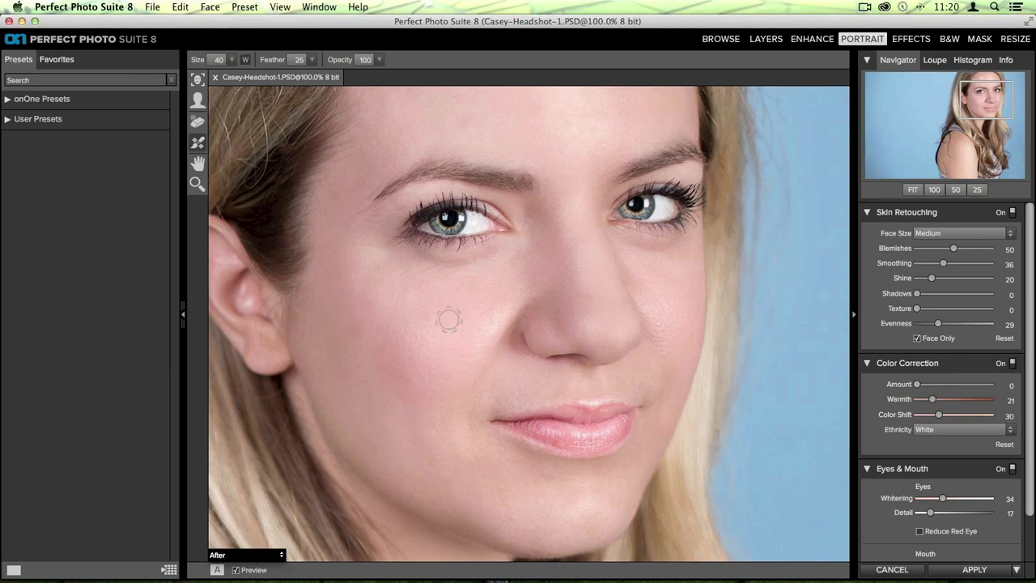
key("bracketright")
key("bracketright")
key("bracketright")
key("bracketright")
mouse_move(389, 339)
left_mouse_down()
mouse_move(399, 380)
mouse_move(408, 381)
mouse_move(396, 339)
mouse_move(423, 393)
left_mouse_up()
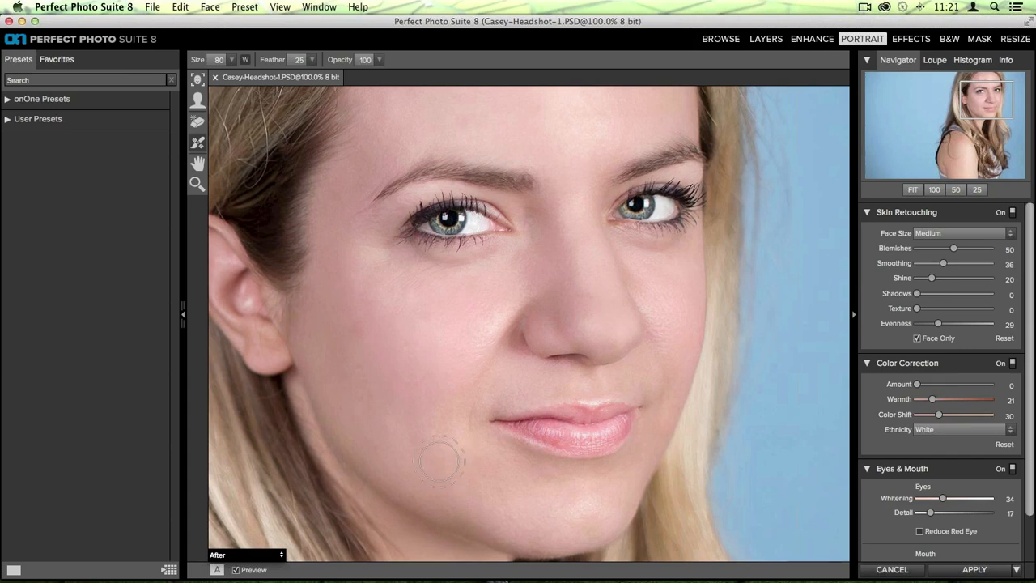
key("super+z")
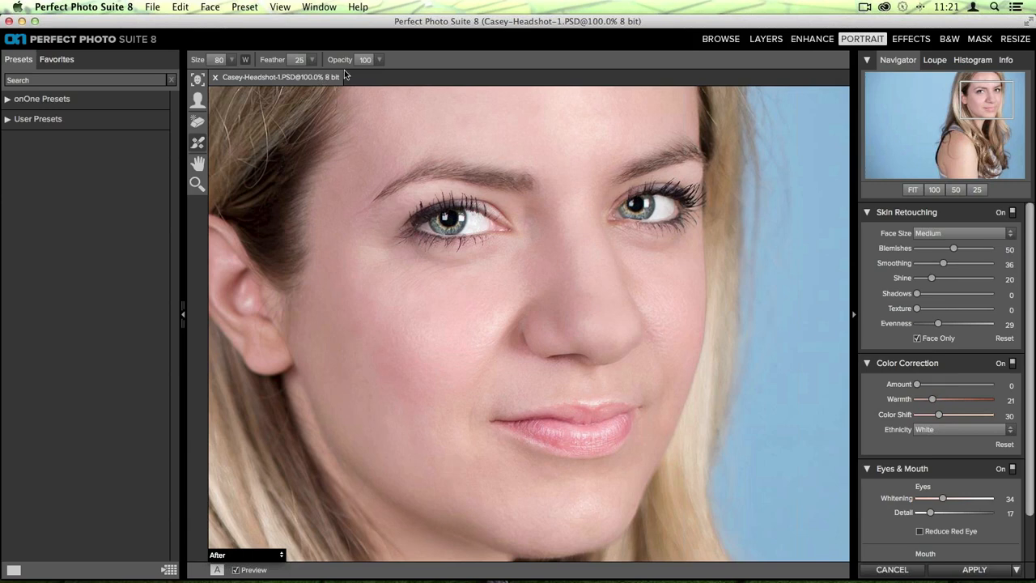
Lower the Retouch Brush opacity to 35 and soften the skin under the near eye, undoing one unwanted stroke
left_click(376, 61)
left_click_drag(373, 73, 334, 77)
mouse_move(385, 284)
left_mouse_down()
mouse_move(430, 289)
mouse_move(385, 270)
mouse_move(428, 286)
mouse_move(368, 240)
mouse_move(473, 283)
mouse_move(405, 265)
mouse_move(505, 263)
mouse_move(469, 274)
mouse_move(501, 257)
mouse_move(436, 267)
mouse_move(376, 257)
left_mouse_up()
key("[")
mouse_move(403, 277)
left_mouse_down()
mouse_move(419, 291)
mouse_move(399, 266)
mouse_move(478, 267)
left_mouse_up()
key("super+z")
left_click(429, 275)
mouse_move(368, 257)
left_mouse_down()
mouse_move(406, 267)
mouse_move(404, 285)
mouse_move(517, 255)
mouse_move(484, 263)
left_mouse_up()
left_click(405, 285)
Soften the skin under the far eye with the Retouch Brush, reducing its size to 40
left_click(642, 252)
left_click_drag(642, 251, 674, 258)
key("bracketleft")
key("bracketleft")
mouse_move(620, 234)
left_mouse_down()
mouse_move(688, 247)
mouse_move(677, 255)
left_mouse_up()
Even out the forehead's tone with an enlarged Retouch Brush at opacity 35
key("super+0")
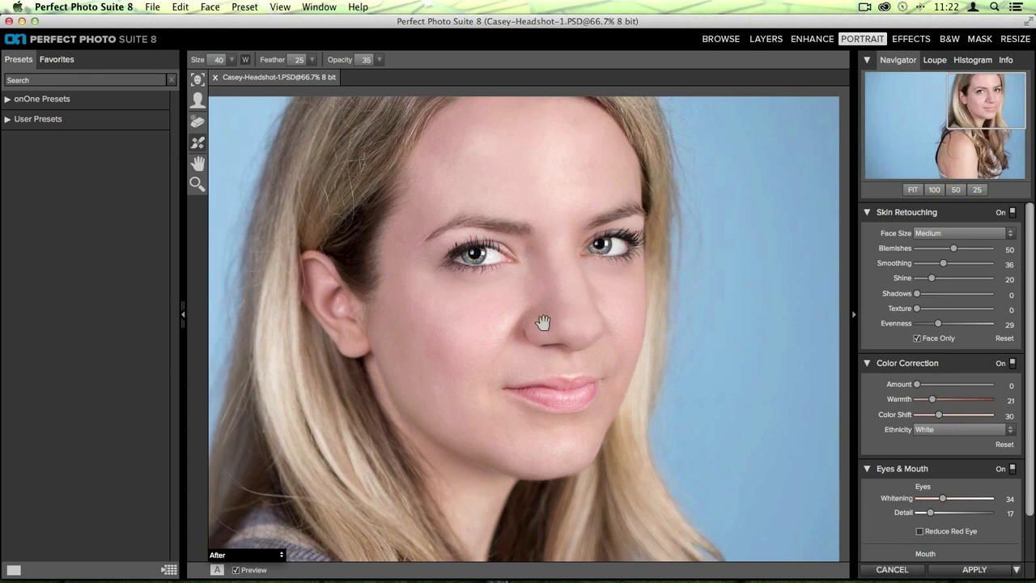
mouse_move(543, 319)
left_mouse_down()
mouse_move(576, 288)
mouse_move(555, 326)
left_mouse_up()
key("bracketright")
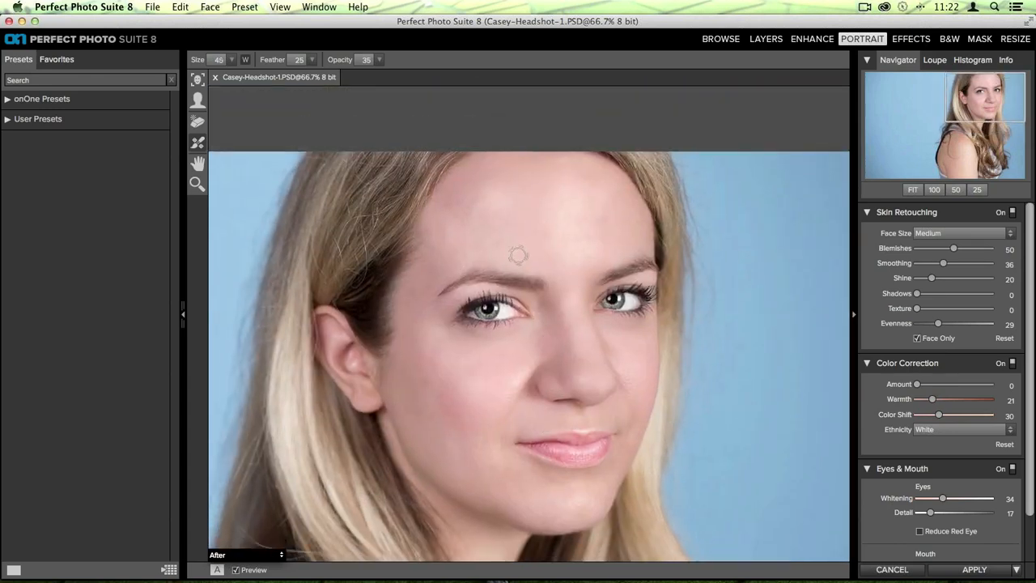
key("bracketright")
key("bracketright")
key("bracketright")
key("bracketright")
key("bracketright")
key("bracketright")
key("bracketright")
mouse_move(494, 208)
left_mouse_down()
mouse_move(503, 206)
mouse_move(480, 197)
left_mouse_up()
left_click_drag(571, 186, 571, 252)
left_click_drag(578, 201, 589, 247)
left_click_drag(548, 199, 548, 237)
Even out the far cheek beside the nose and the chin with the Retouch Brush at size 50
key("bracketleft")
key("bracketleft")
key("bracketleft")
left_click_drag(628, 356, 636, 382)
left_click(627, 365)
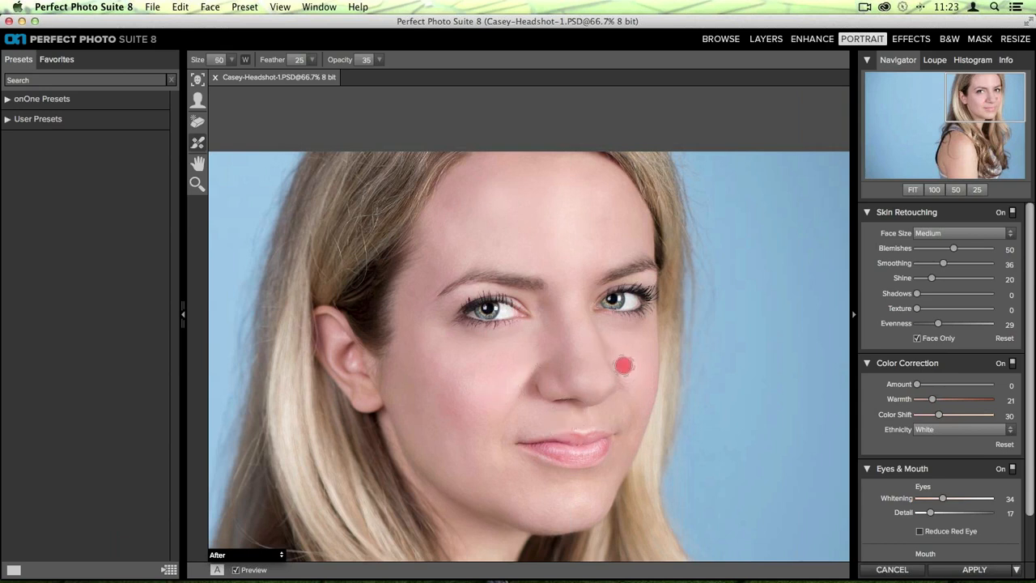
left_click(584, 499)
Smooth the near cheek and the jawline down to the chin with the Retouch Brush
key("bracketleft")
left_click_drag(439, 365, 482, 407)
key("bracketright")
left_click(428, 399)
left_click_drag(446, 434, 518, 498)
left_click(516, 500)
Smooth the lips with the Retouch Brush at size 30
key("bracketleft")
key("bracketleft")
key("bracketleft")
mouse_move(547, 447)
left_mouse_down()
mouse_move(591, 456)
mouse_move(599, 451)
mouse_move(557, 456)
mouse_move(599, 442)
left_mouse_up()
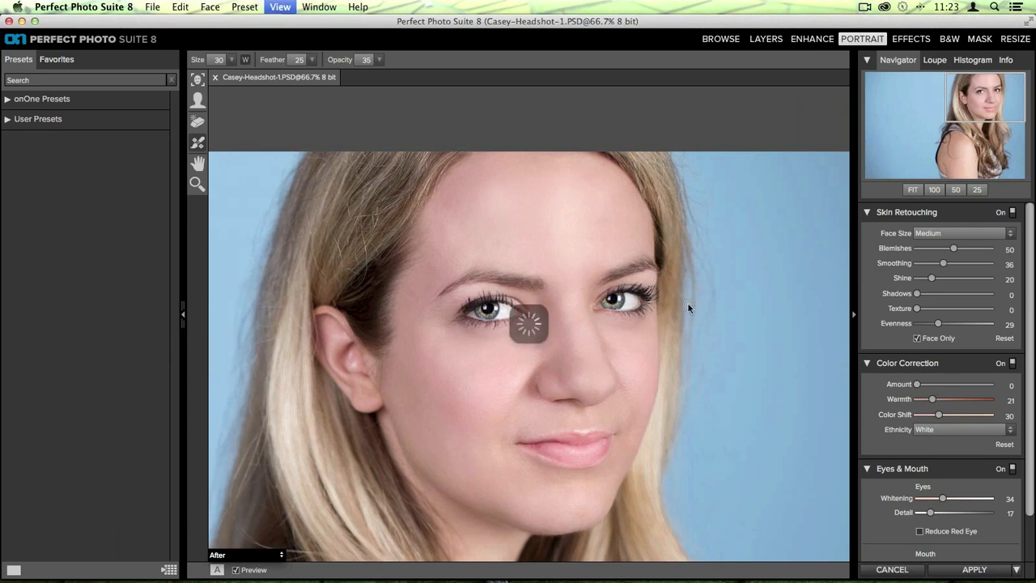
Fit the whole photo in view and apply the portrait retouching
key("super+0")
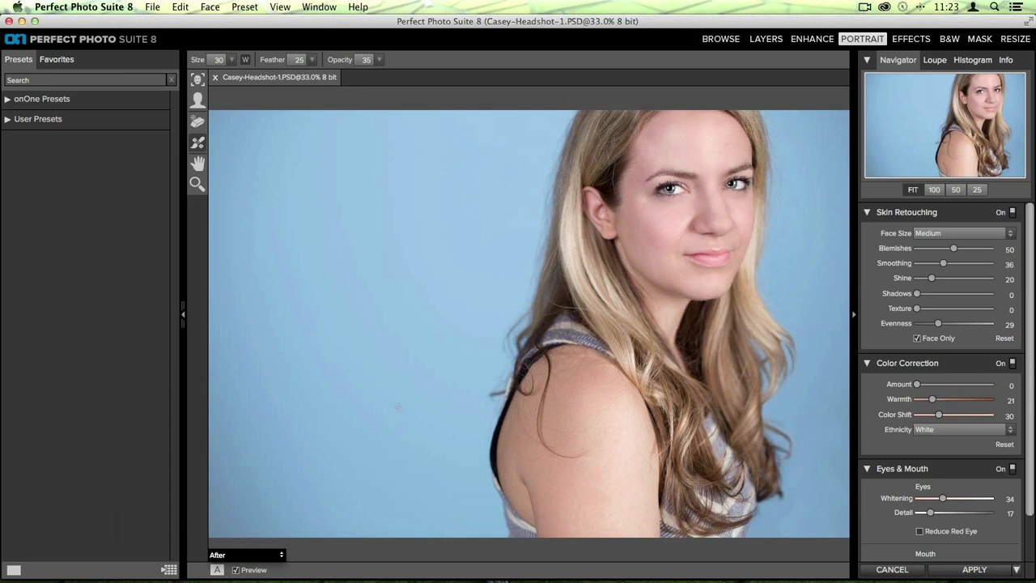
left_click(974, 570)
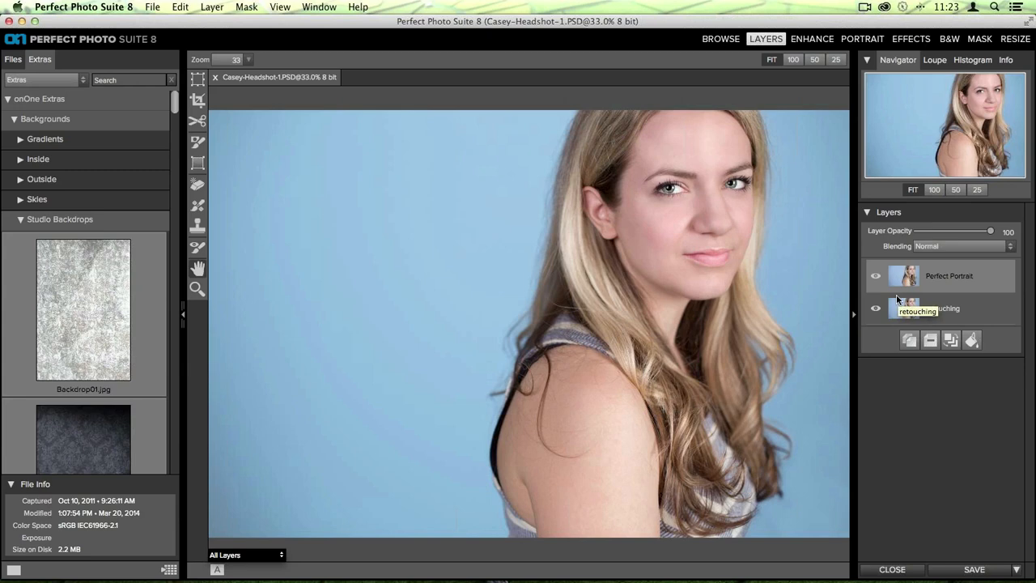
Toggle the Perfect Portrait layer's visibility at 50% zoom to compare the retouched face with the layer below
key("super+plus")
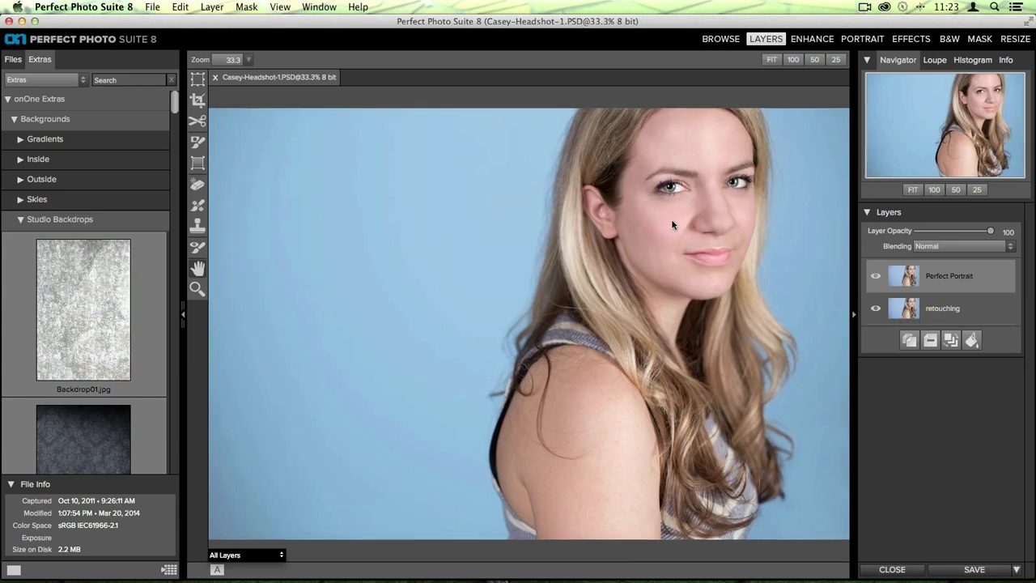
key("super+plus")
left_click_drag(699, 192, 580, 278)
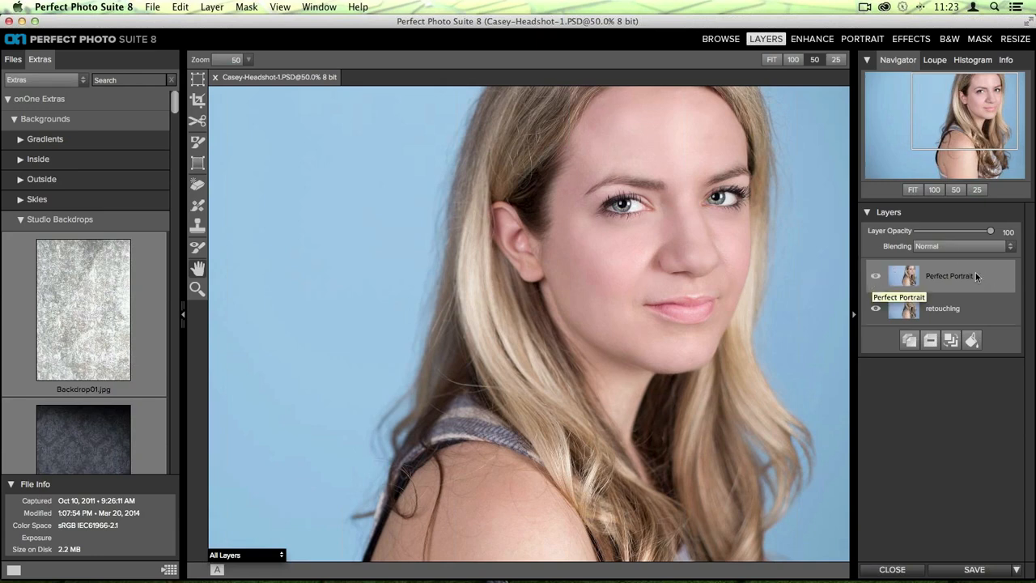
left_click(875, 279)
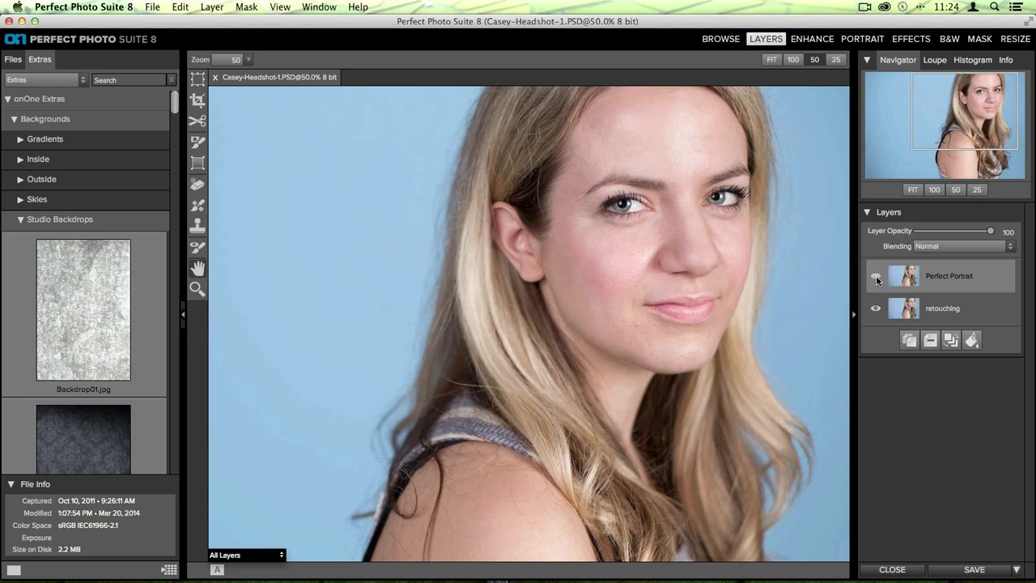
left_click(875, 278)
left_click(877, 276)
left_click(879, 275)
key("super+0")
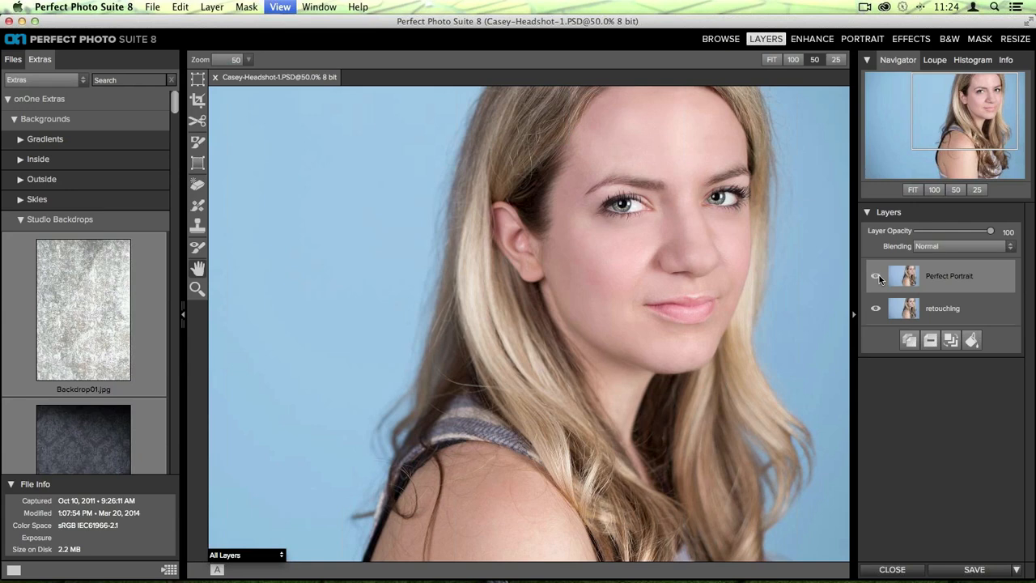
key("super+minus")
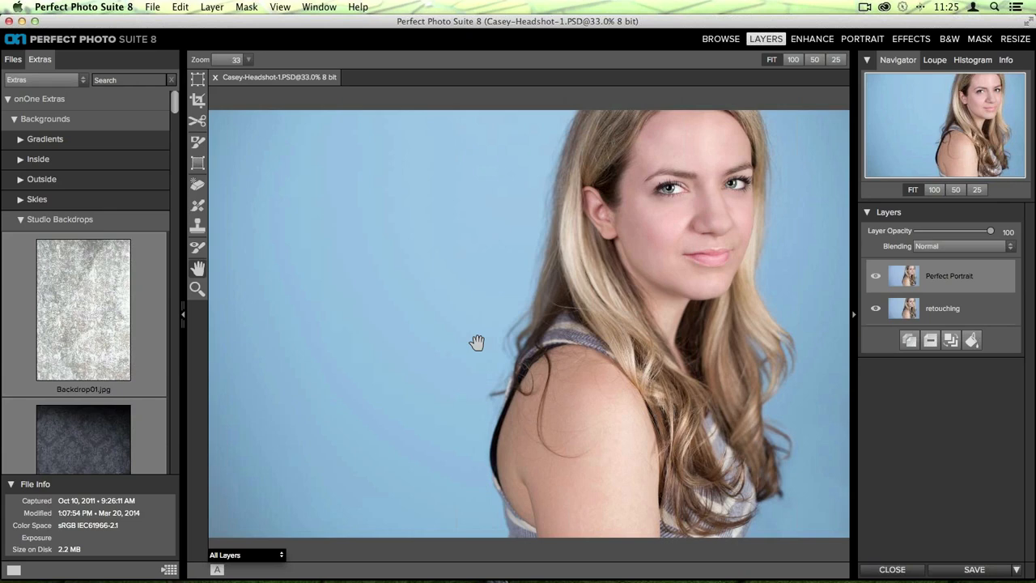
Browse the Skies backgrounds in the onOne Extras library
left_click(15, 119)
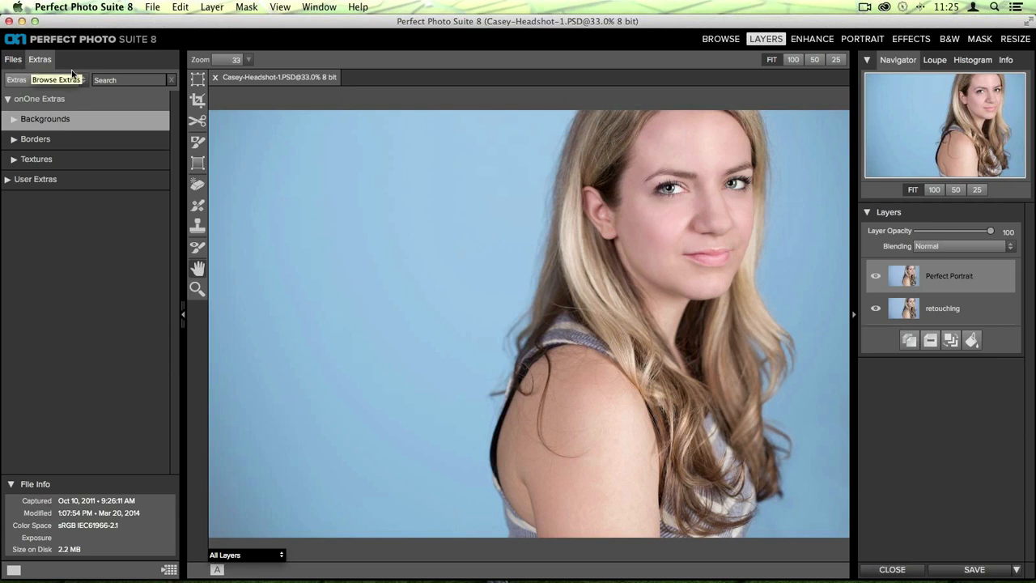
mouse_move(72, 98)
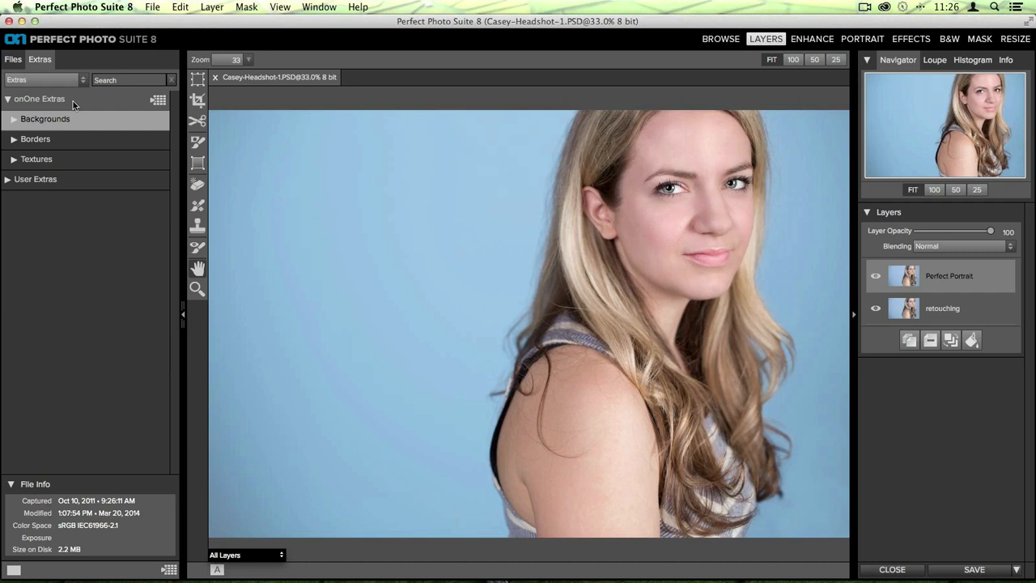
left_click(53, 126)
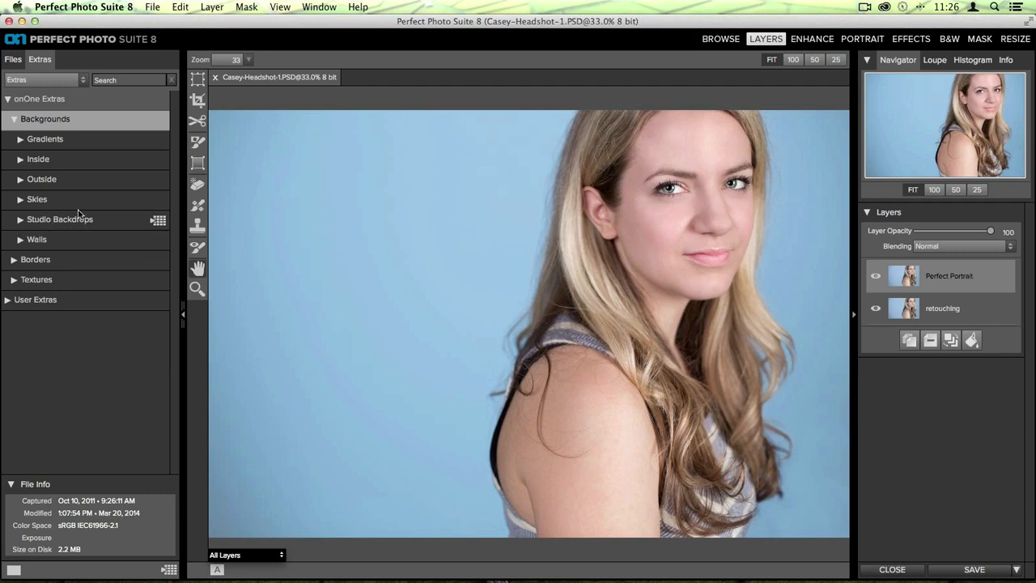
left_click(23, 203)
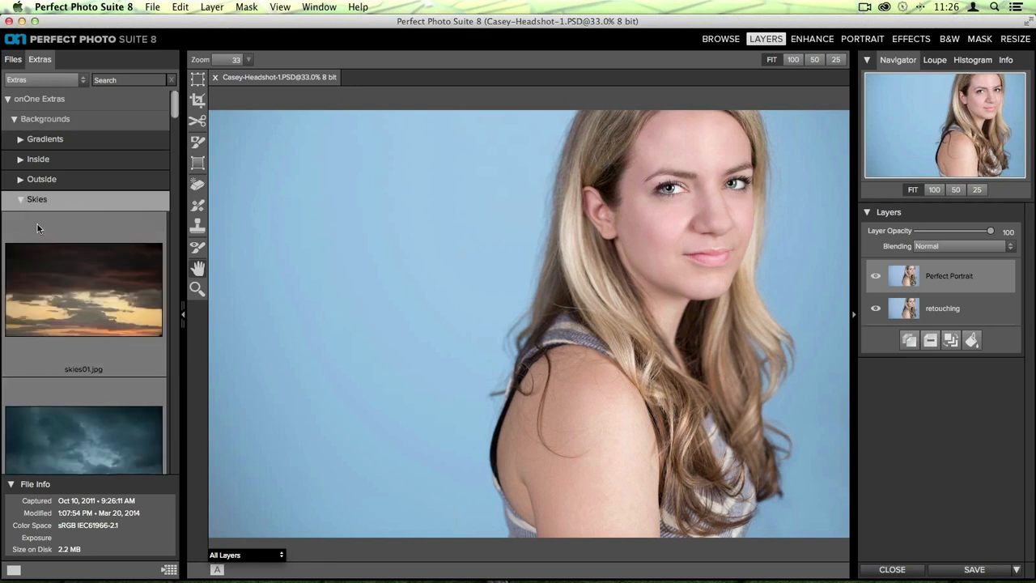
scroll(40, 246, "down", 5)
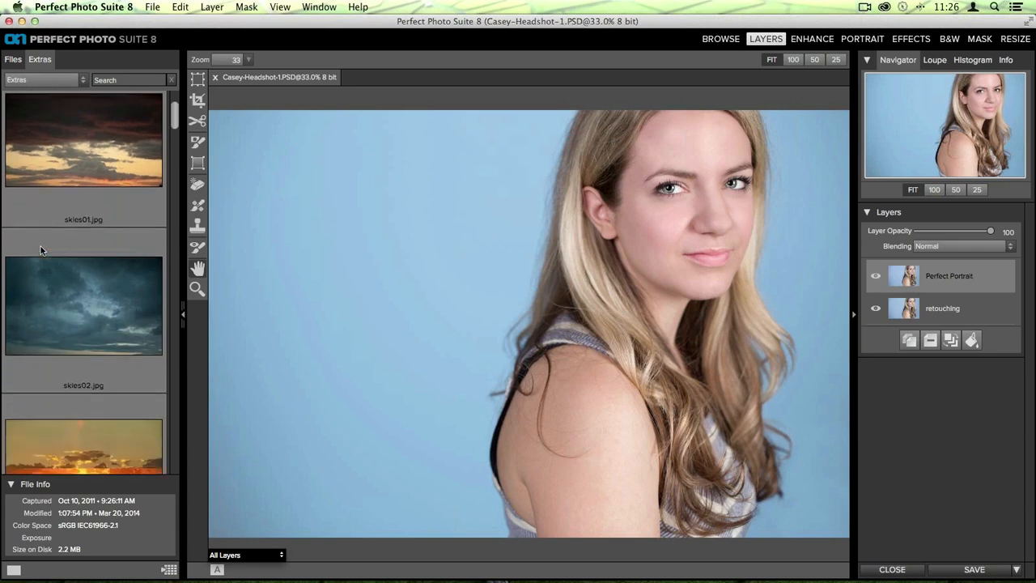
scroll(40, 246, "down", 7)
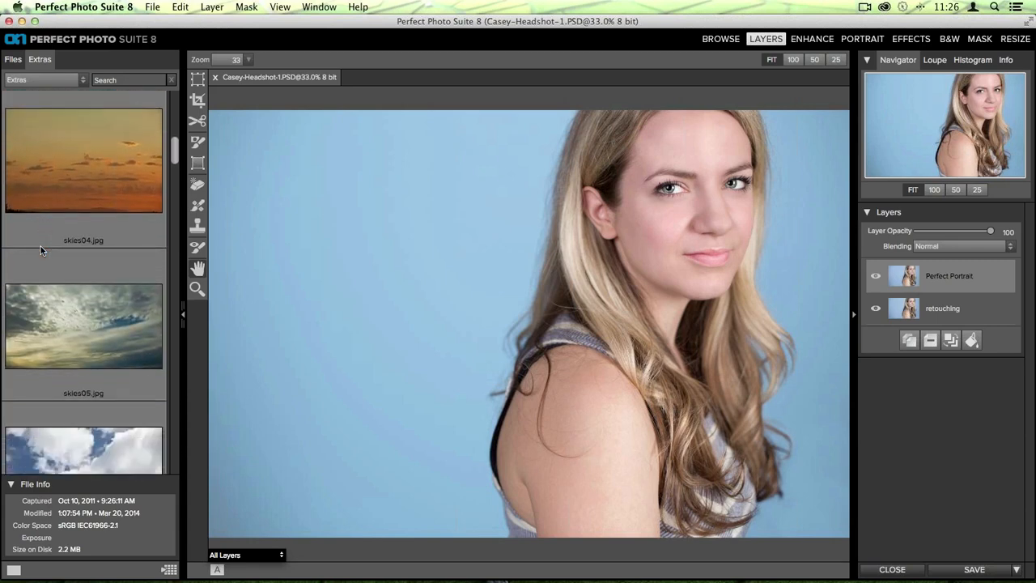
scroll(41, 246, "down", 8)
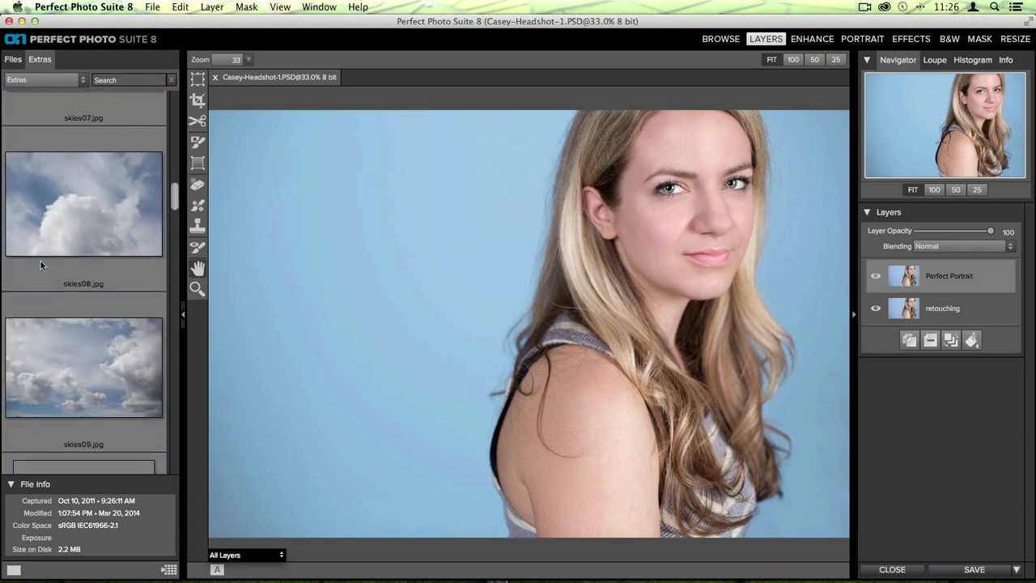
scroll(40, 263, "down", 10)
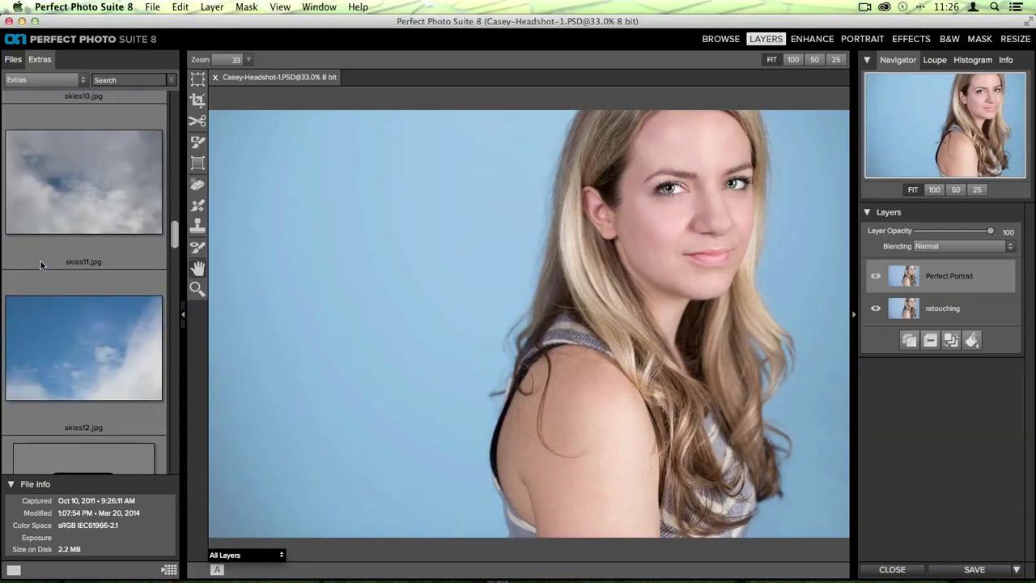
scroll(40, 261, "down", 12)
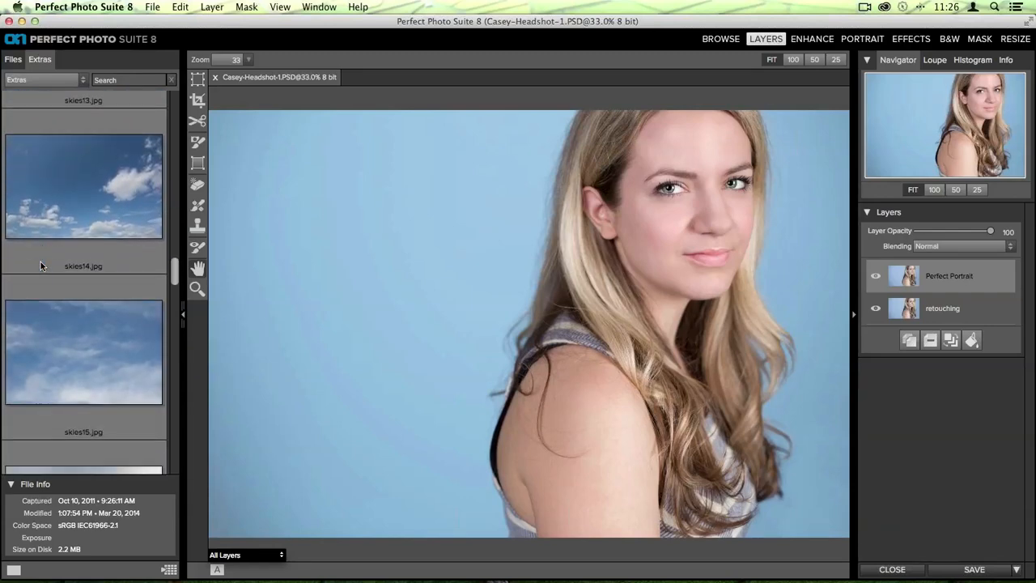
scroll(41, 261, "up", 20)
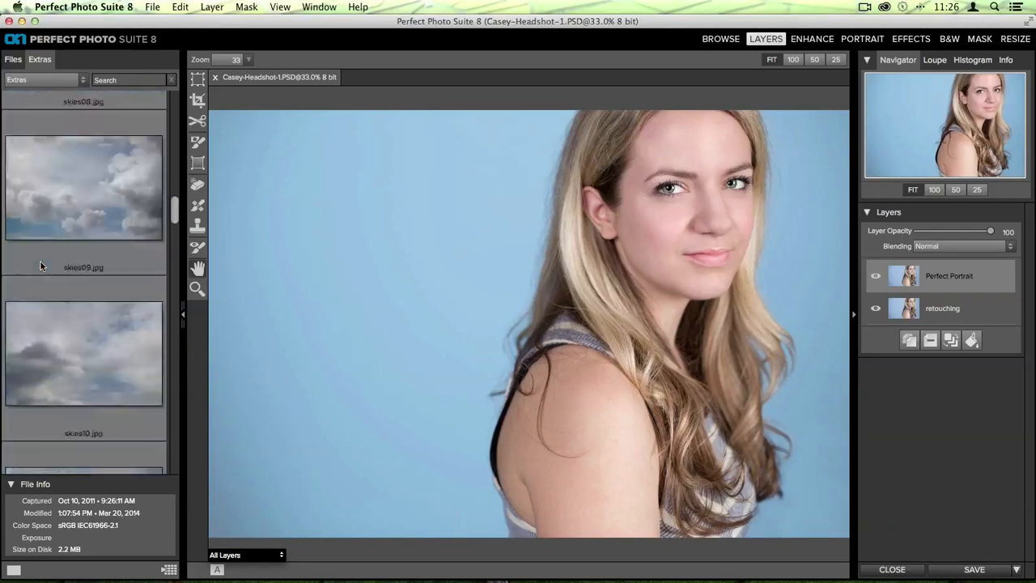
Collapse the Skies category and view the Gradients backgrounds in the onOne Extras library
left_click(39, 199)
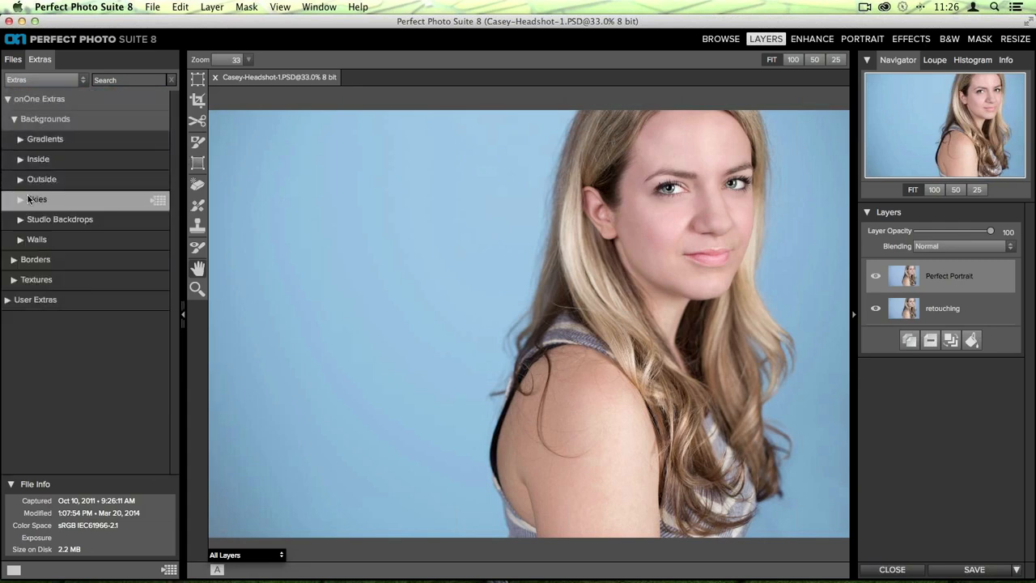
left_click(30, 140)
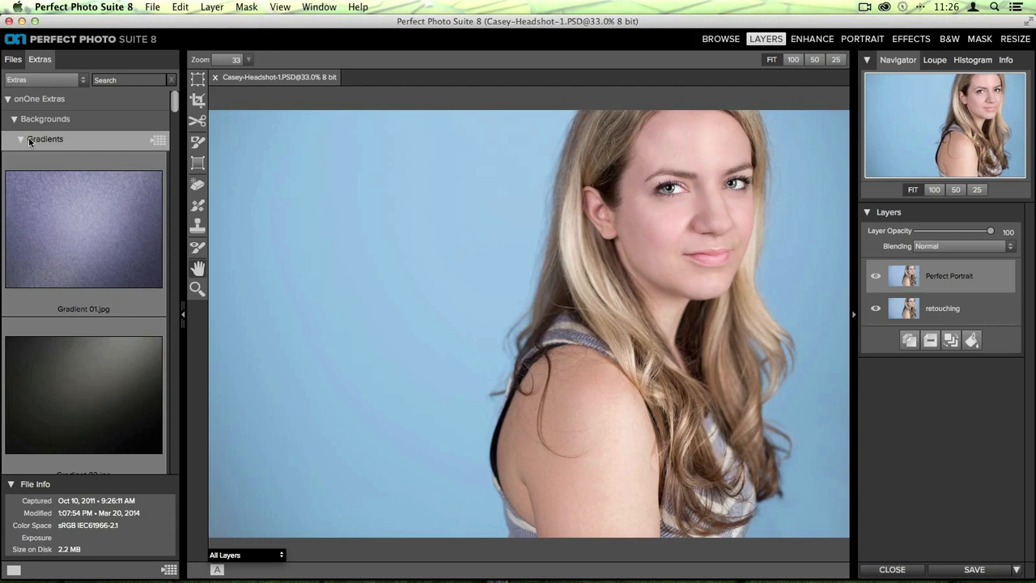
left_click(30, 141)
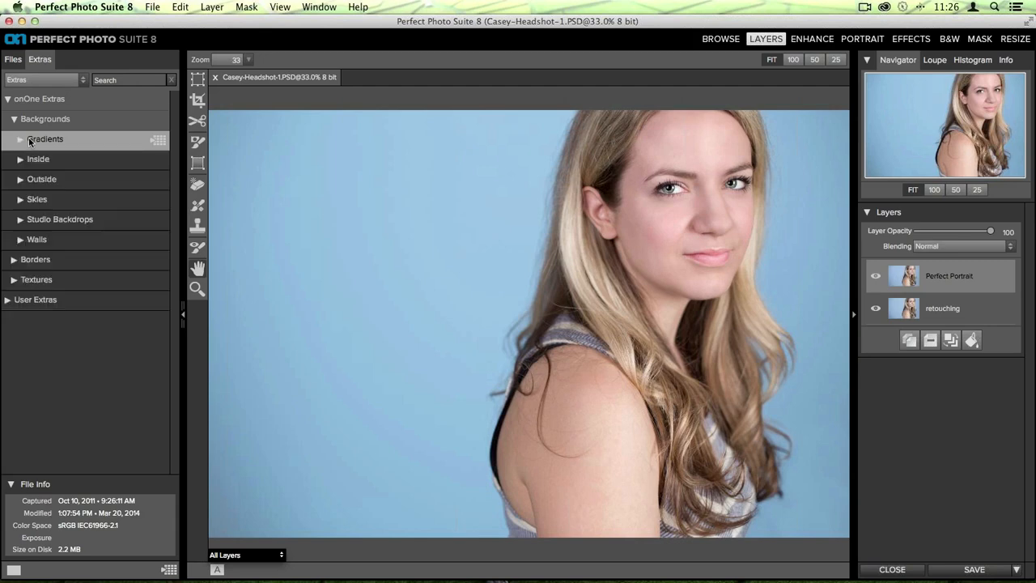
Browse the Walls backgrounds in the onOne Extras library and collapse the category
left_click(31, 239)
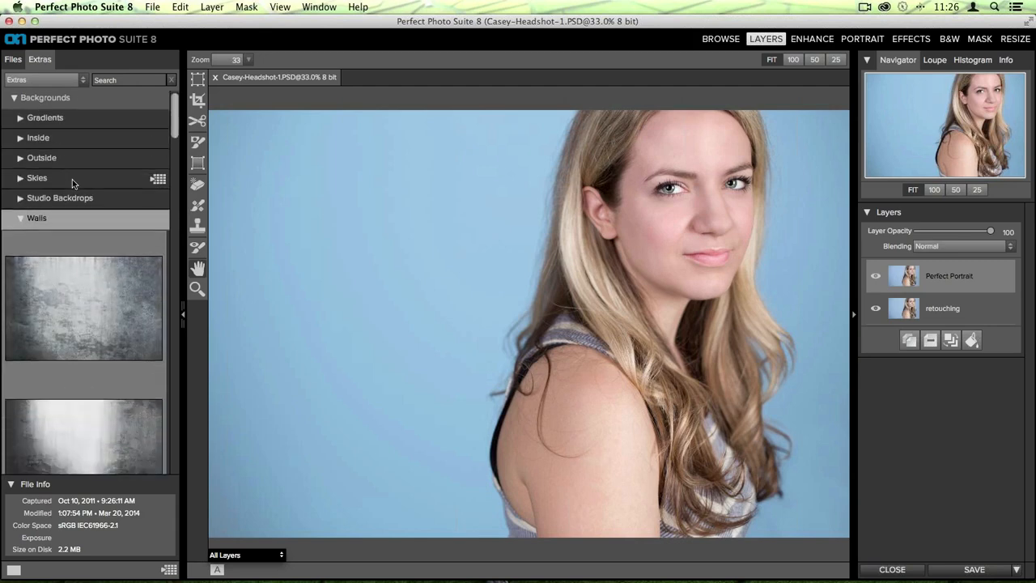
scroll(73, 184, "down", 10)
scroll(72, 179, "down", 10)
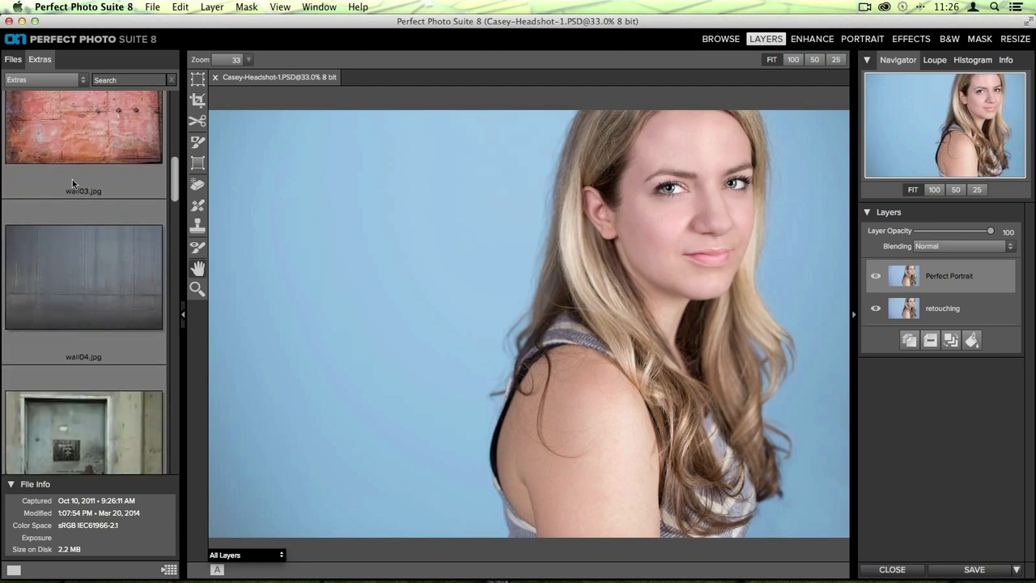
scroll(72, 179, "down", 10)
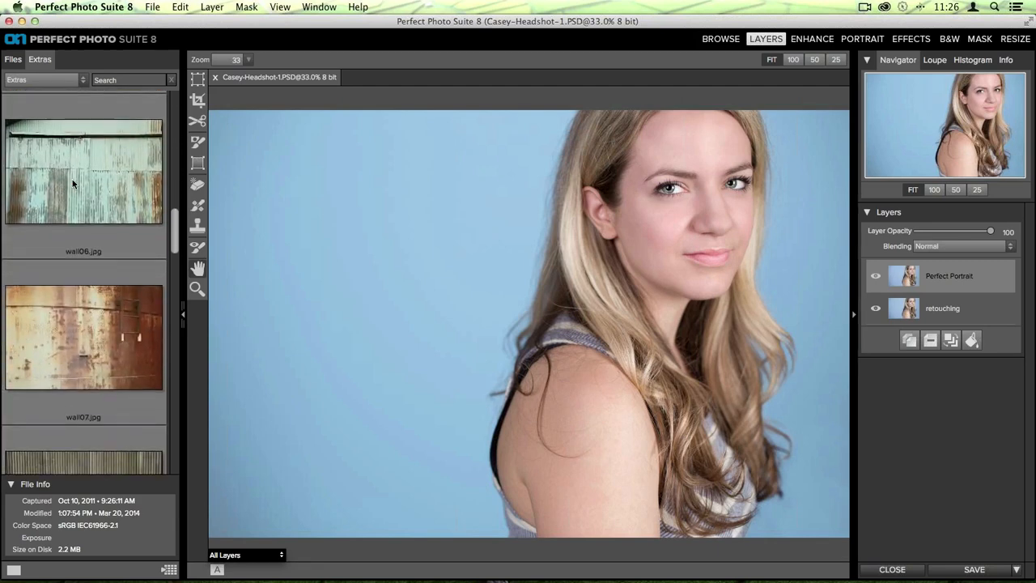
scroll(72, 183, "down", 10)
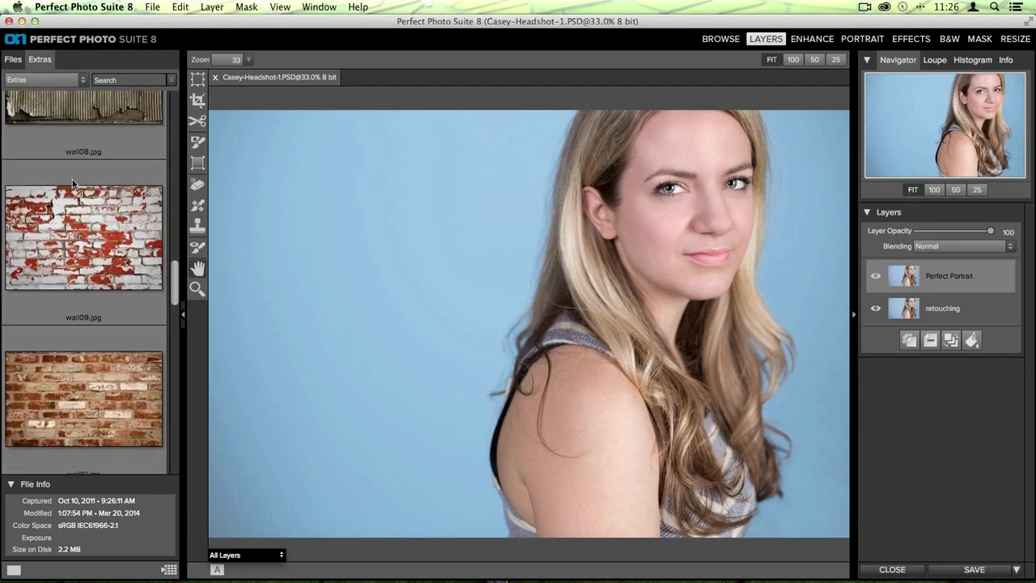
scroll(72, 183, "down", 10)
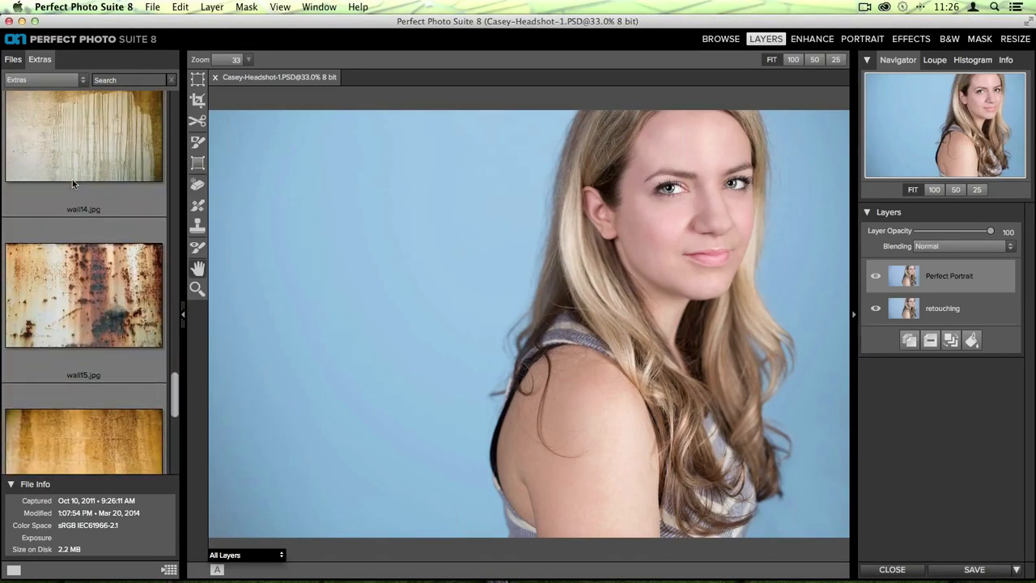
scroll(72, 183, "down", 6)
scroll(73, 183, "up", 10)
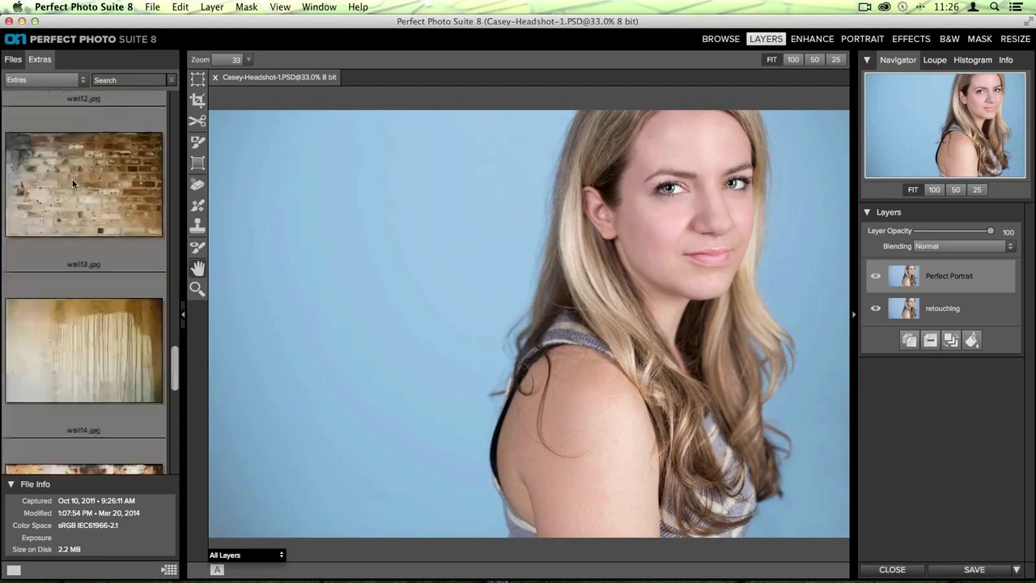
scroll(72, 179, "up", 15)
left_click(20, 239)
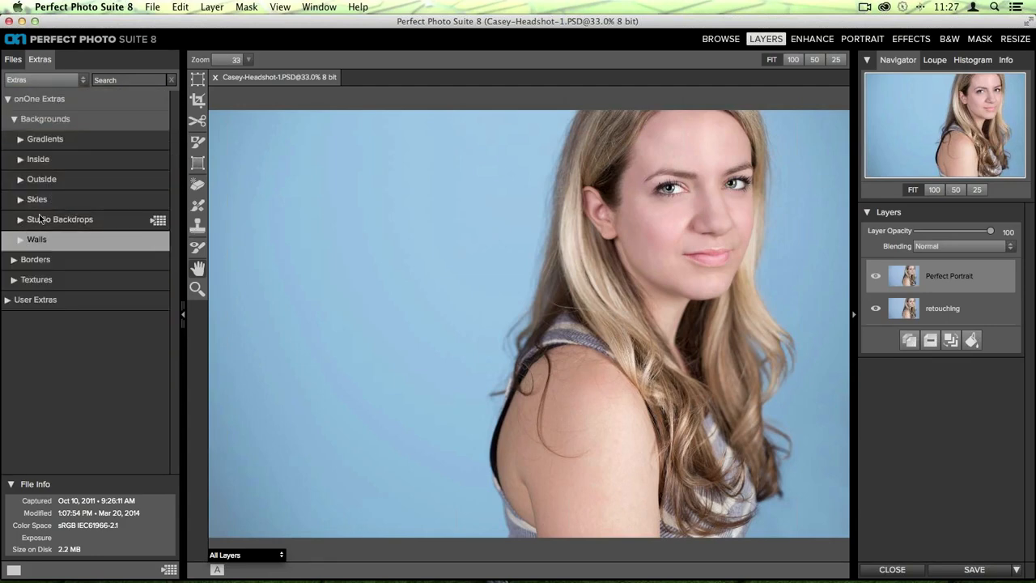
Look through the Inside backgrounds in the onOne Extras library and collapse the category
left_click(39, 159)
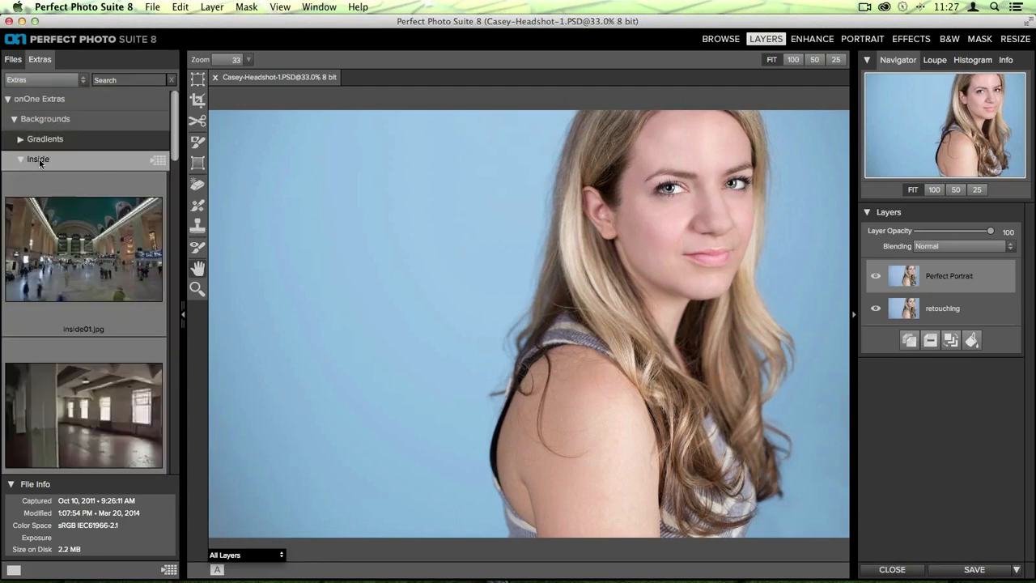
scroll(129, 298, "down", 4)
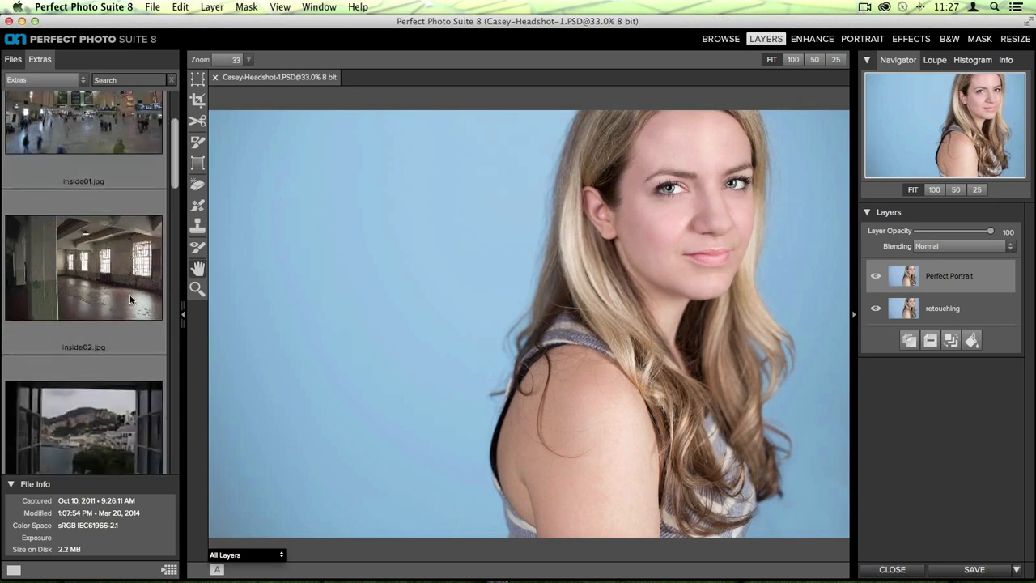
scroll(129, 299, "down", 5)
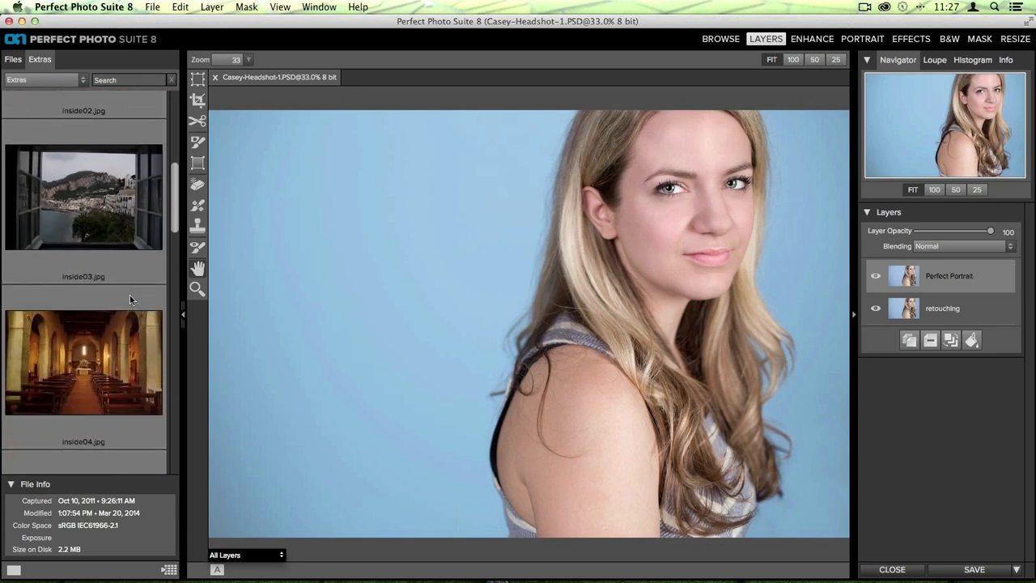
scroll(129, 300, "down", 8)
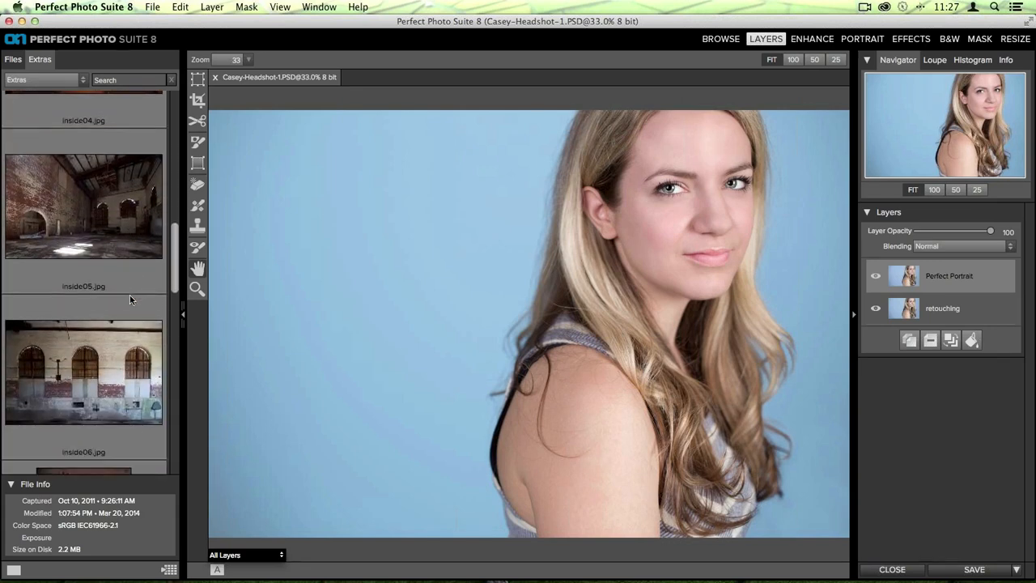
scroll(130, 300, "up", 15)
left_click(21, 162)
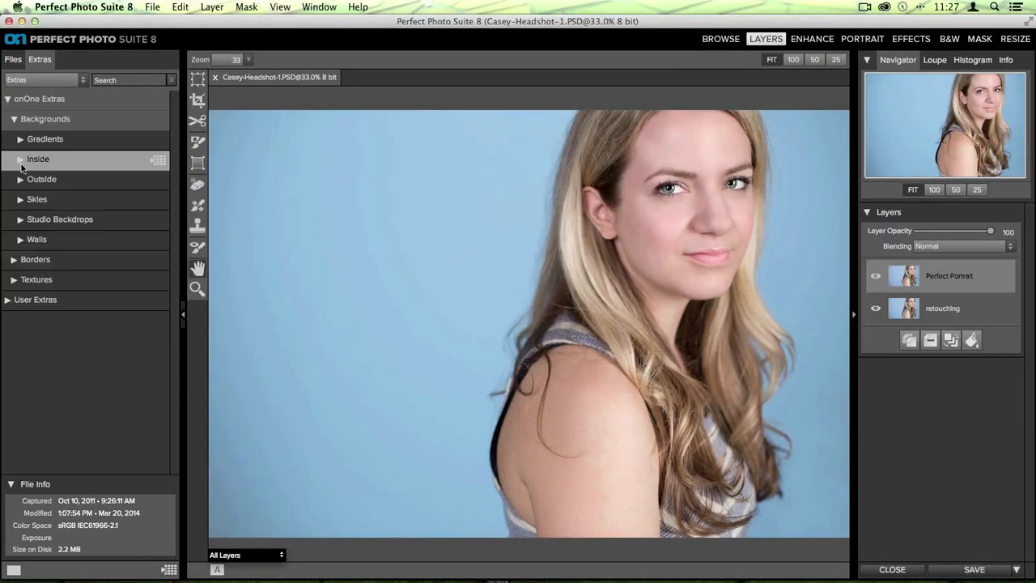
Review the Outside backgrounds in the onOne Extras library and collapse the category
left_click(20, 179)
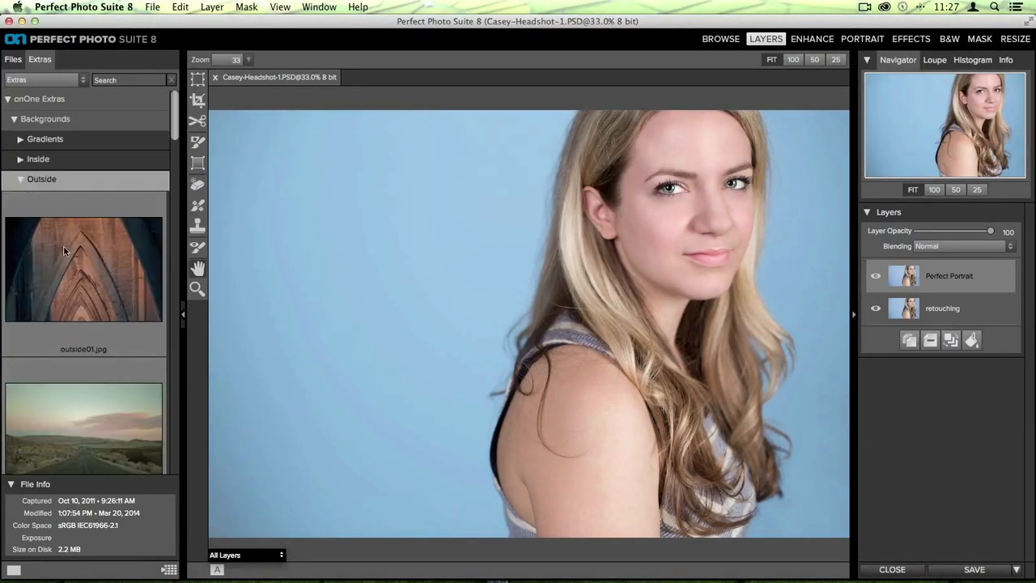
scroll(54, 317, "down", 5)
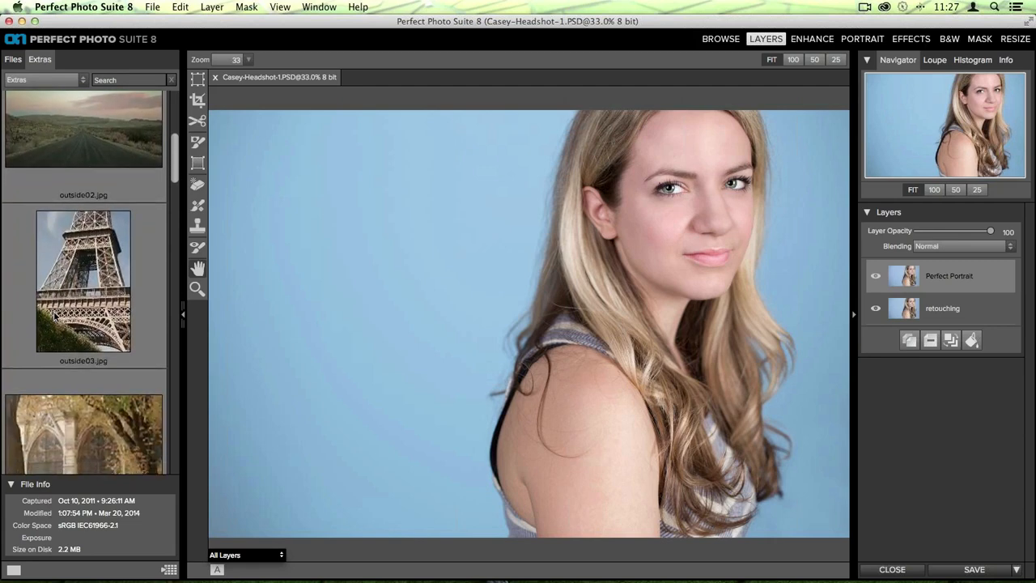
scroll(54, 317, "down", 12)
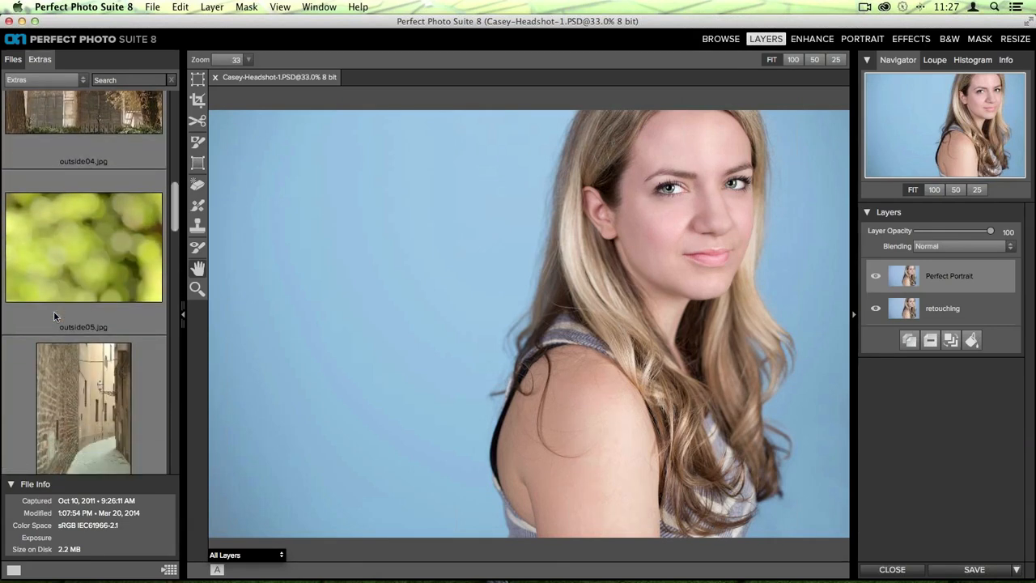
scroll(53, 311, "up", 15)
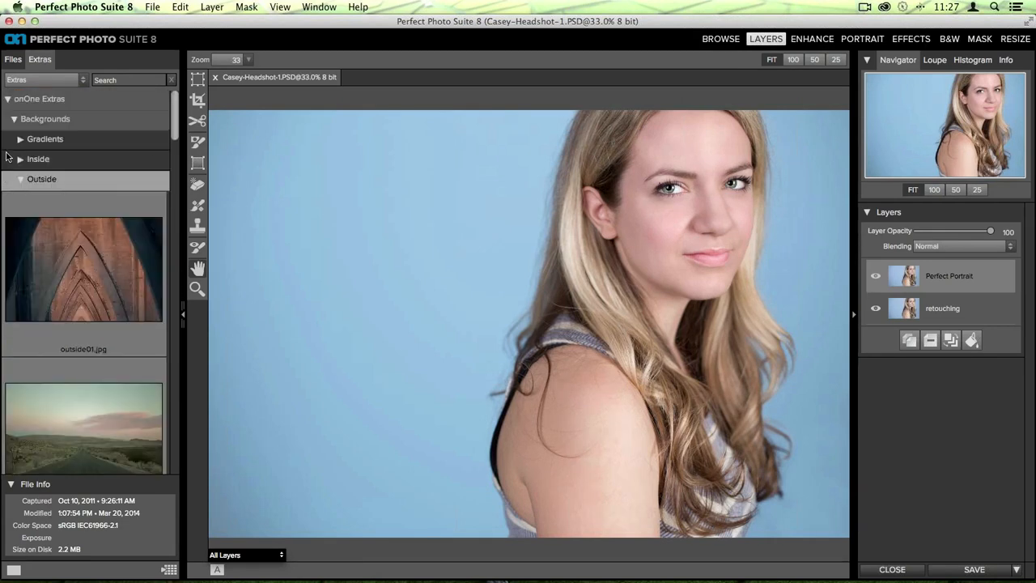
left_click(22, 180)
Browse the Studio Backdrops category from Backdrop01.jpg to Backdrop17.jpg for a suitable portrait background
left_click(129, 220)
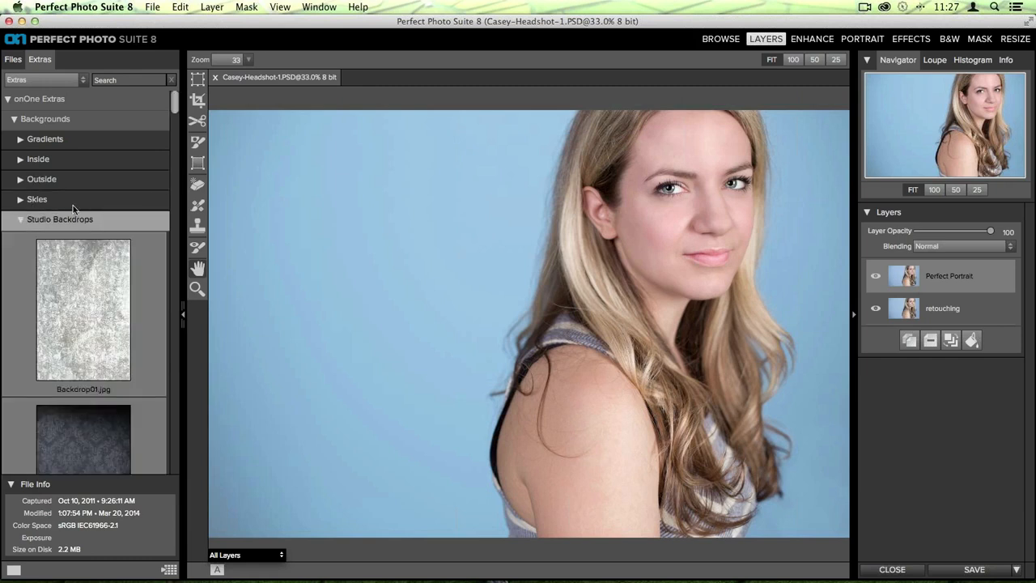
scroll(134, 229, "down", 10)
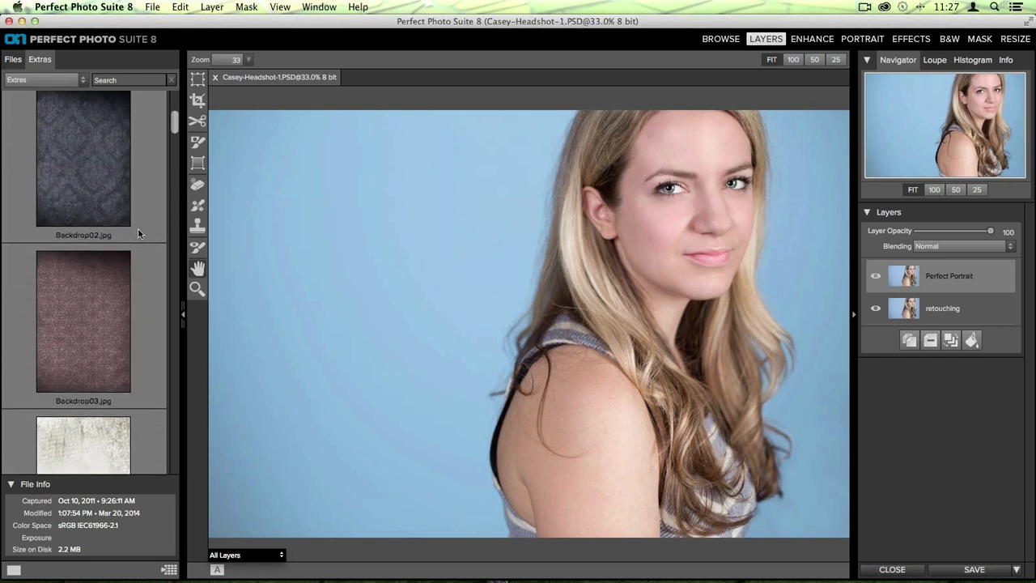
scroll(138, 234, "down", 8)
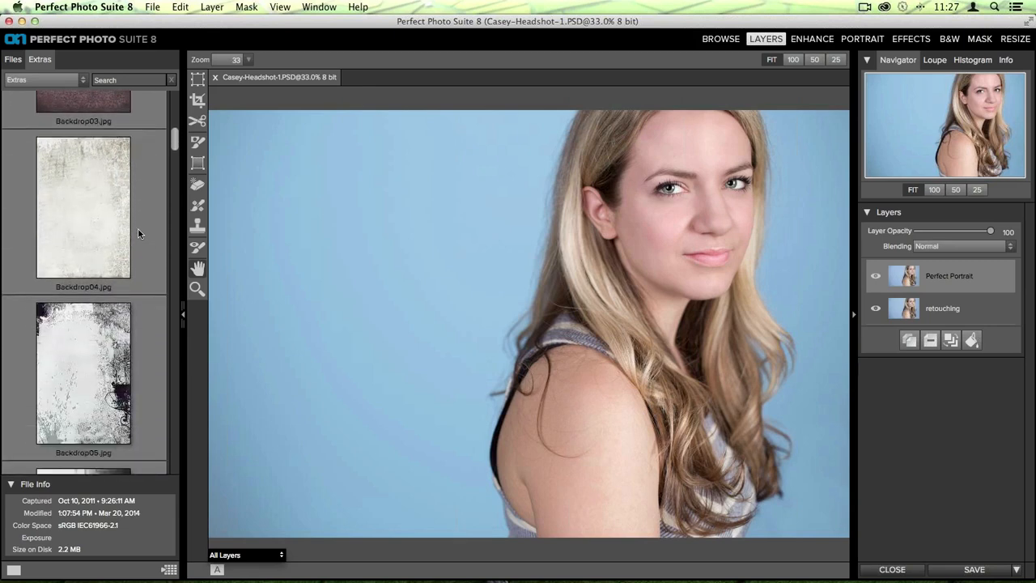
scroll(139, 231, "down", 5)
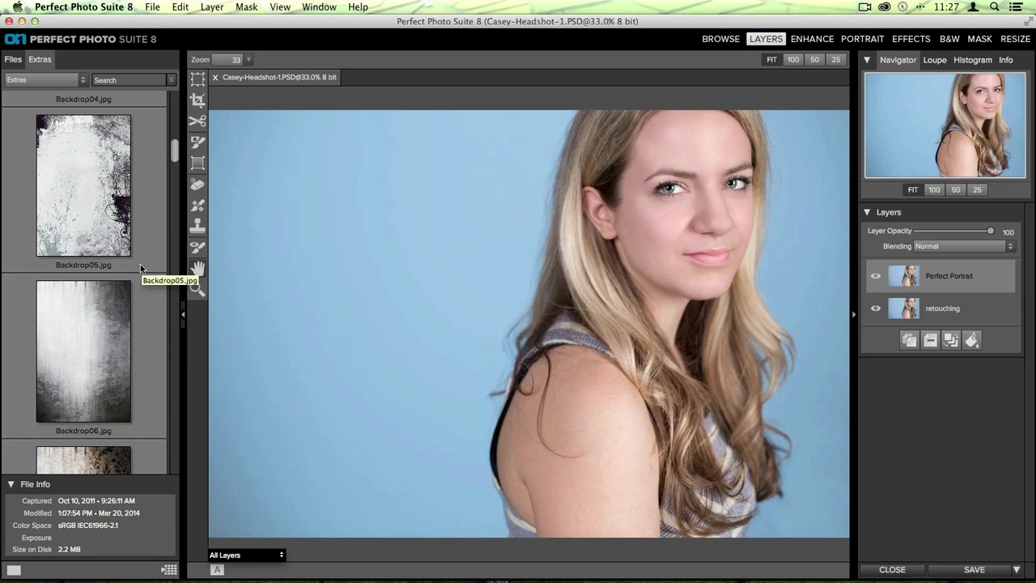
scroll(163, 239, "down", 6)
scroll(163, 236, "down", 6)
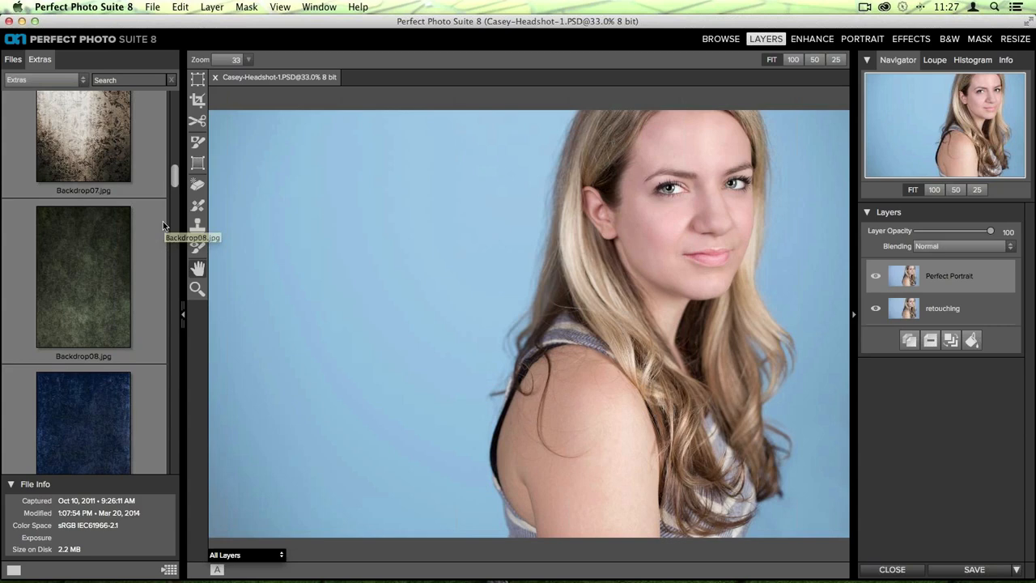
scroll(162, 221, "down", 5)
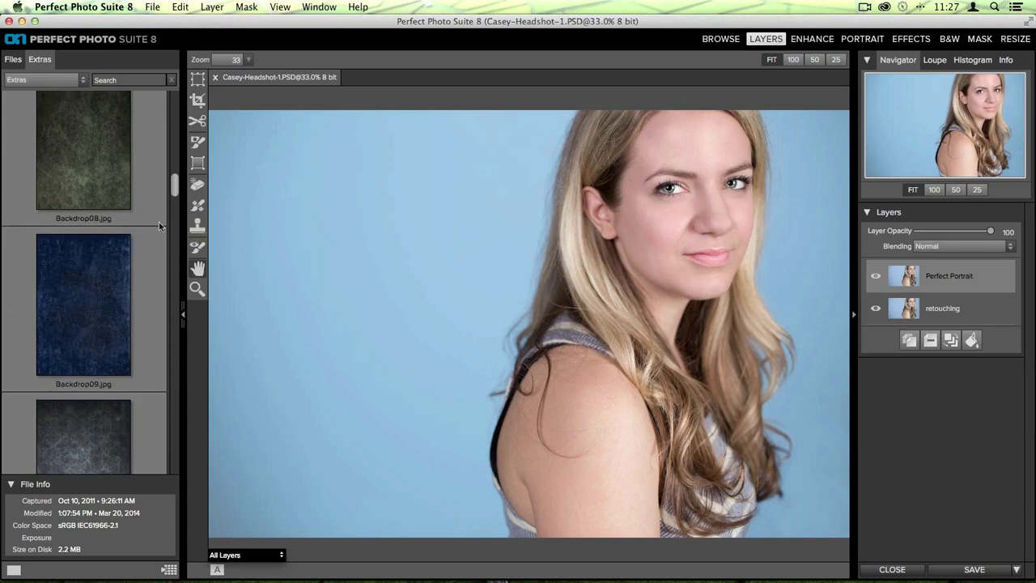
scroll(129, 235, "down", 1)
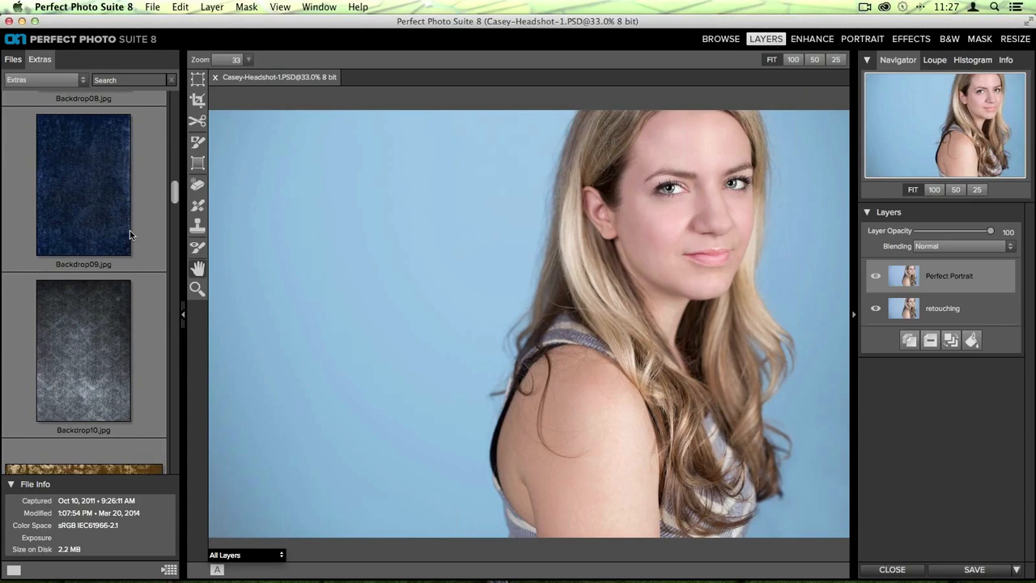
scroll(130, 235, "down", 10)
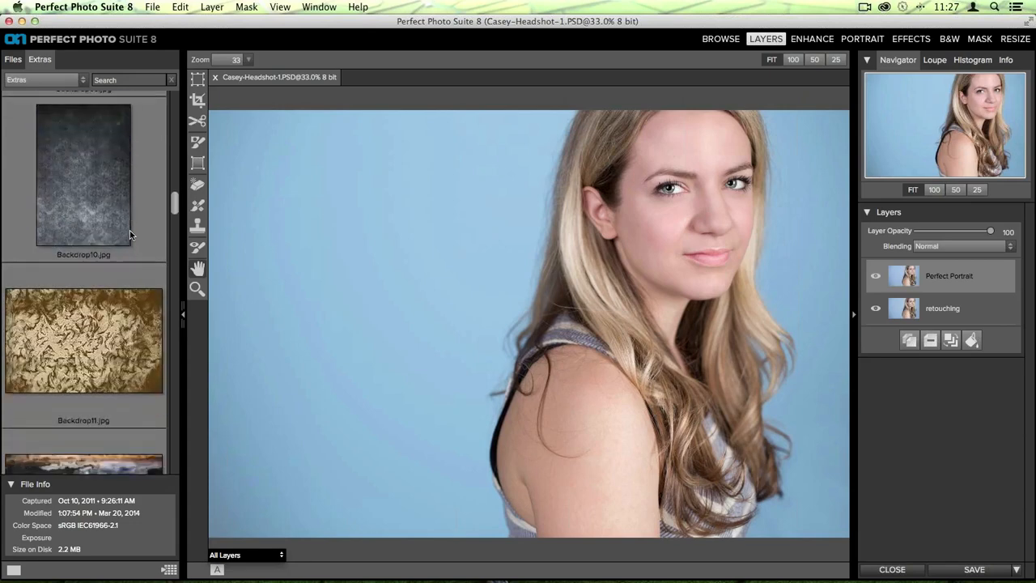
scroll(129, 235, "down", 7)
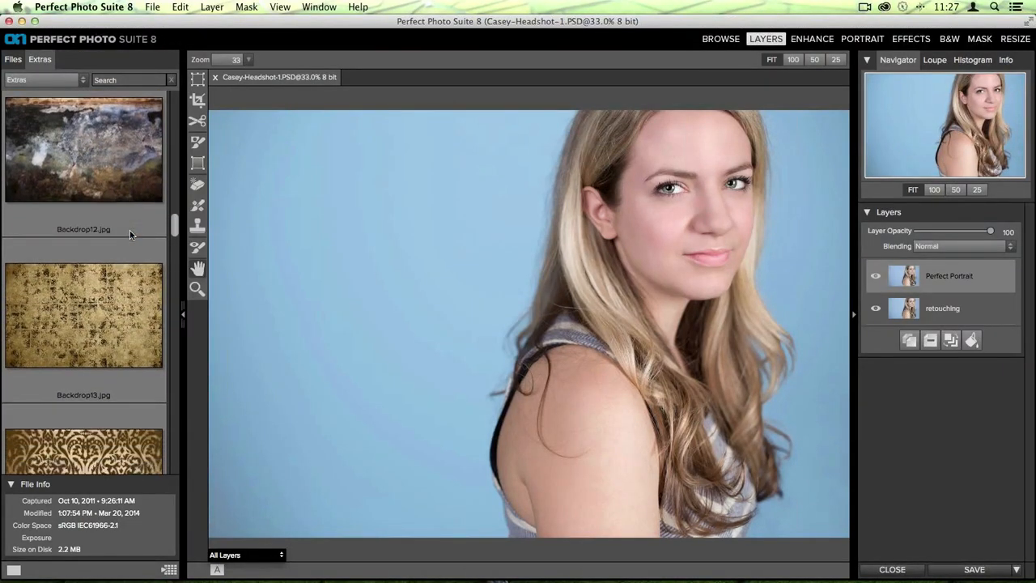
scroll(130, 234, "down", 3)
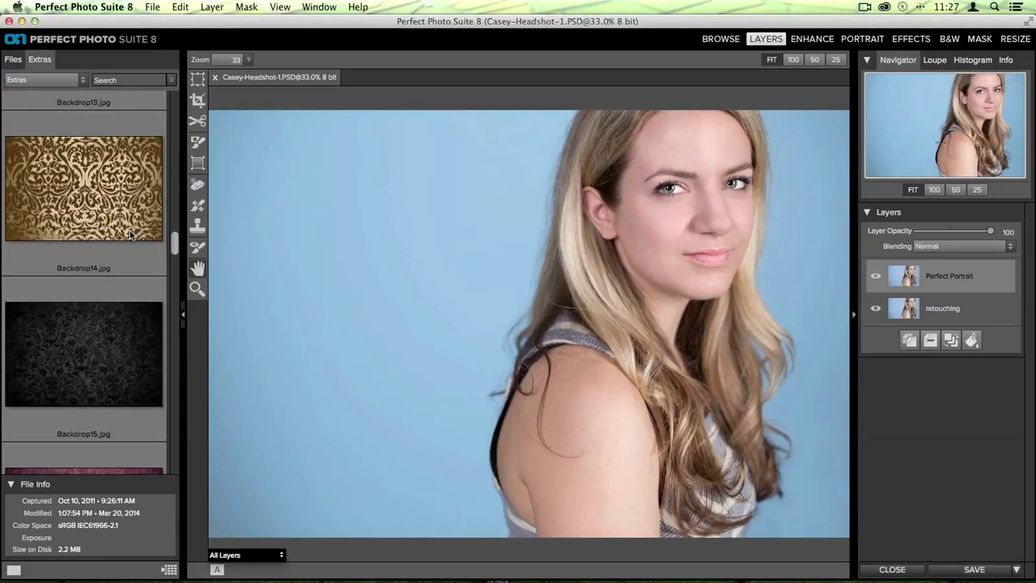
scroll(129, 234, "down", 9)
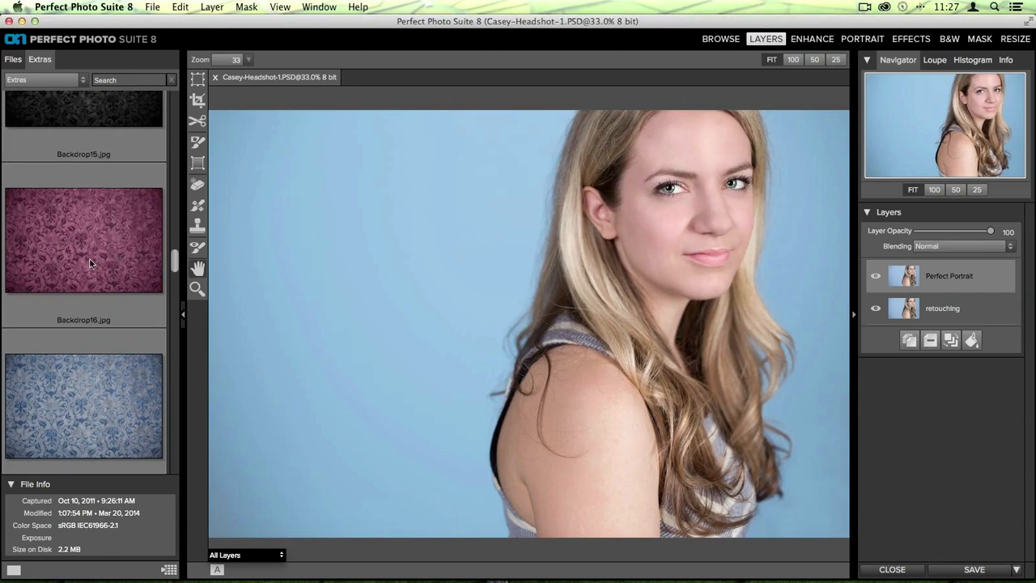
scroll(85, 298, "down", 3)
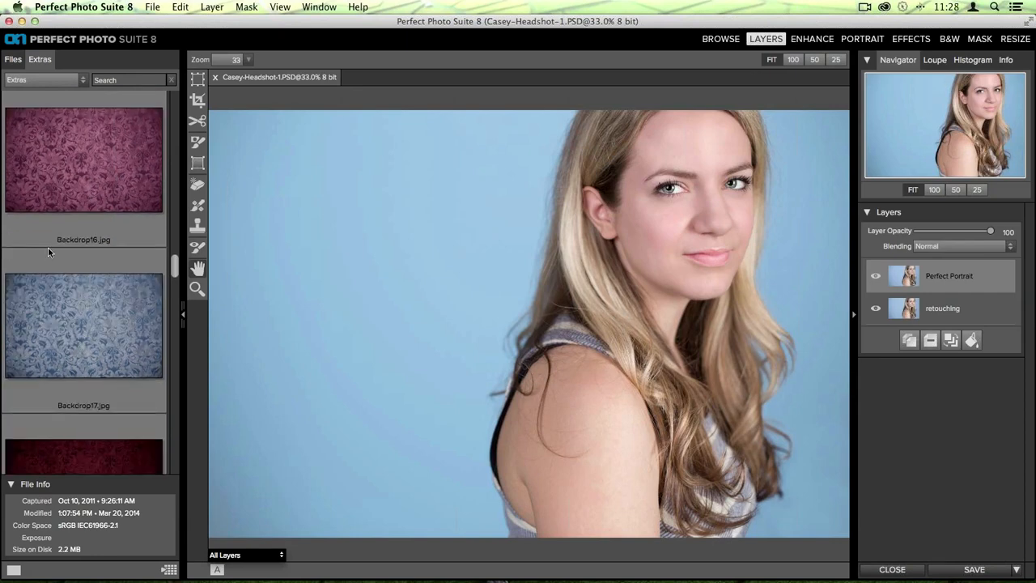
Add Backdrop17.jpg, the blue floral backdrop, to the headshot document as a layer
left_click(59, 321)
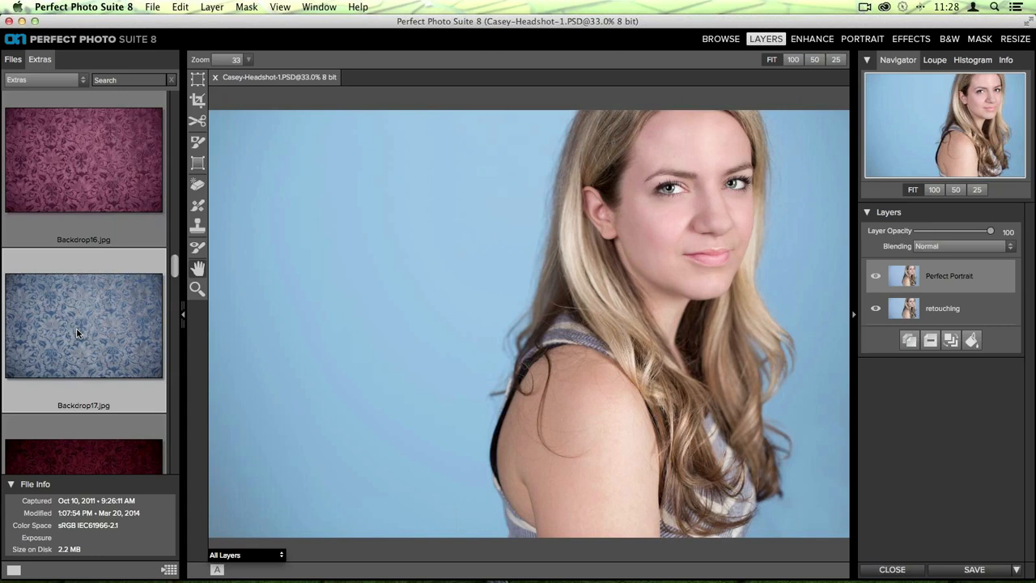
double_click(77, 333)
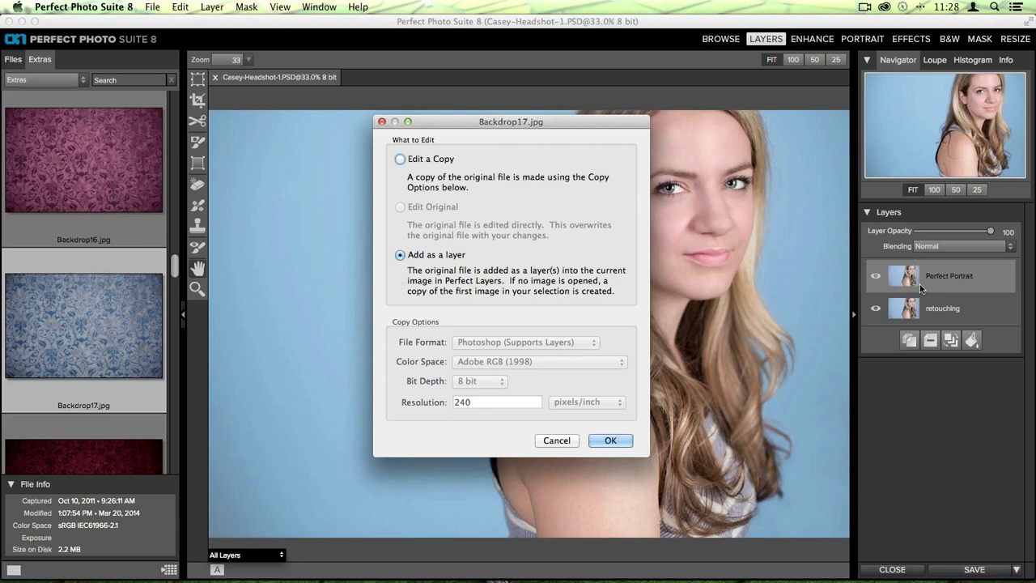
left_click(611, 441)
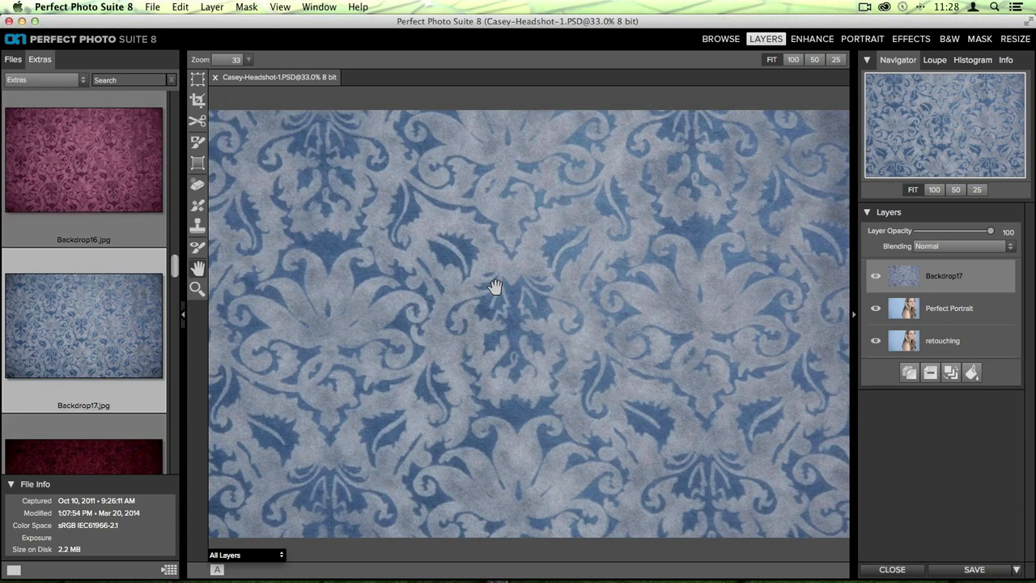
Resize the Backdrop17 layer with the Transform tool to fill the canvas at 3000 by 2000 and apply the transform
left_click(197, 79)
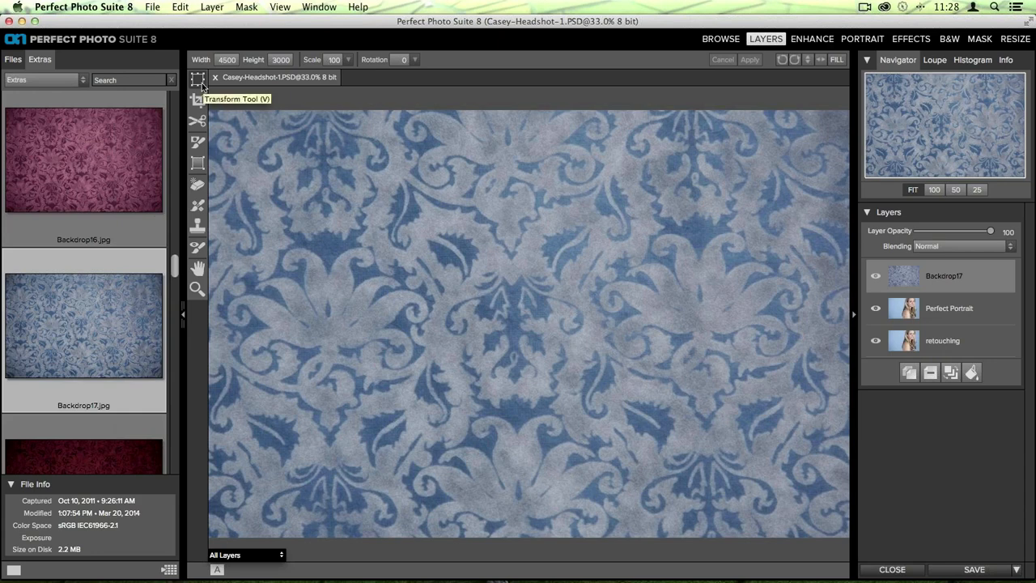
key("super+0")
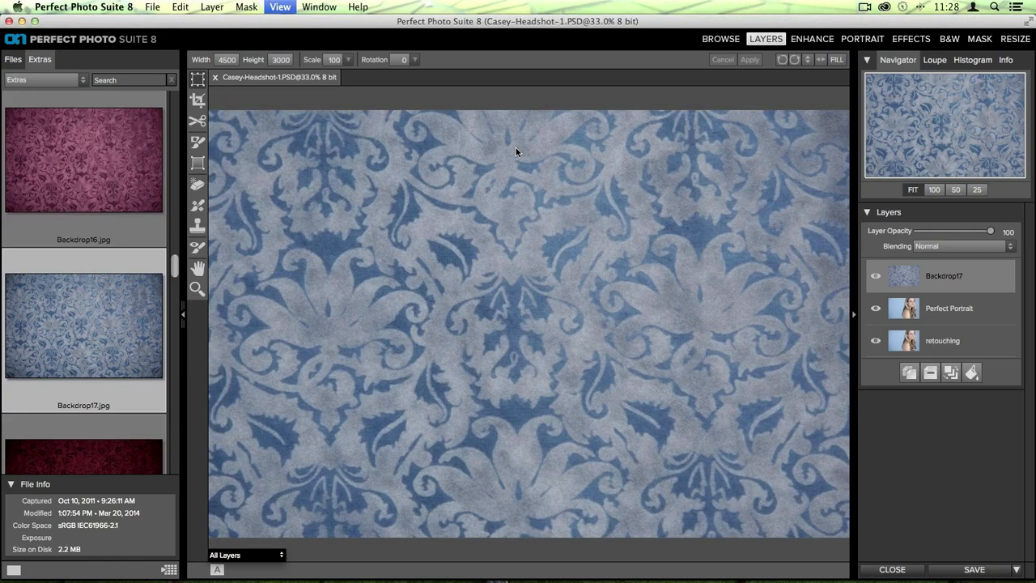
key("super+minus")
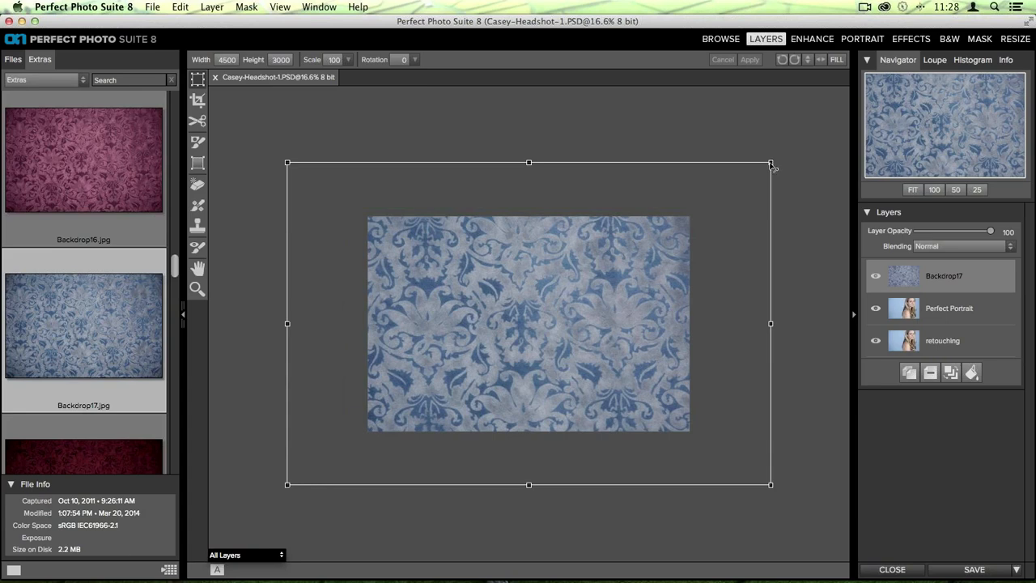
left_click_drag(770, 164, 718, 204)
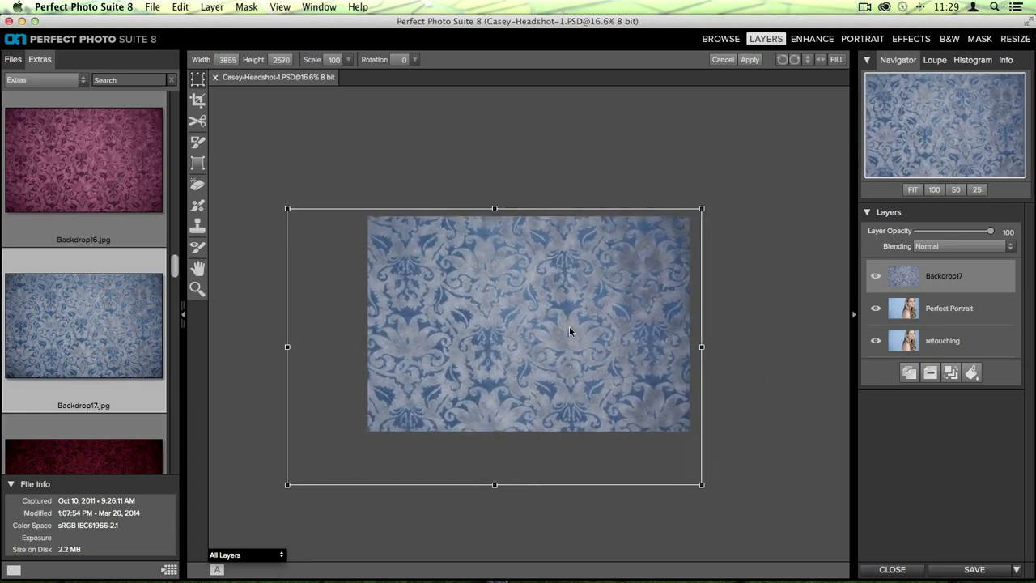
key("super+0")
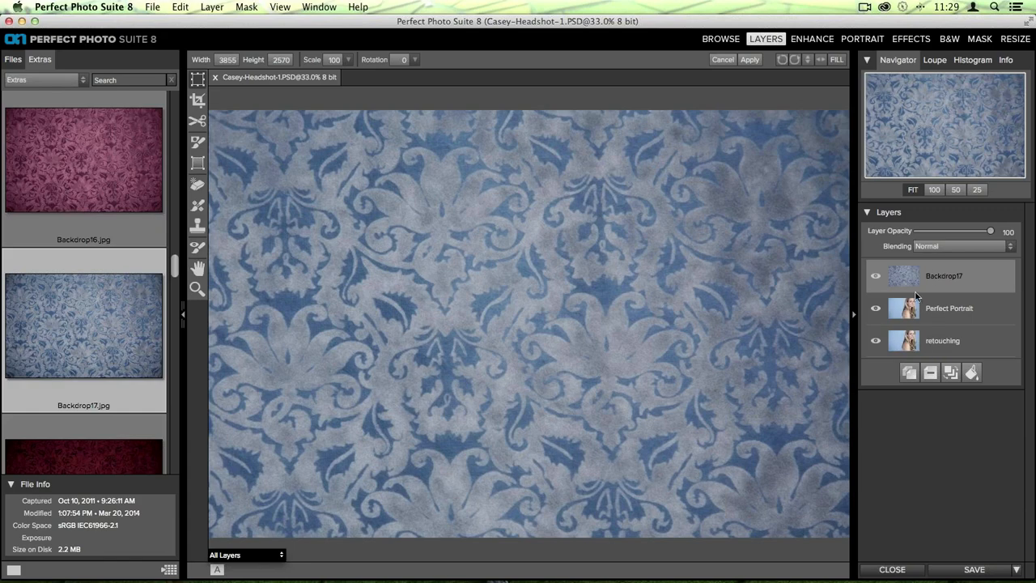
left_click(837, 60)
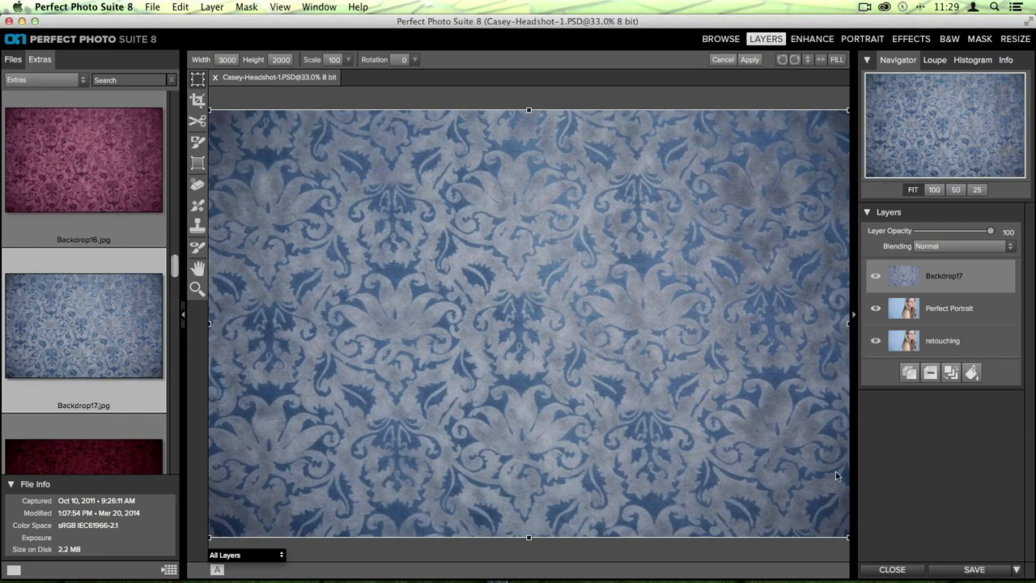
left_click(749, 61)
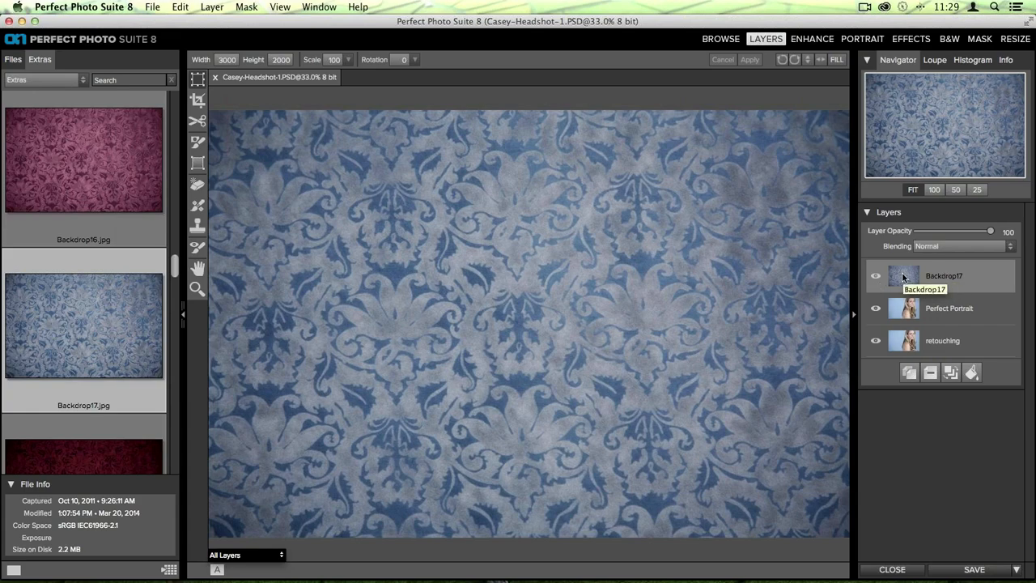
Move the Backdrop17 layer below the Perfect Portrait layer, select Perfect Portrait and toggle its visibility to check the stacking
left_click_drag(903, 280, 911, 312)
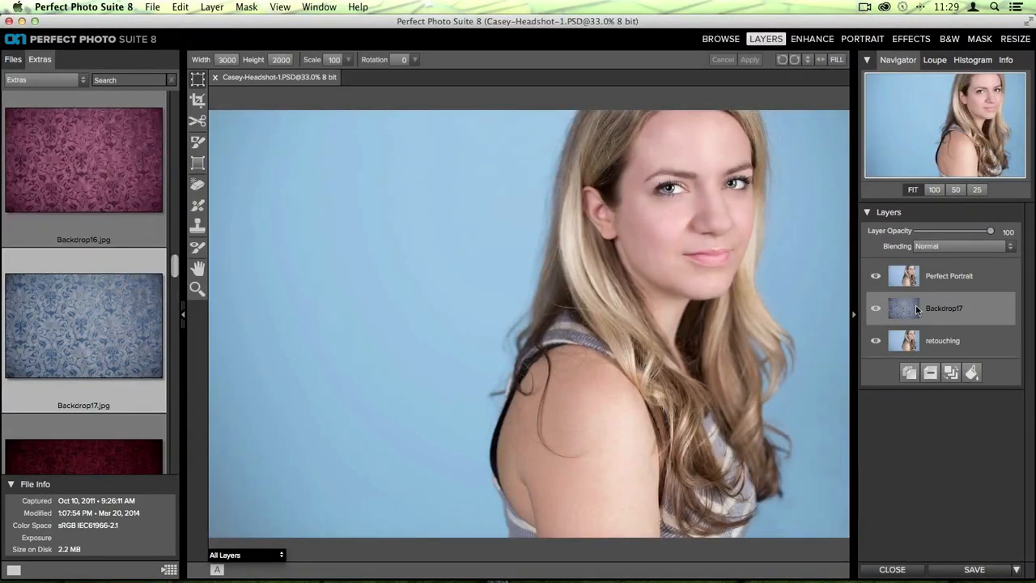
left_click(912, 285)
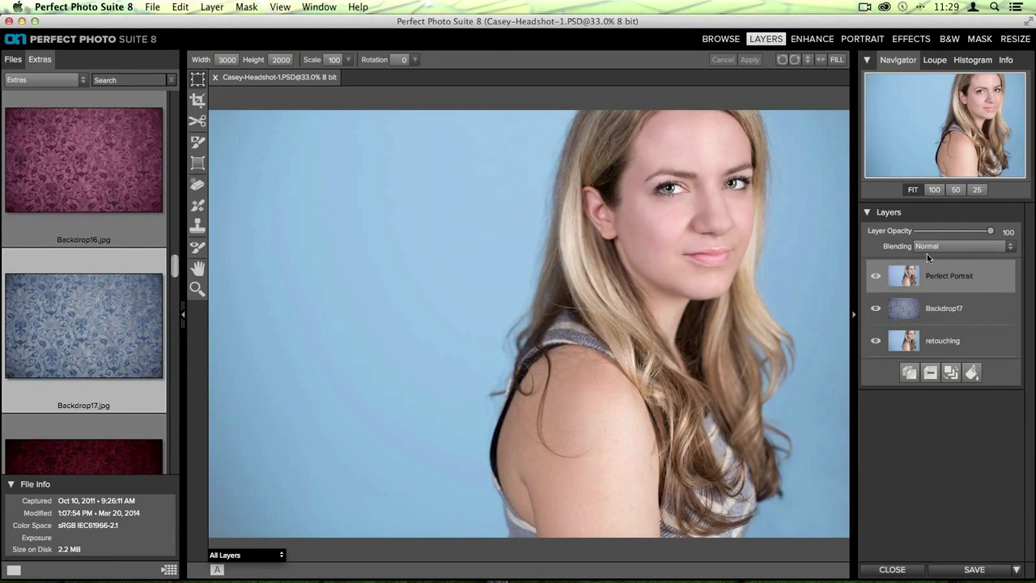
left_click(876, 277)
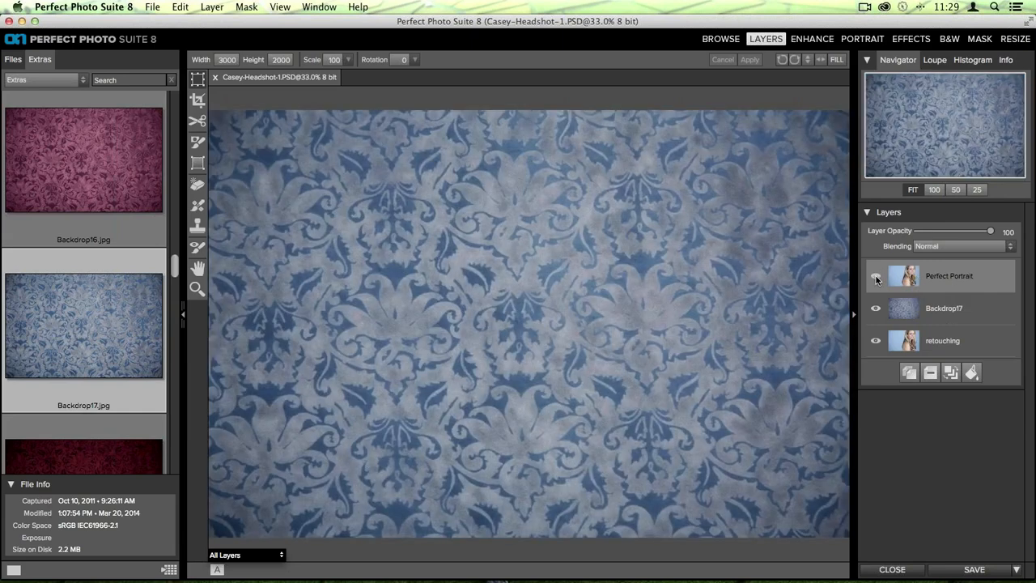
left_click(876, 276)
left_click(877, 277)
left_click(876, 277)
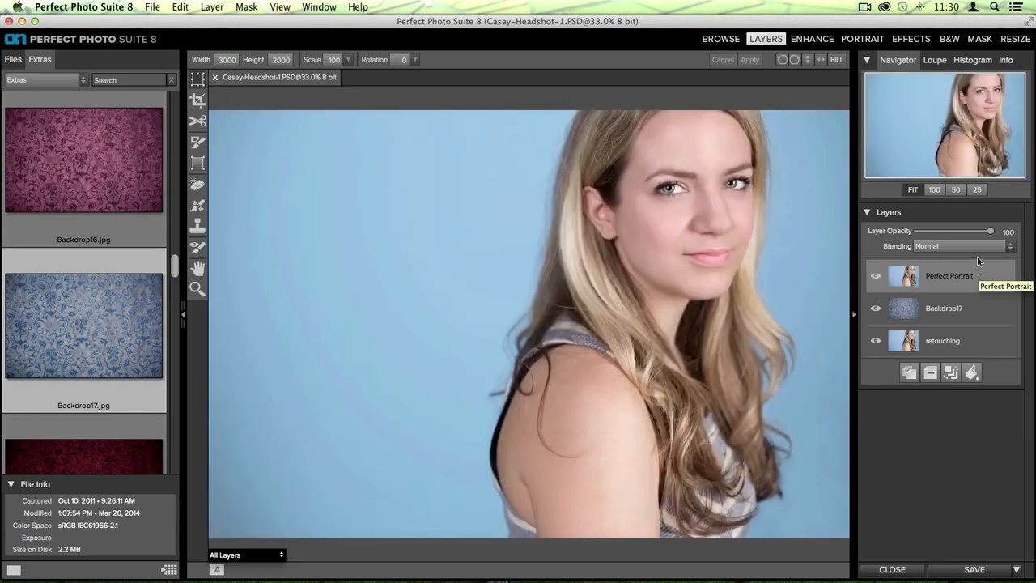
Try painting out the blue background with the Masking Brush, first plain and with Perfect Brush along the hair, and undo the strokes
left_click(196, 165)
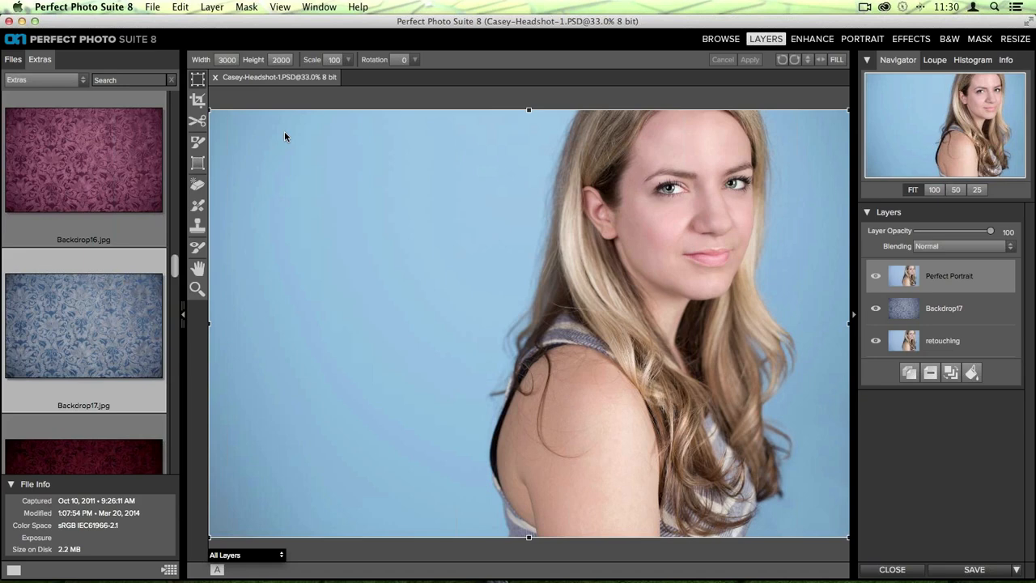
left_click(200, 162)
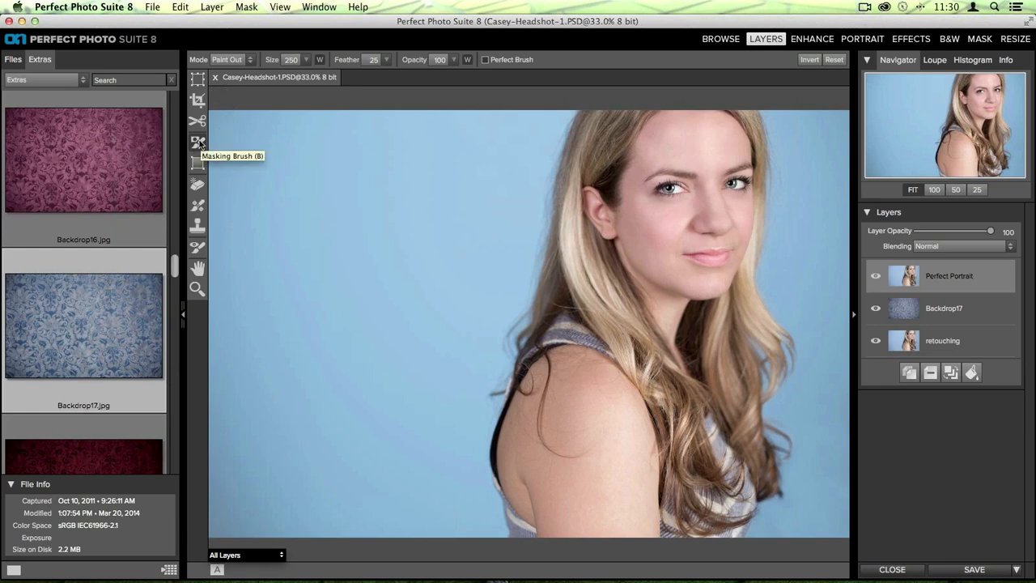
mouse_move(320, 253)
left_mouse_down()
mouse_move(309, 277)
mouse_move(317, 204)
mouse_move(291, 158)
mouse_move(274, 305)
mouse_move(310, 130)
mouse_move(354, 185)
mouse_move(355, 225)
mouse_move(405, 98)
mouse_move(390, 220)
mouse_move(458, 108)
mouse_move(450, 206)
left_mouse_up()
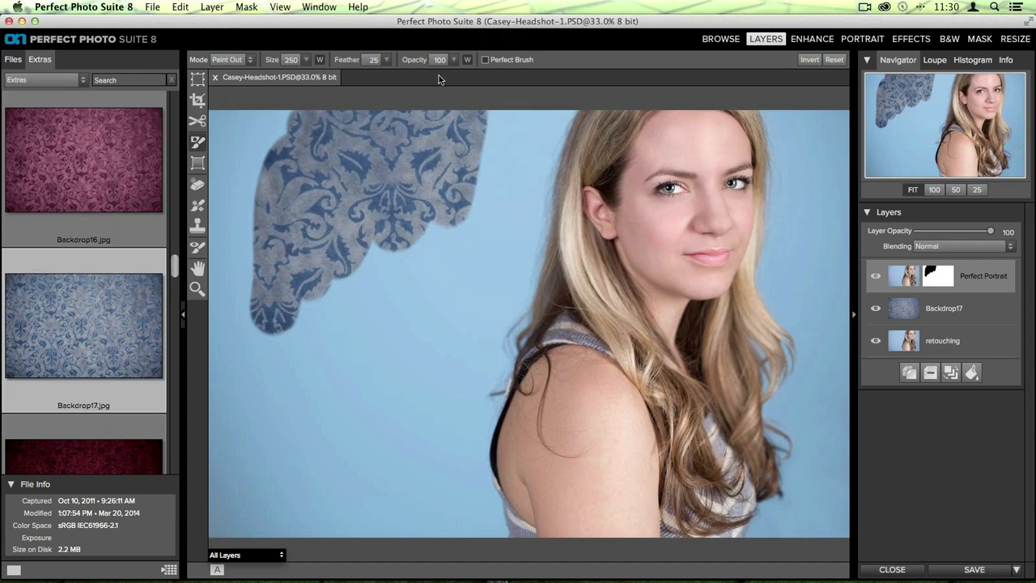
left_click(485, 59)
mouse_move(524, 167)
left_mouse_down()
mouse_move(539, 139)
mouse_move(565, 154)
mouse_move(560, 113)
mouse_move(561, 174)
mouse_move(522, 267)
mouse_move(544, 212)
mouse_move(533, 256)
mouse_move(553, 231)
mouse_move(511, 199)
mouse_move(505, 283)
mouse_move(566, 125)
left_mouse_up()
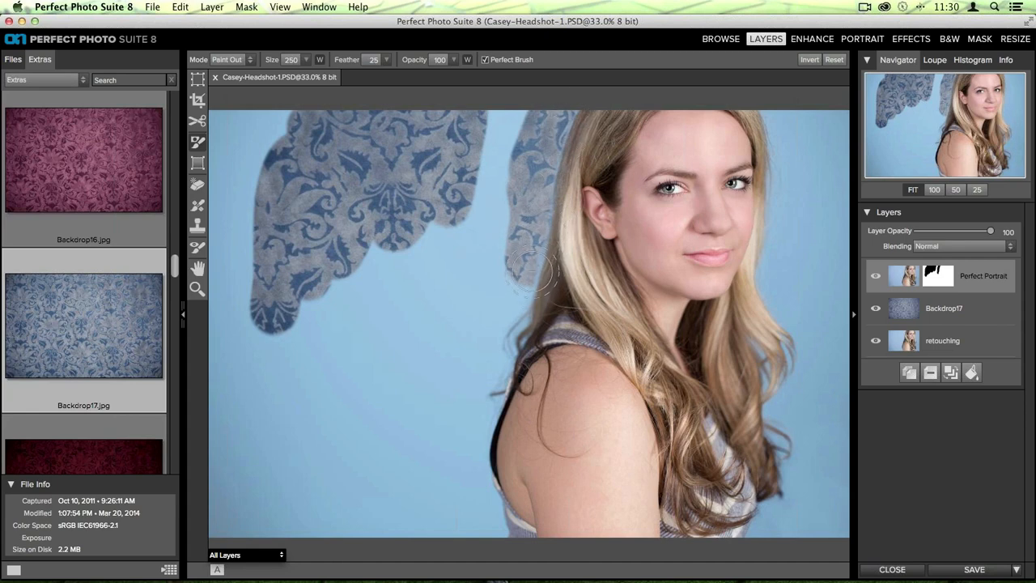
mouse_move(530, 294)
left_mouse_down()
mouse_move(493, 335)
mouse_move(514, 288)
left_mouse_up()
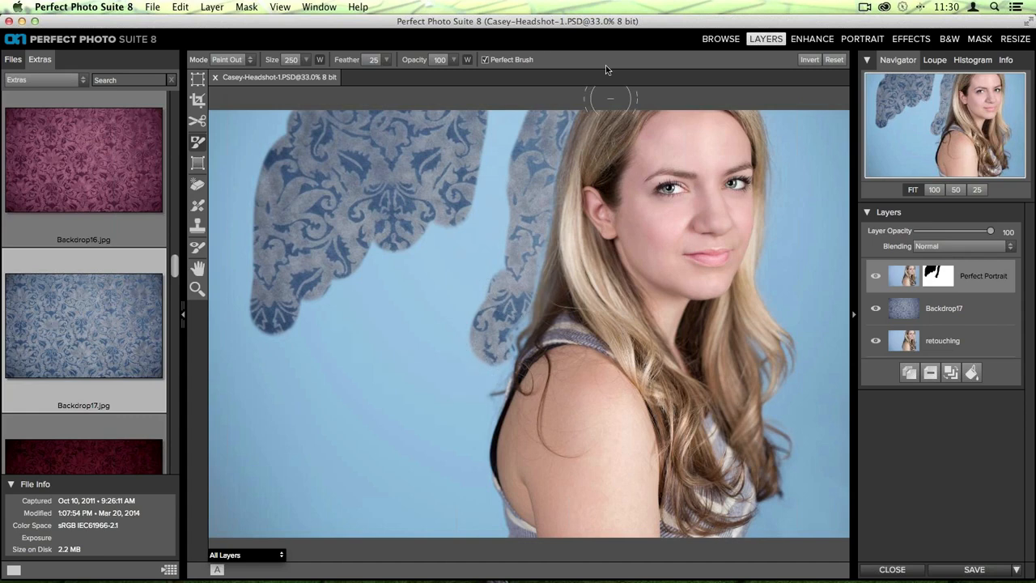
key("super+z")
key("super+z")
key("super+z")
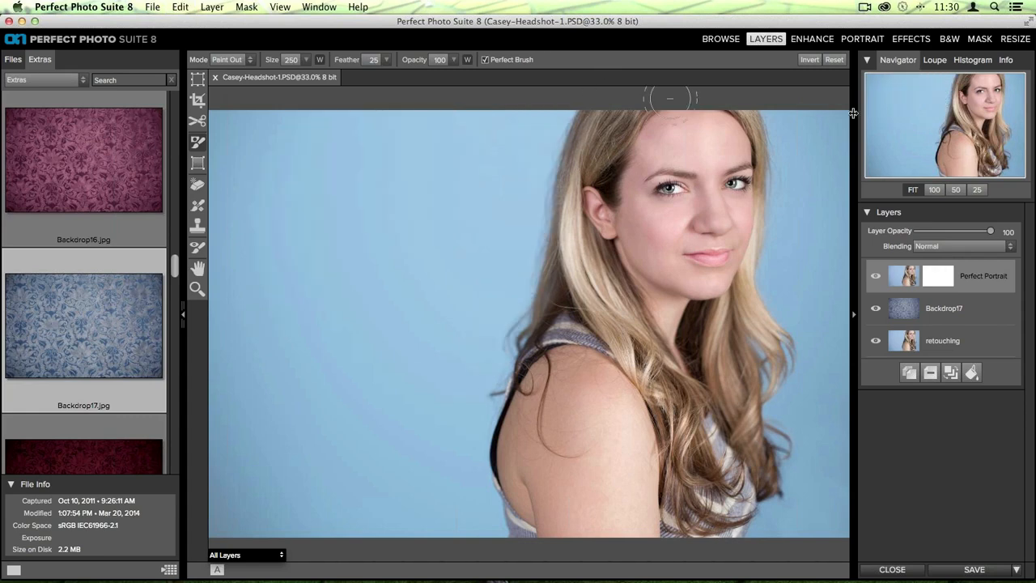
In the Mask module, remove the plain blue background on both sides of the woman with the Drop Brush
left_click(980, 39)
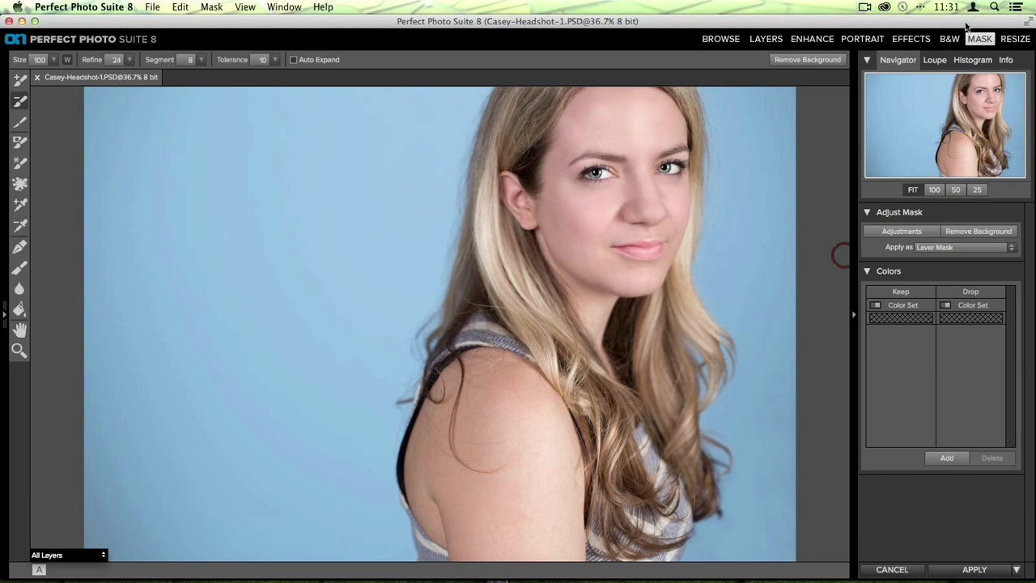
left_click(20, 108)
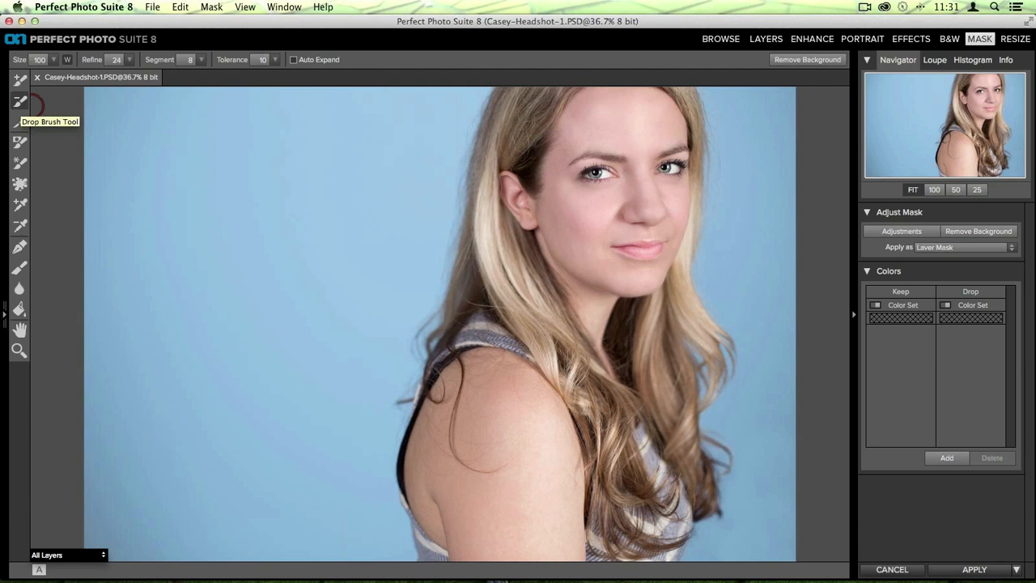
left_click(289, 138)
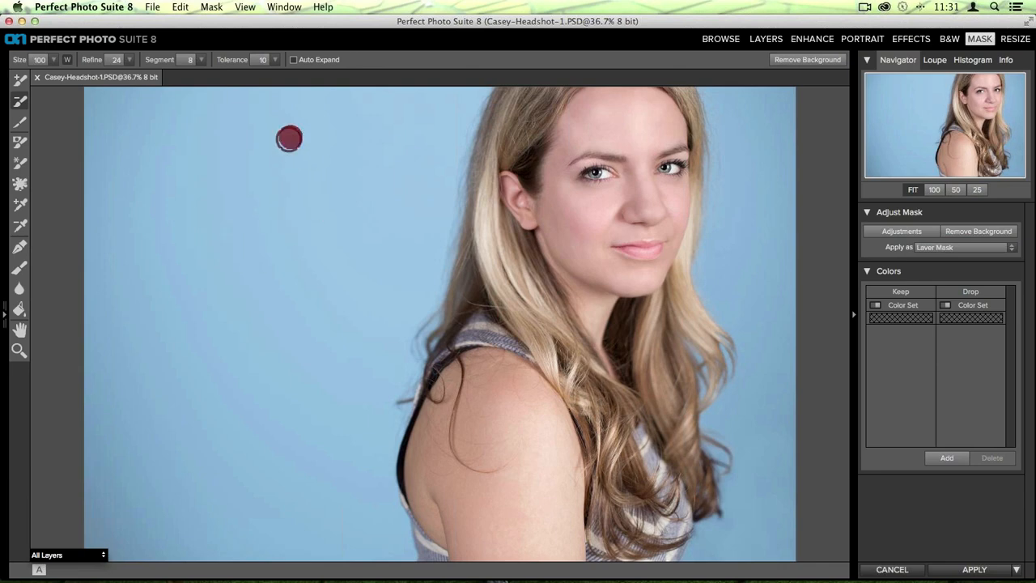
mouse_move(289, 139)
left_mouse_down()
mouse_move(264, 180)
mouse_move(190, 428)
left_mouse_up()
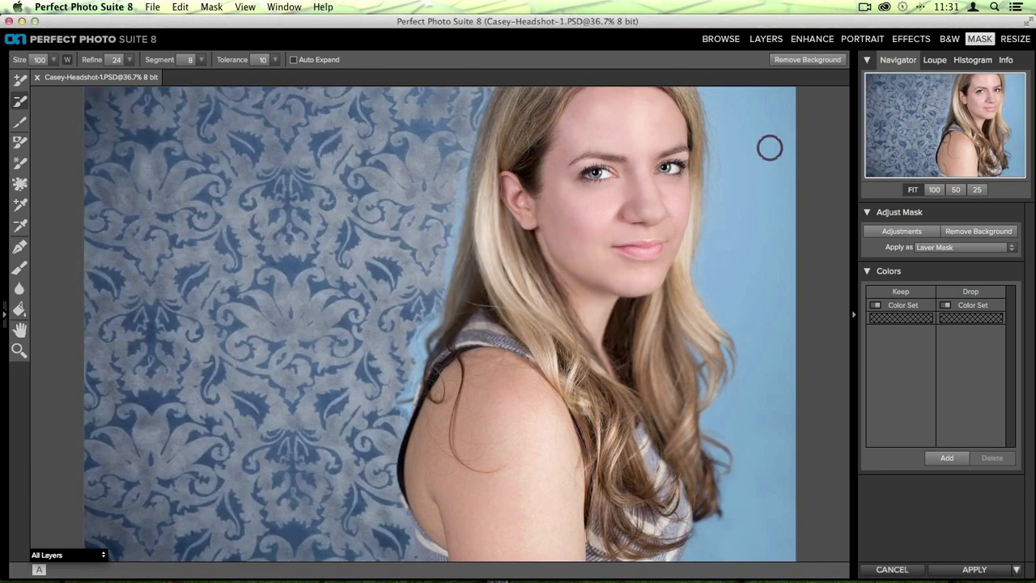
left_click_drag(766, 129, 769, 246)
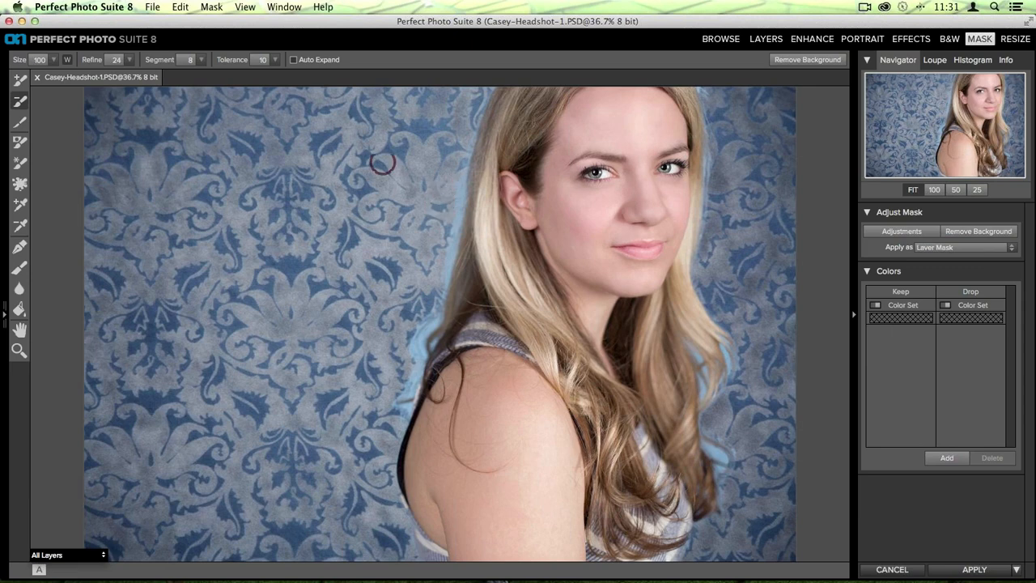
Refine the mask edge along the hair and arm on the photo's left side with the size 150 refine brush and Color Decontamination
left_click(18, 122)
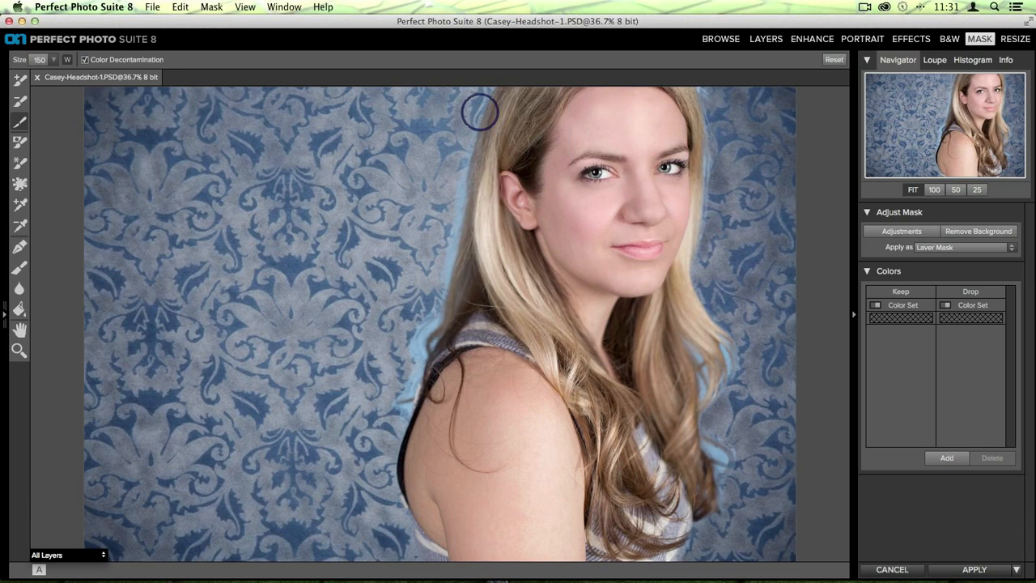
mouse_move(494, 92)
left_mouse_down()
mouse_move(467, 154)
mouse_move(436, 322)
mouse_move(410, 355)
mouse_move(396, 421)
left_mouse_up()
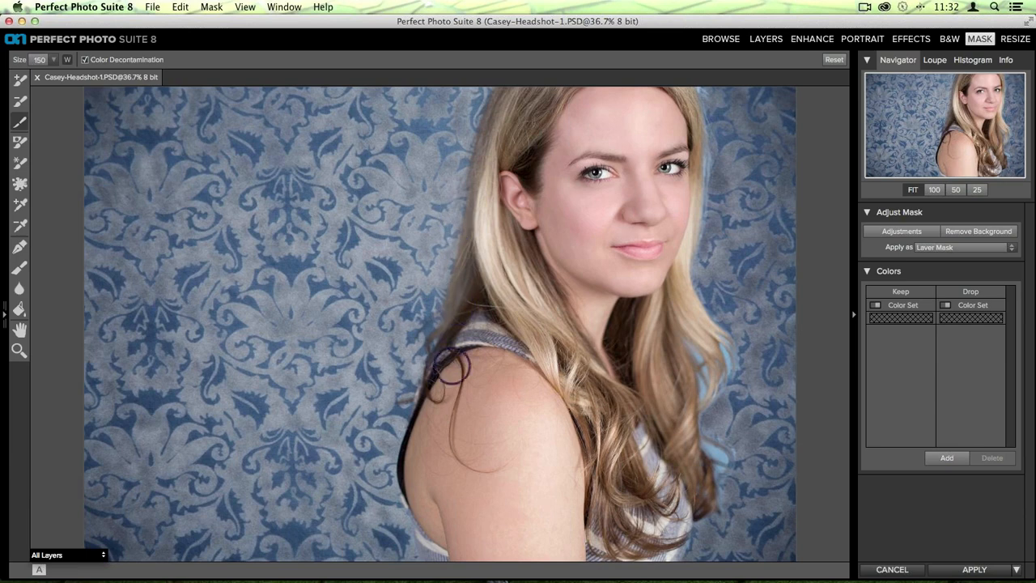
left_click_drag(404, 421, 405, 554)
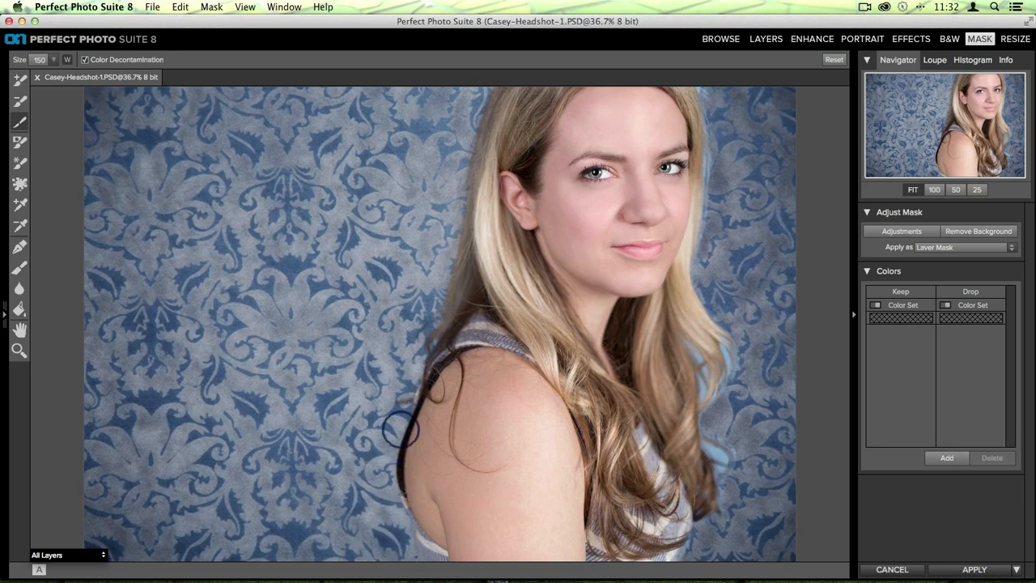
Undo the stroke along the woman's arm and refine that lower edge with a smaller brush
key("super+z")
key("bracketleft")
key("bracketleft")
key("bracketleft")
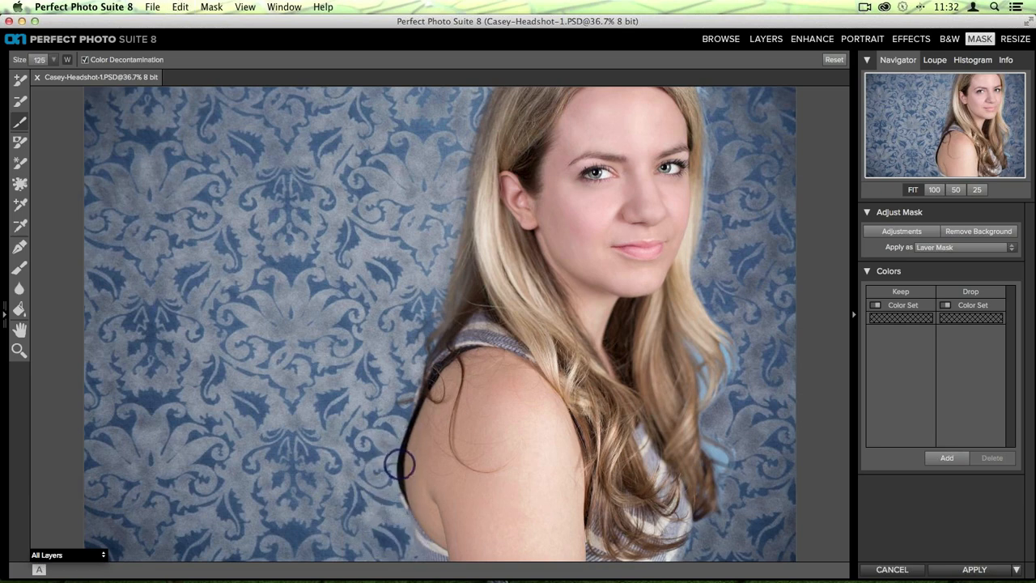
left_click_drag(399, 497, 405, 557)
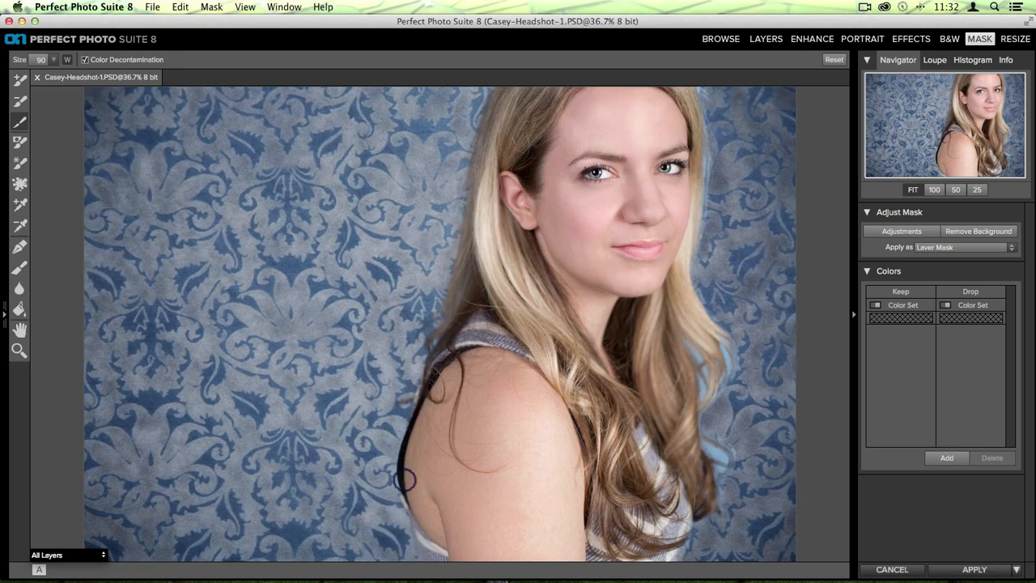
Refine the mask edge down the hair on the photo's right side with a size 125 brush, and apply the mask
key("bracketright")
key("bracketright")
key("bracketright")
key("bracketright")
key("bracketright")
key("bracketright")
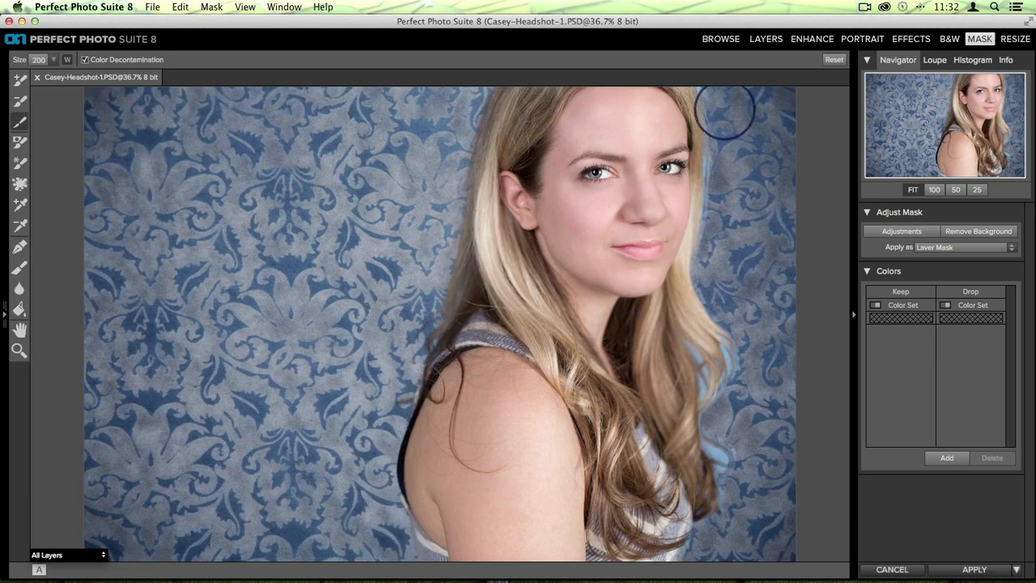
key("bracketleft")
mouse_move(709, 96)
left_mouse_down()
mouse_move(698, 96)
mouse_move(708, 180)
mouse_move(700, 294)
mouse_move(725, 405)
left_mouse_up()
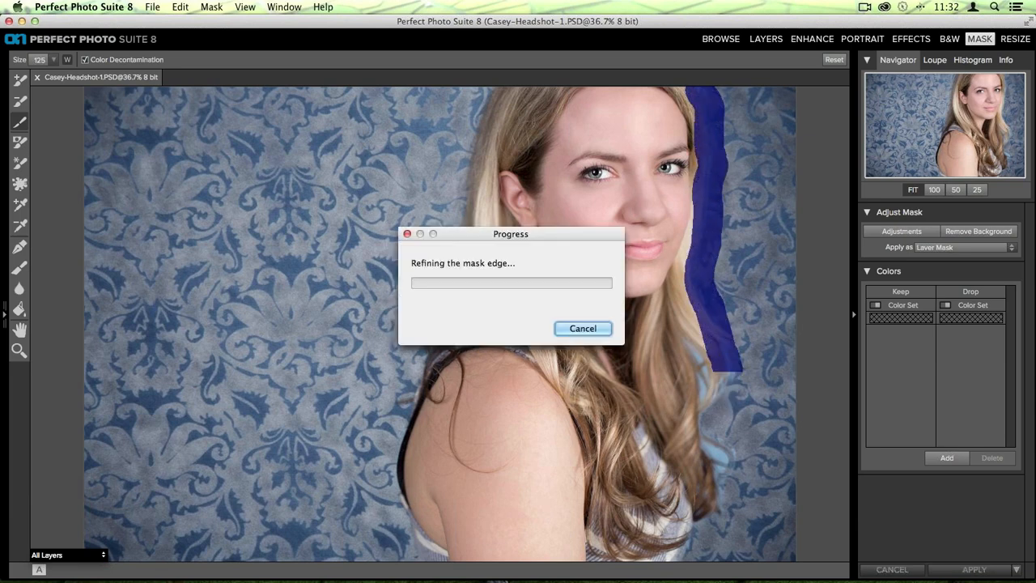
mouse_move(675, 338)
left_mouse_down()
mouse_move(712, 394)
mouse_move(704, 437)
mouse_move(731, 453)
mouse_move(720, 500)
mouse_move(706, 491)
mouse_move(699, 557)
left_mouse_up()
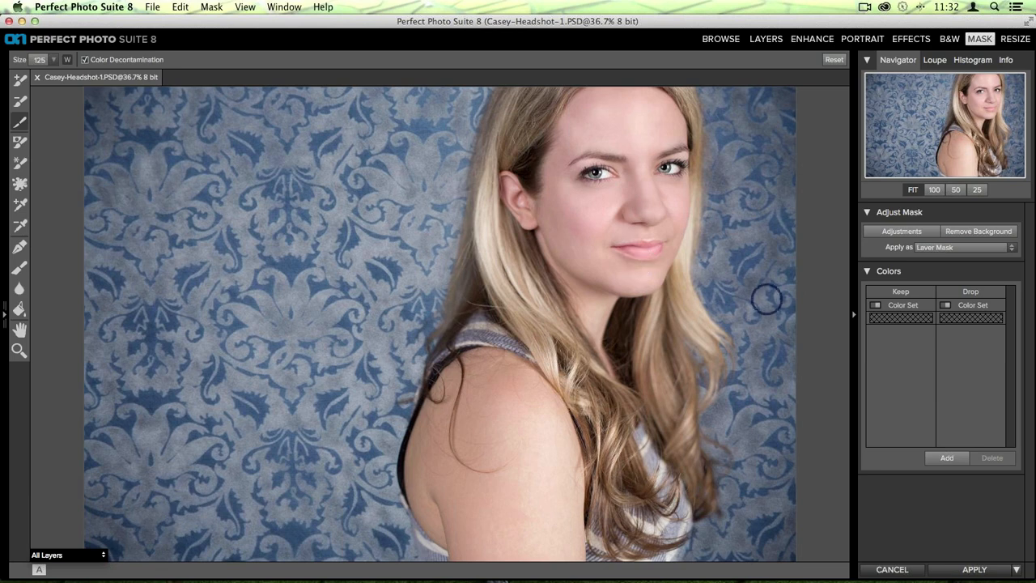
left_click(971, 569)
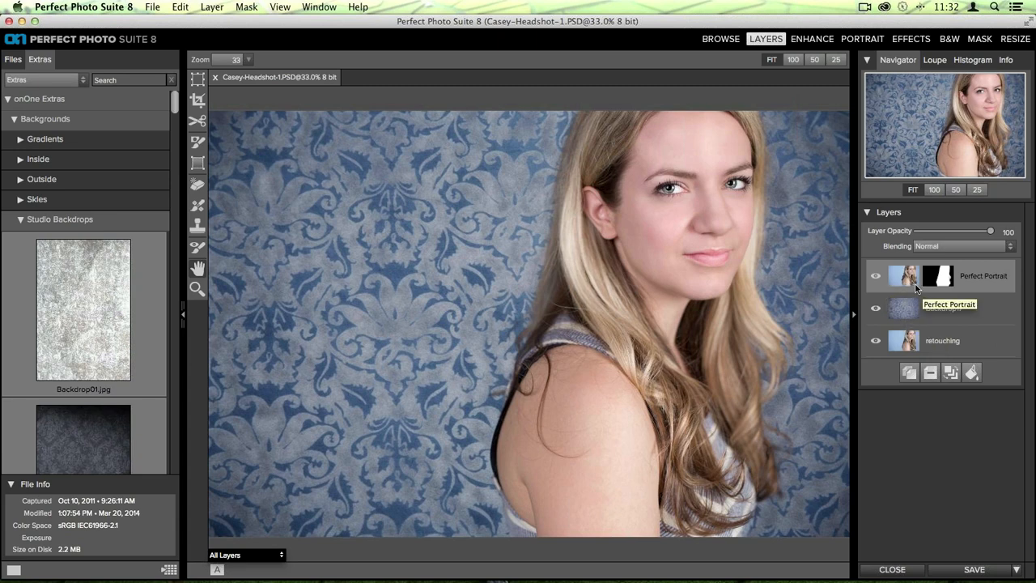
Toggle the visibility of the Perfect Portrait and Backdrop17 layers to compare the composite, leaving Backdrop17 selected
left_click(875, 277)
left_click(875, 277)
left_click(891, 306)
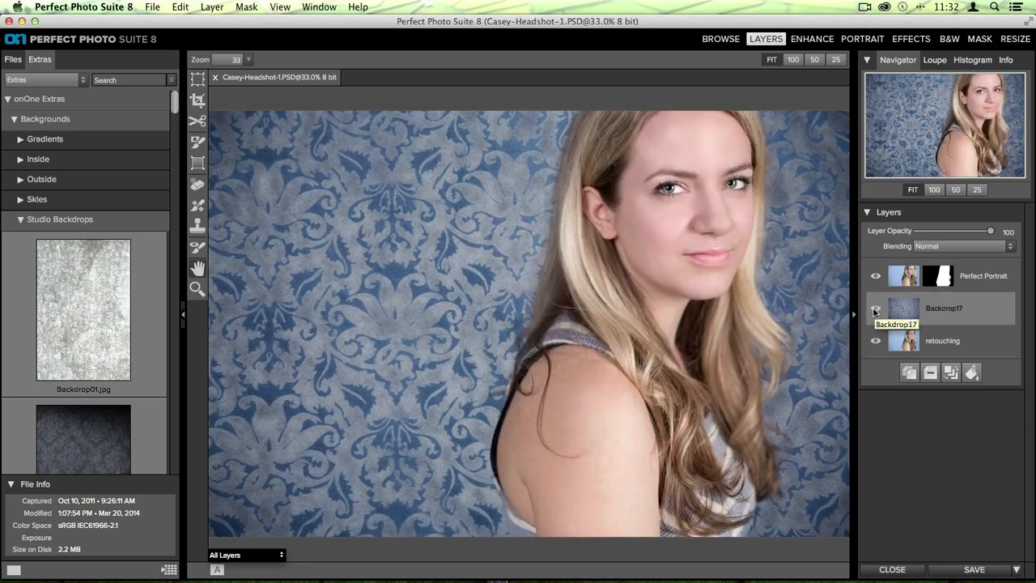
left_click(874, 309)
left_click(874, 310)
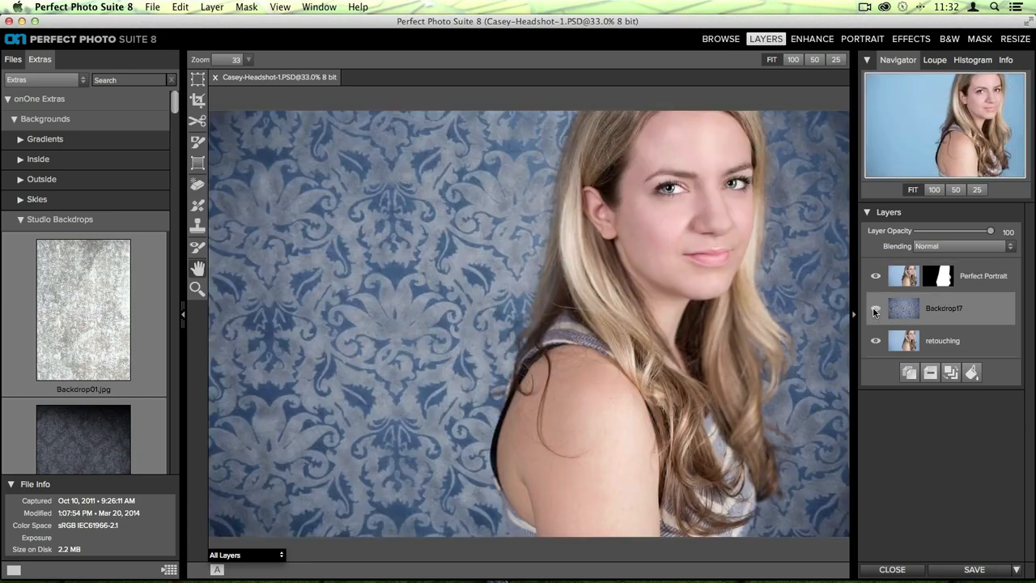
left_click(904, 279)
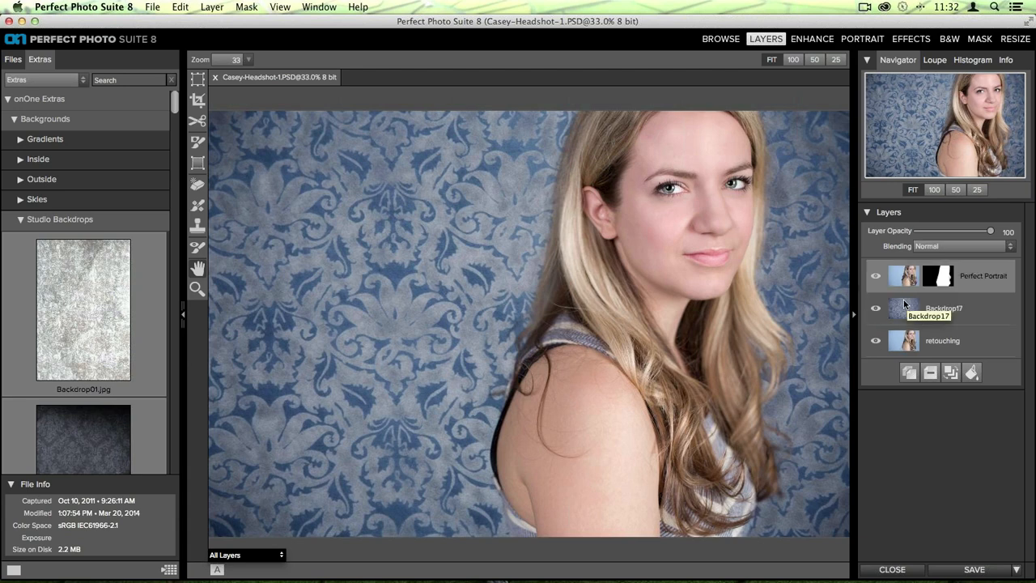
left_click(903, 301)
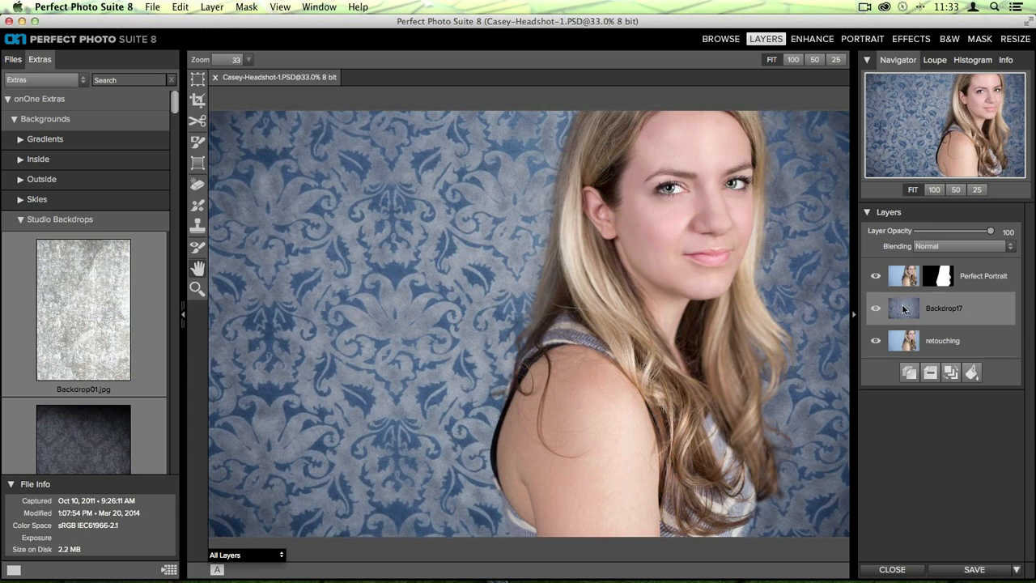
Open the Backdrop17 layer in Effects and add a Lens Blur filter with the Tilt Shift preset
left_click(874, 307)
left_click(909, 40)
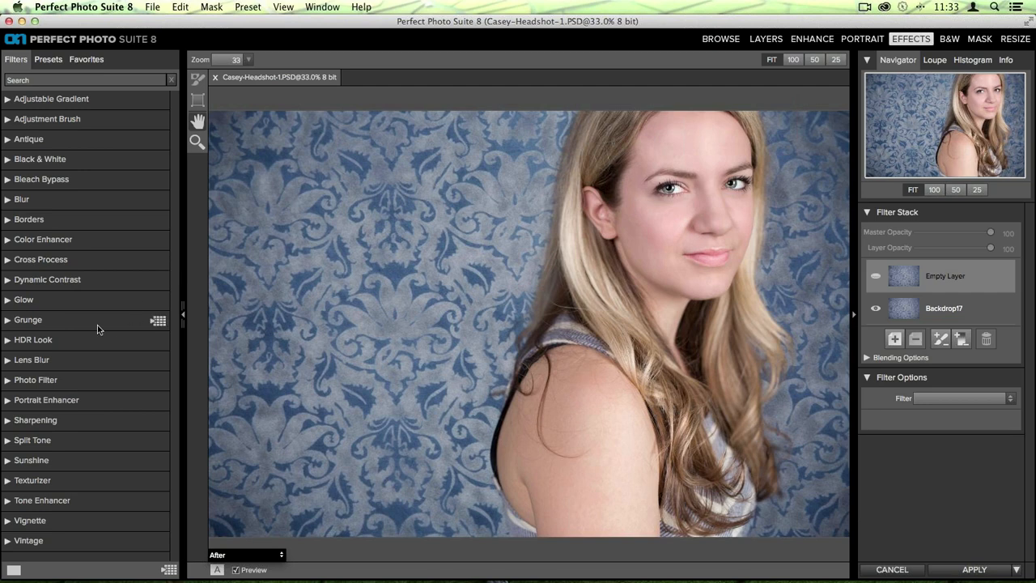
left_click(63, 365)
left_click(64, 364)
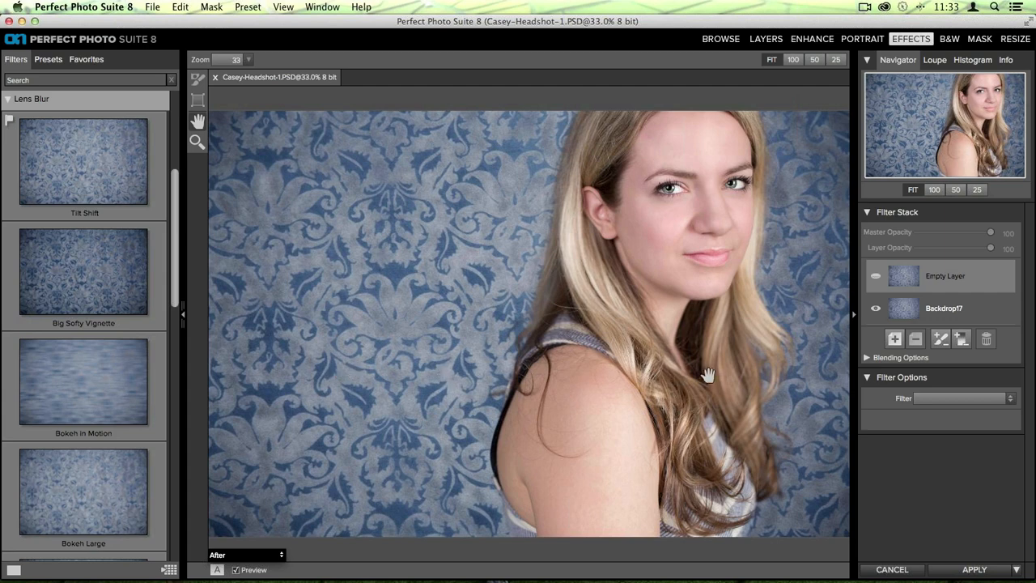
left_click(949, 398)
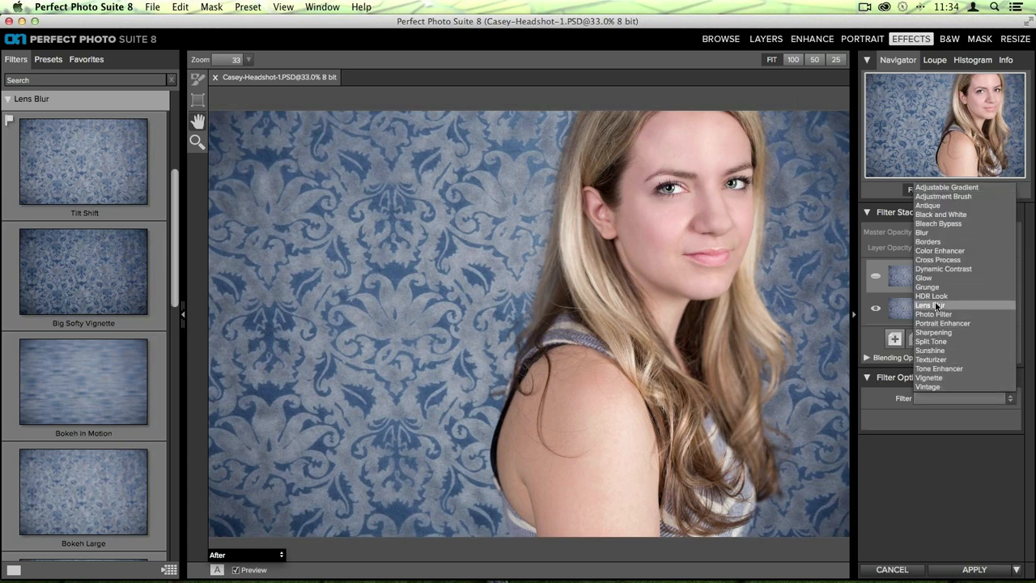
left_click(956, 308)
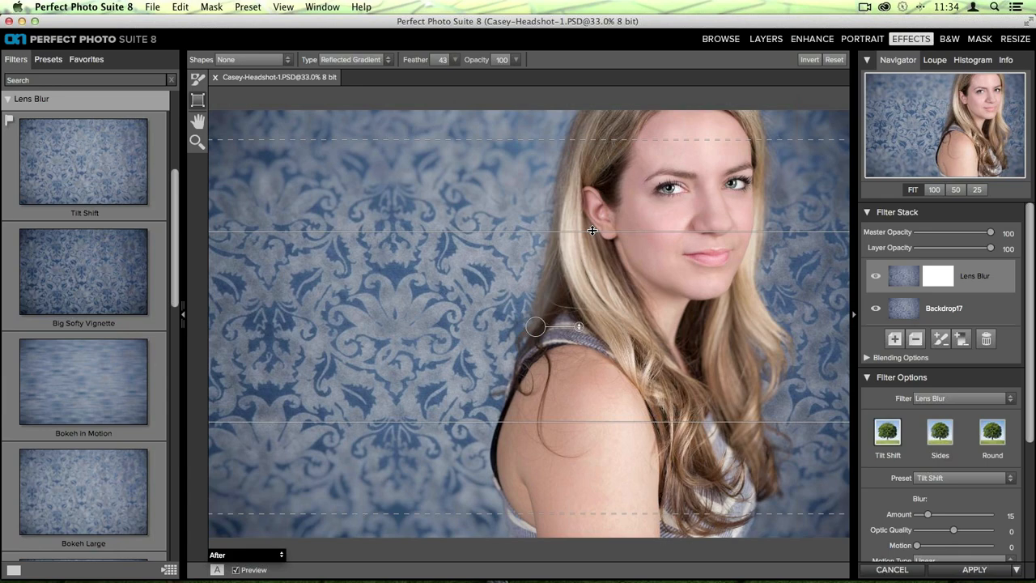
Narrow the tilt-shift focus band, rotate it nearly vertical, place it behind the woman, and tighten its feather to 6
left_click_drag(593, 232, 599, 303)
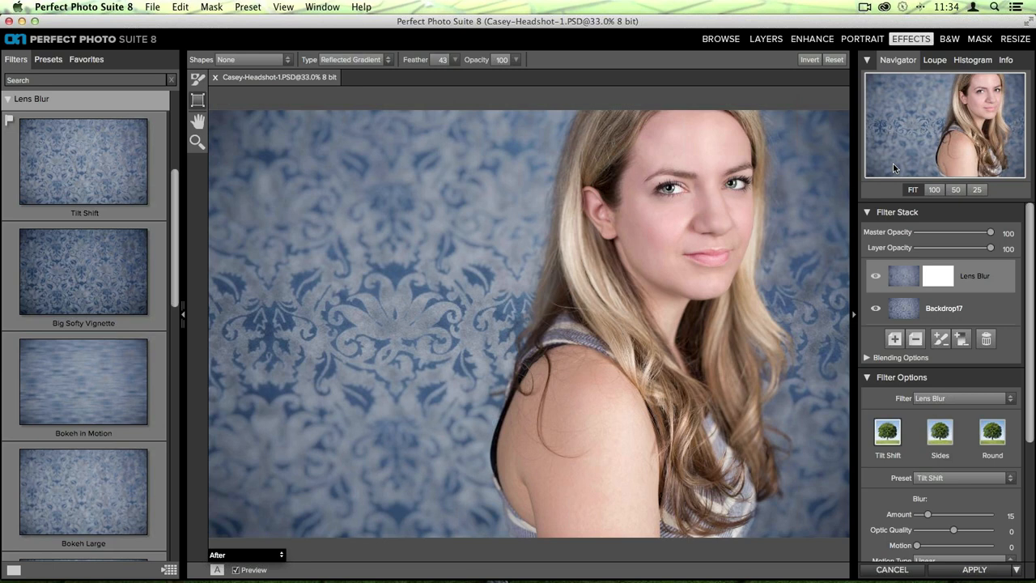
mouse_move(540, 287)
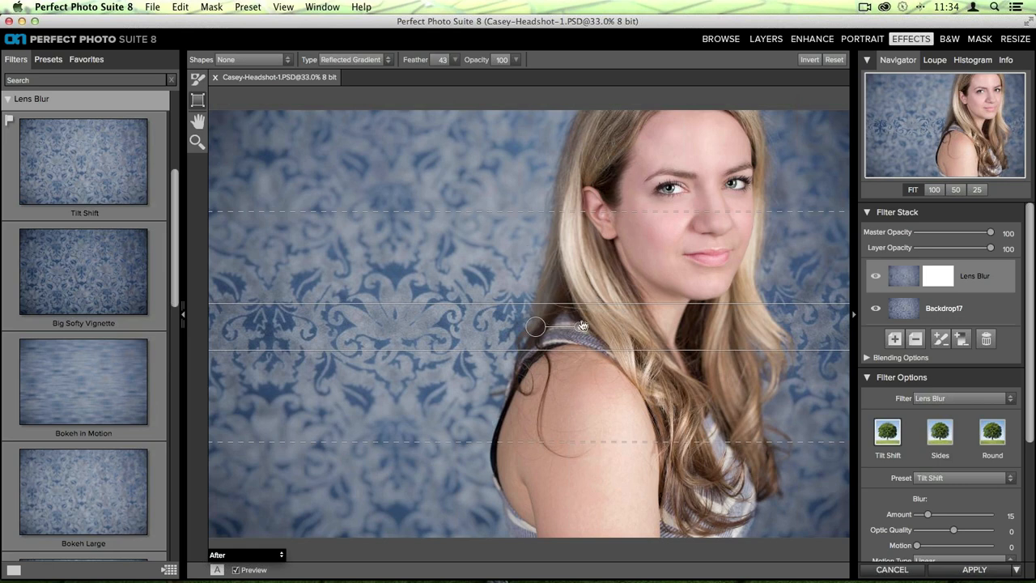
left_click_drag(583, 331, 524, 390)
left_click_drag(553, 340, 644, 362)
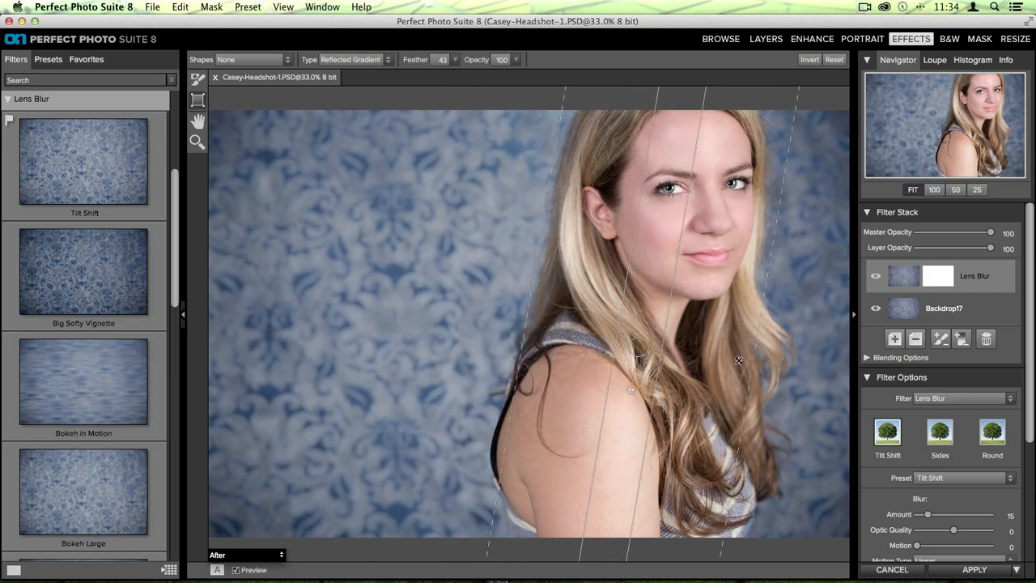
left_click_drag(745, 361, 672, 349)
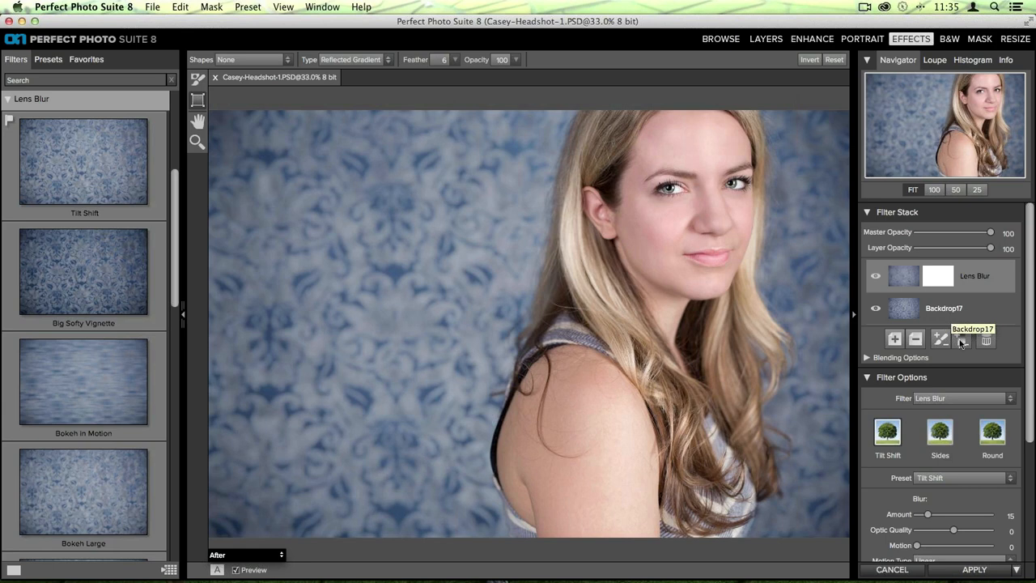
Set the Lens Blur amount to 9, brightness to 70 and contrast to 37
scroll(968, 366, "down", 5)
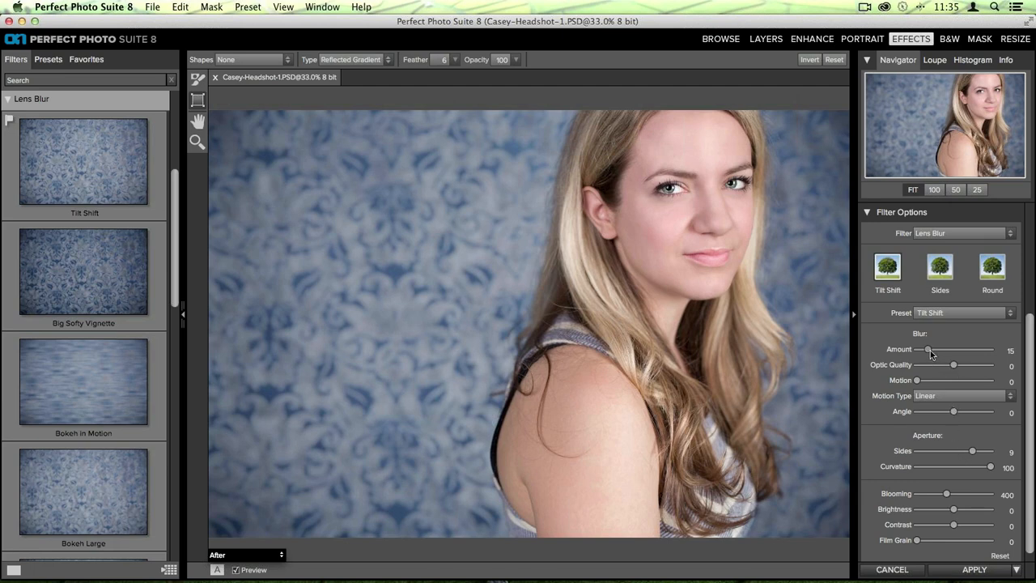
mouse_move(926, 349)
left_mouse_down()
mouse_move(951, 354)
mouse_move(914, 344)
left_mouse_up()
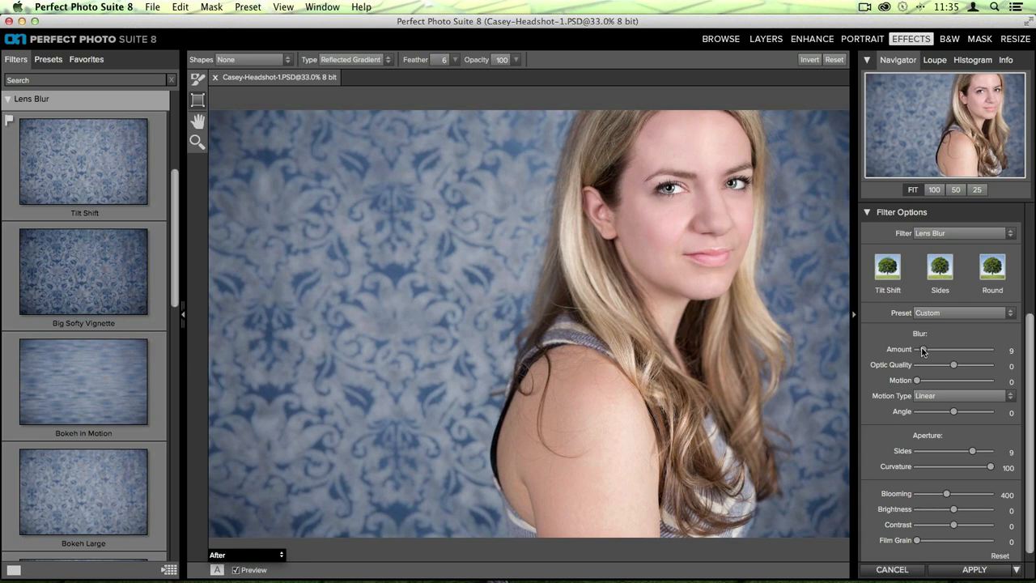
scroll(953, 524, "down", 1)
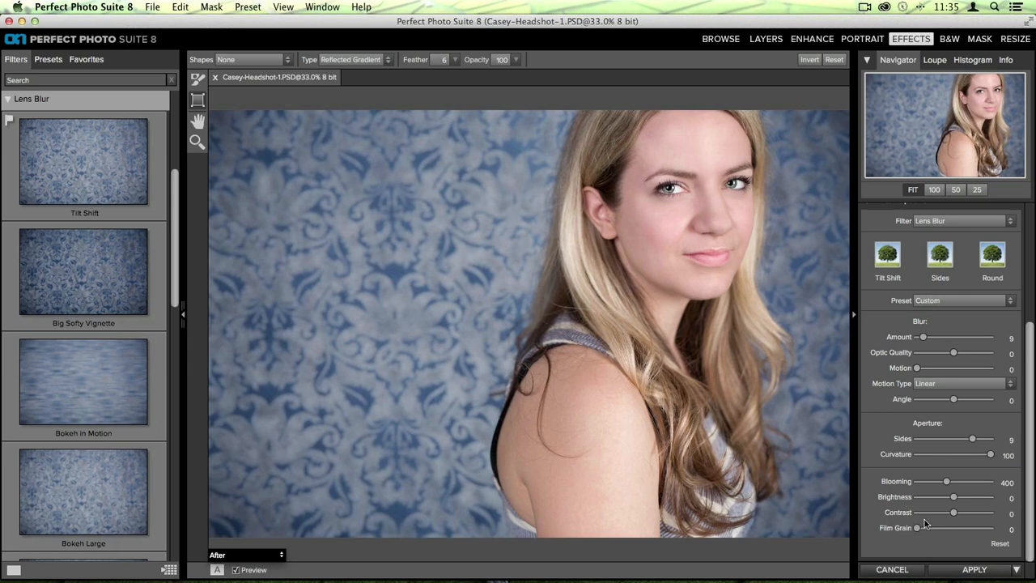
left_click_drag(953, 497, 979, 502)
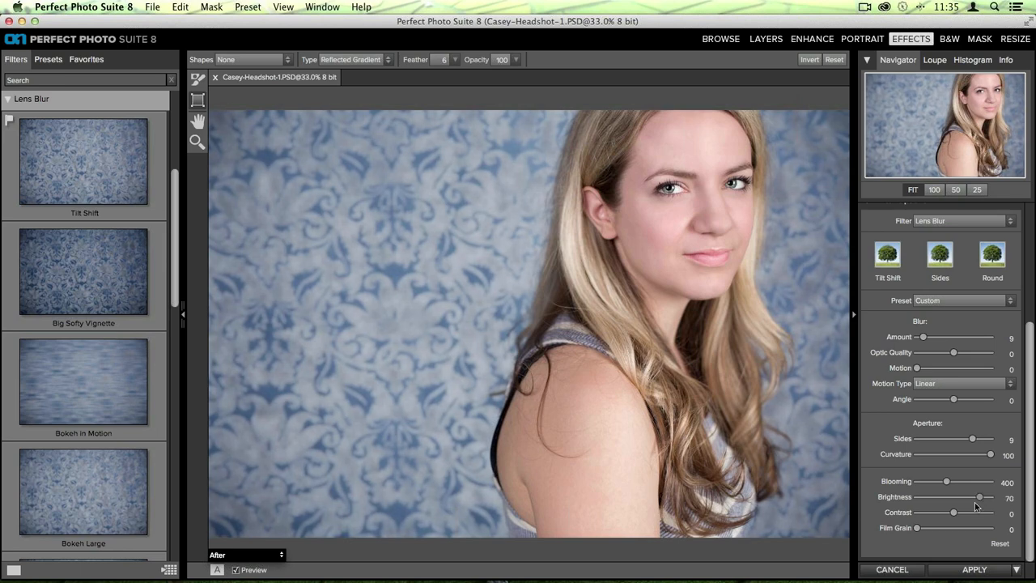
left_click_drag(953, 513, 968, 516)
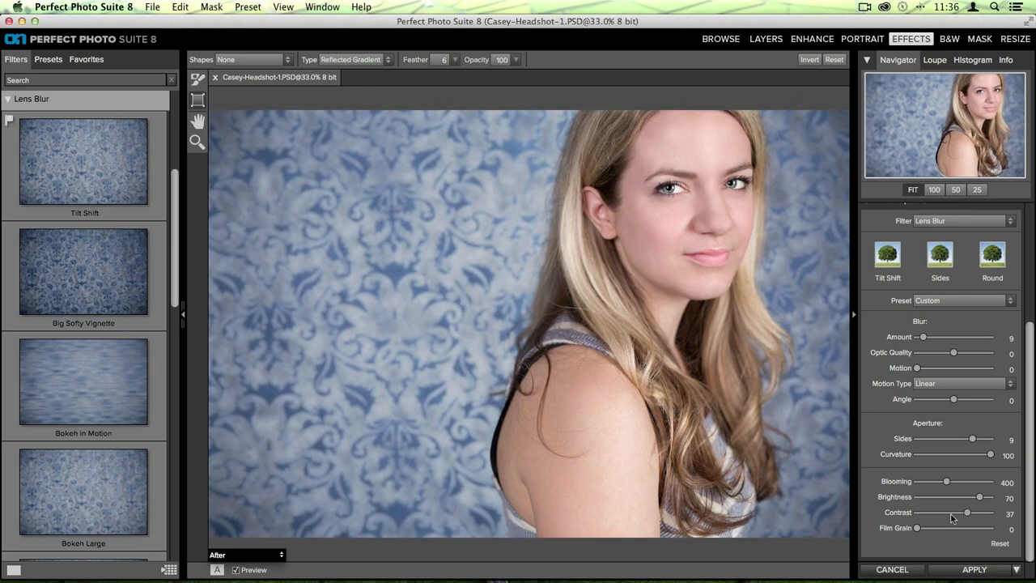
Add a new filter layer above Lens Blur and collapse the Lens Blur preset category
scroll(939, 512, "up", 5)
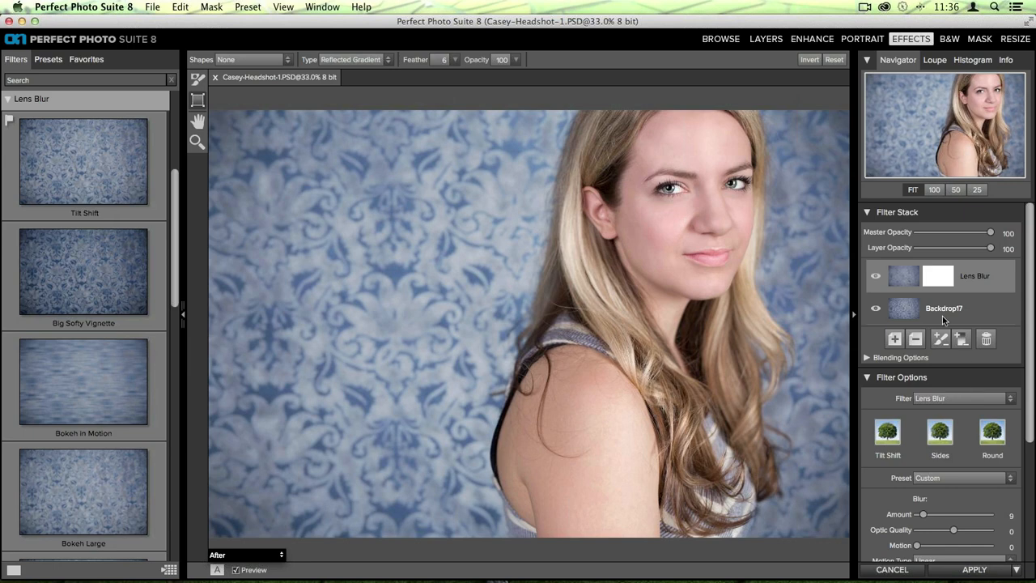
left_click(894, 340)
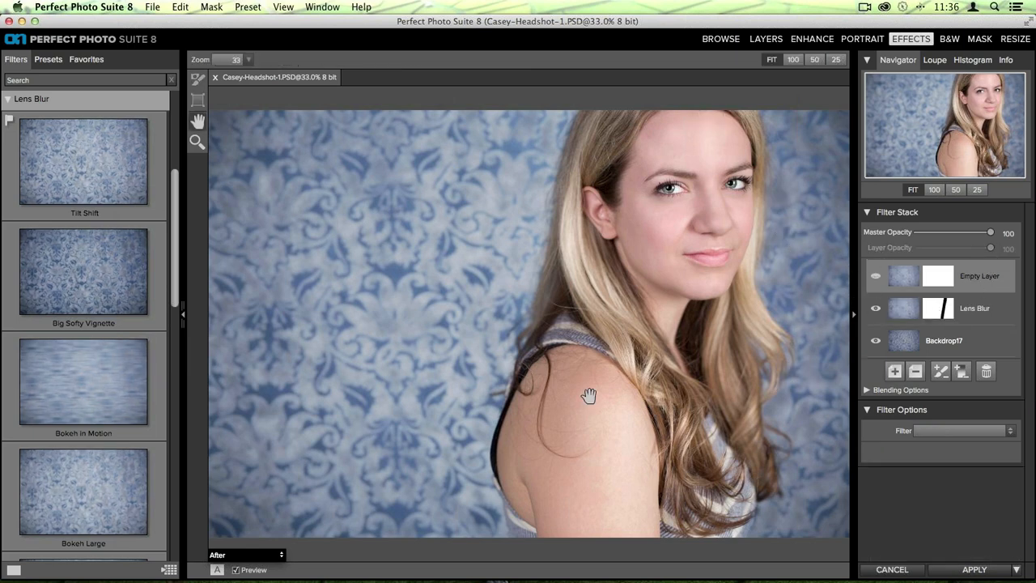
scroll(97, 250, "up", 2)
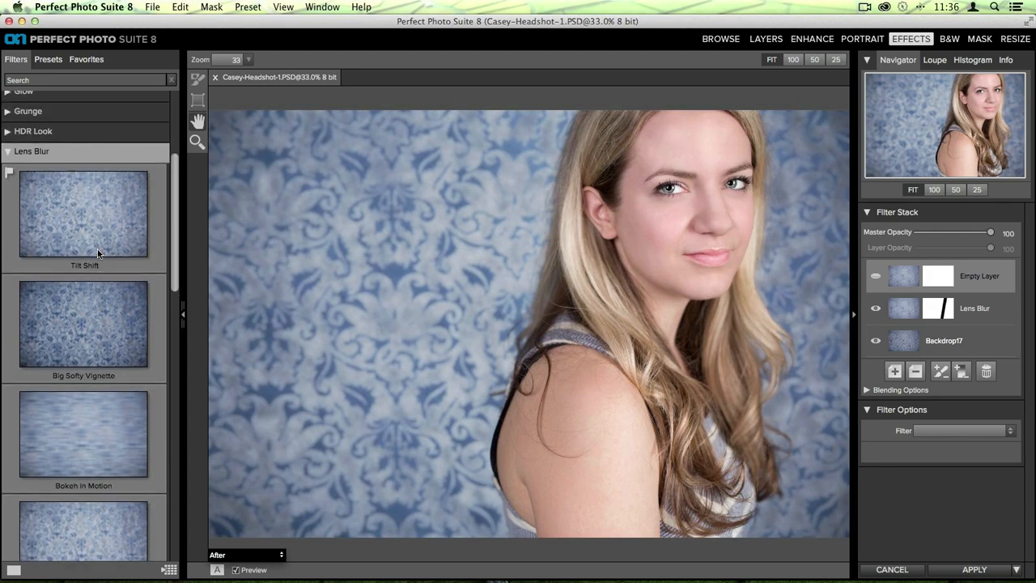
scroll(97, 251, "down", 6)
scroll(97, 249, "up", 7)
left_click(32, 177)
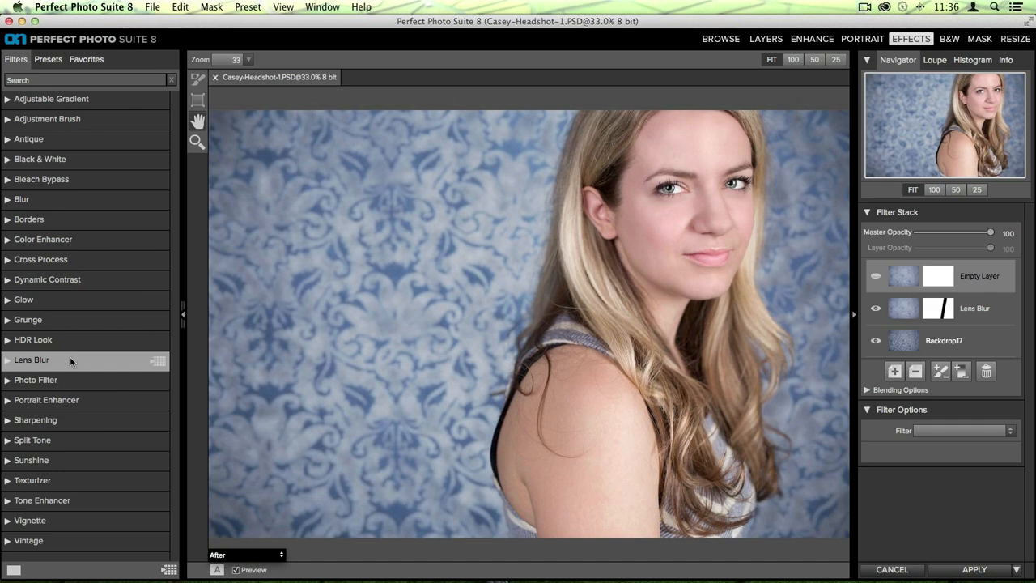
Browse the Photo Filter presets and use Yellow for the new filter layer
left_click(11, 384)
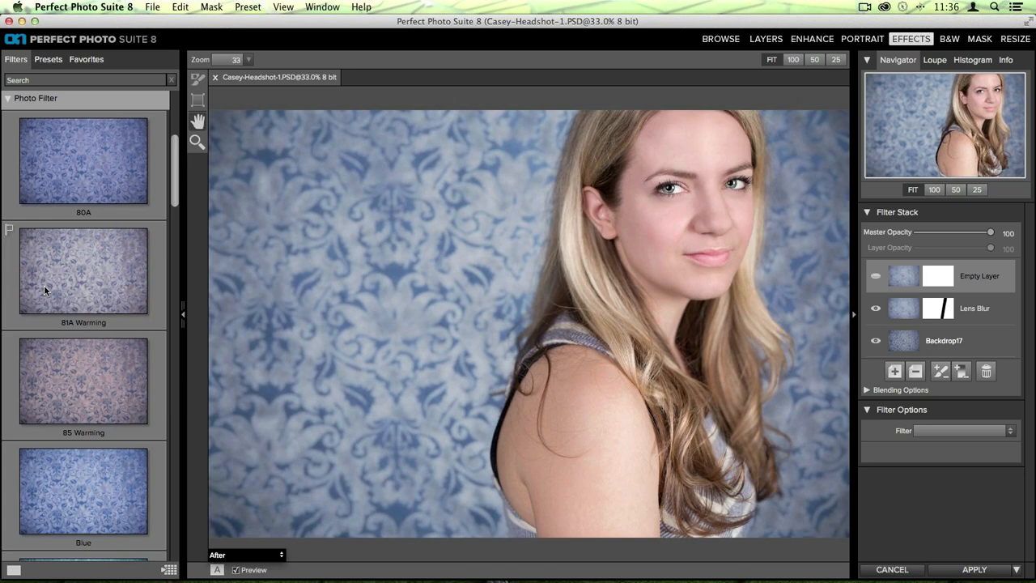
scroll(43, 285, "up", 1)
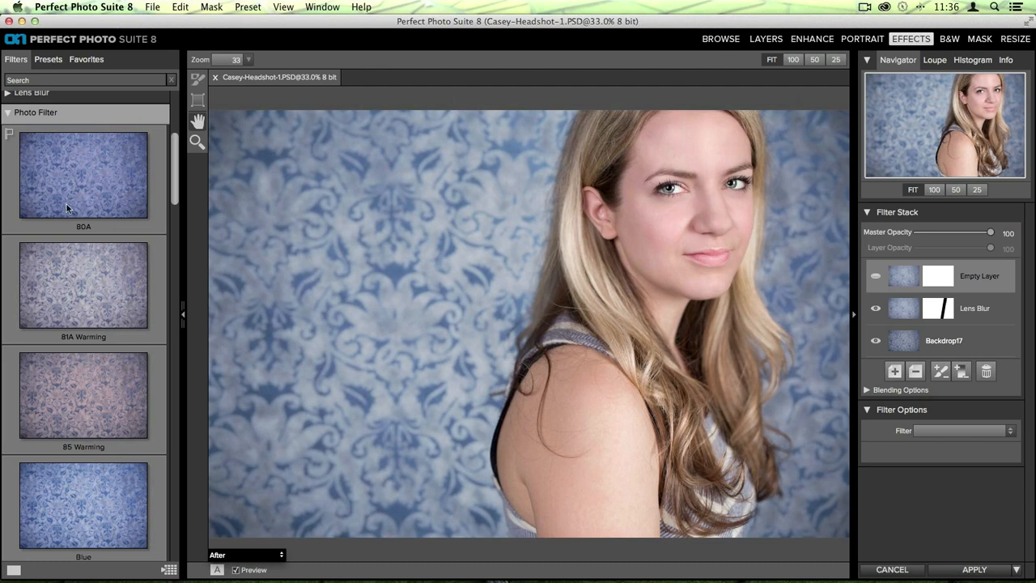
scroll(78, 200, "down", 4)
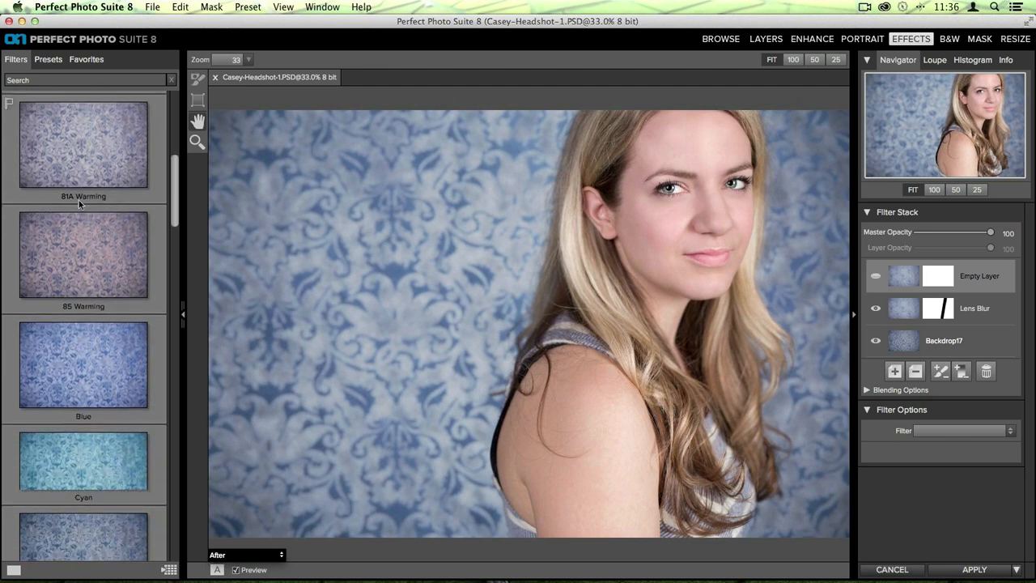
scroll(79, 200, "down", 6)
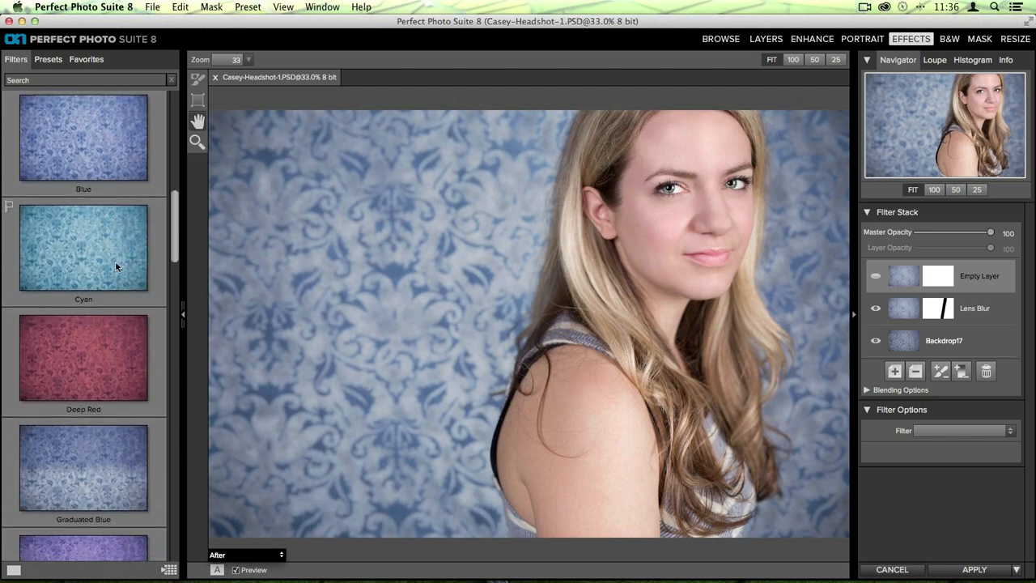
scroll(112, 347, "down", 12)
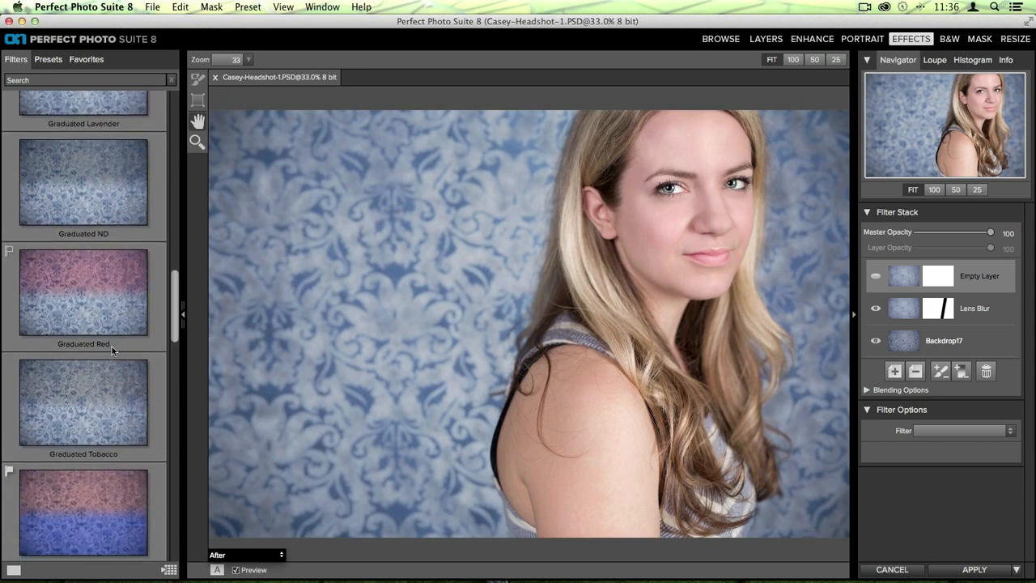
scroll(111, 347, "down", 15)
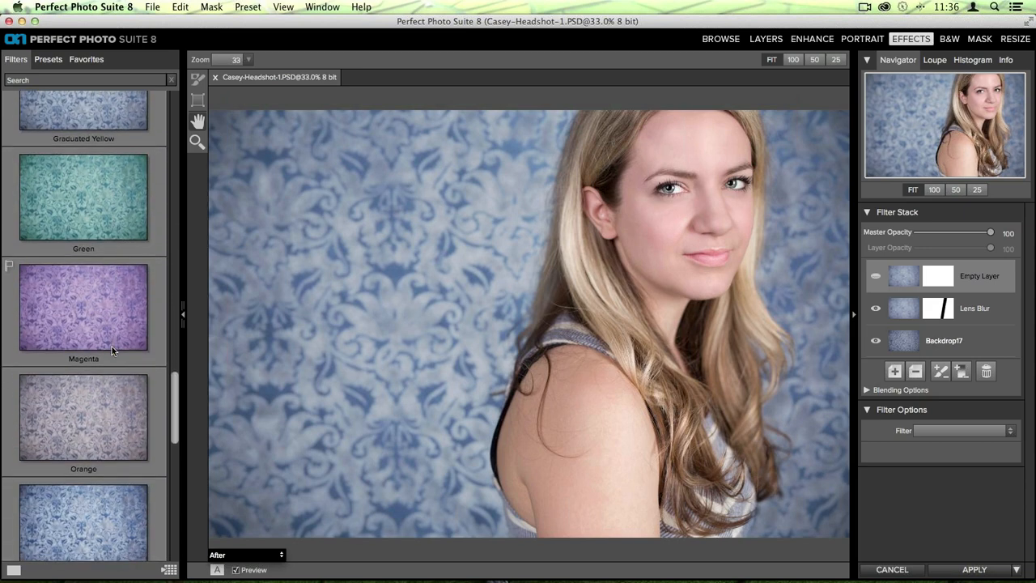
scroll(111, 346, "down", 5)
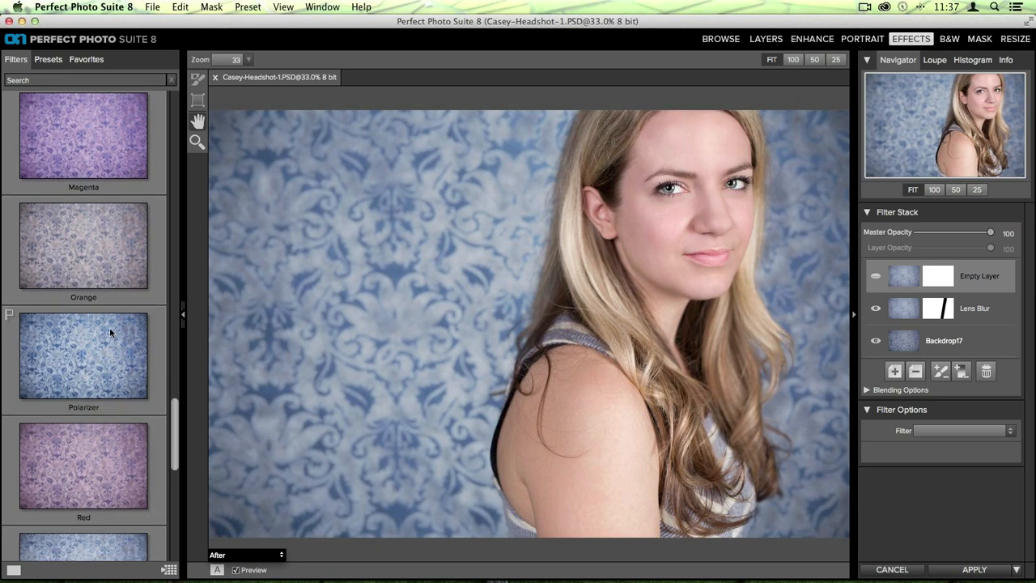
scroll(110, 326, "down", 1)
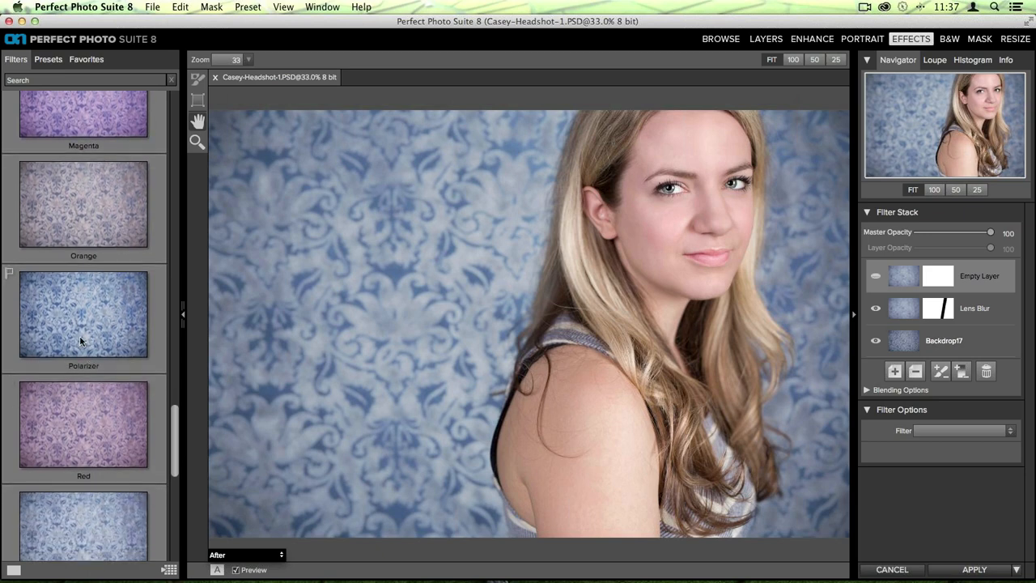
scroll(80, 340, "down", 12)
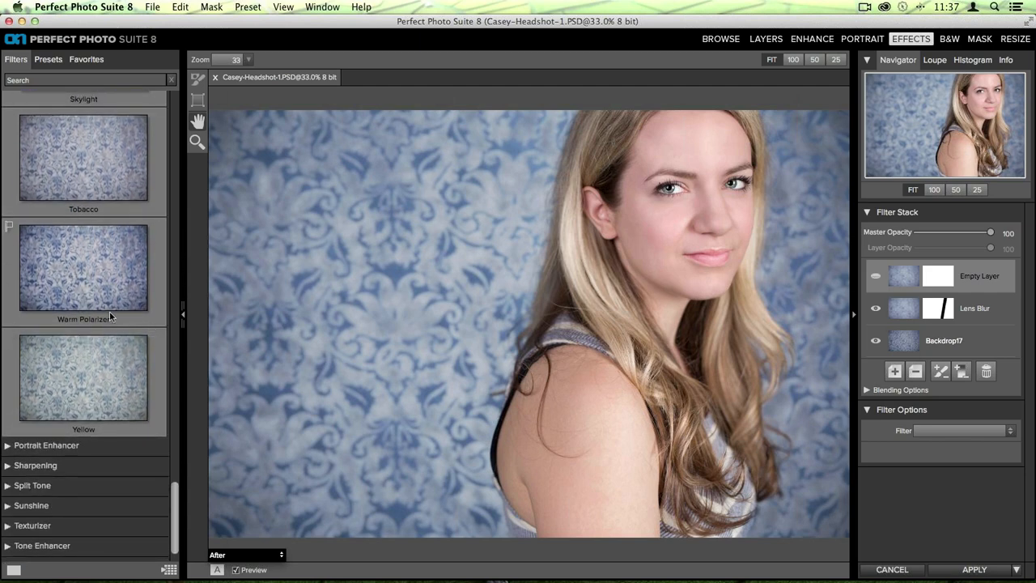
left_click(91, 370)
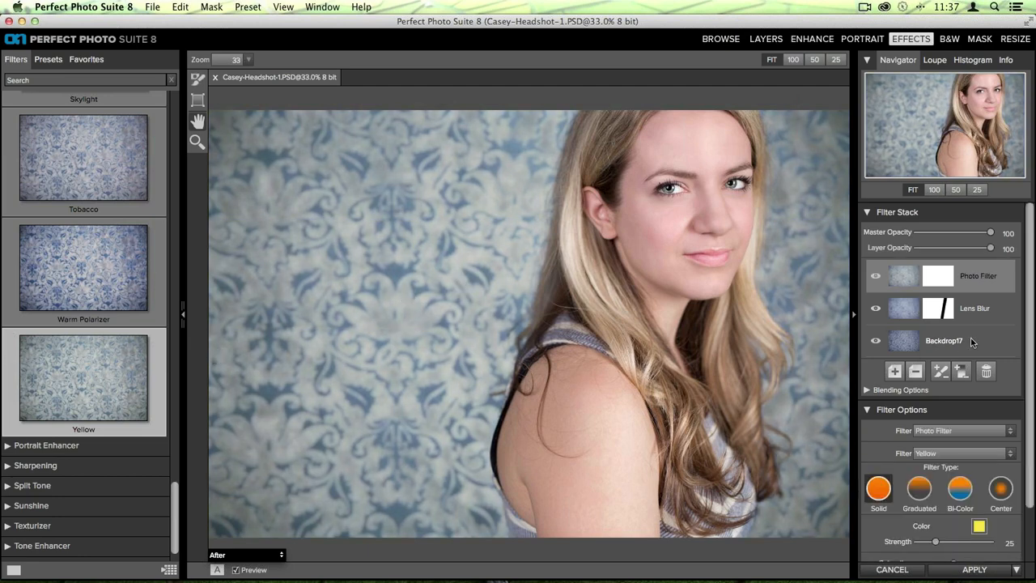
Apply the filter stack to the backdrop and toggle the Perfect Effects layer's visibility to compare the result
scroll(948, 348, "down", 3)
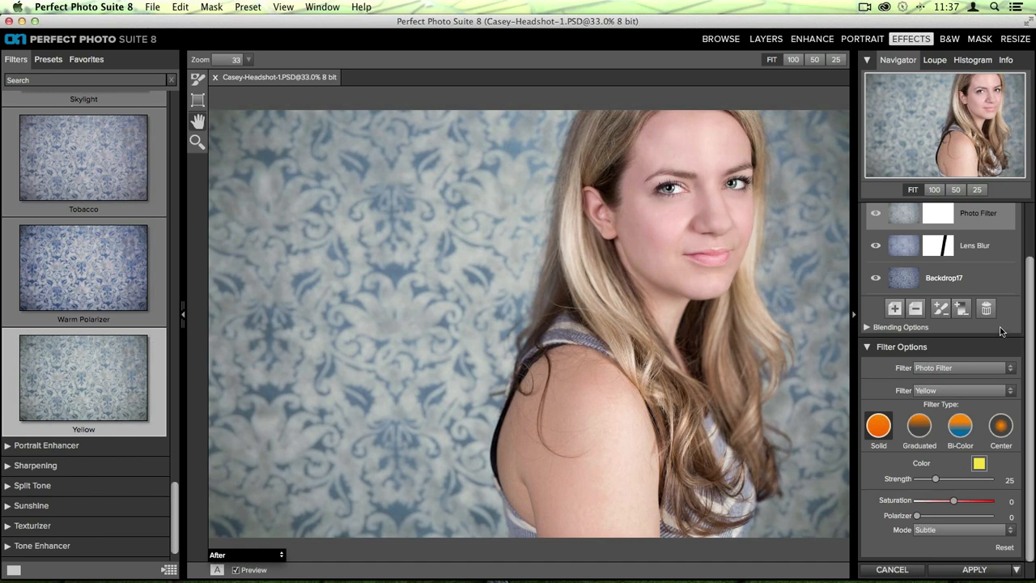
scroll(945, 395, "up", 1)
scroll(945, 393, "up", 3)
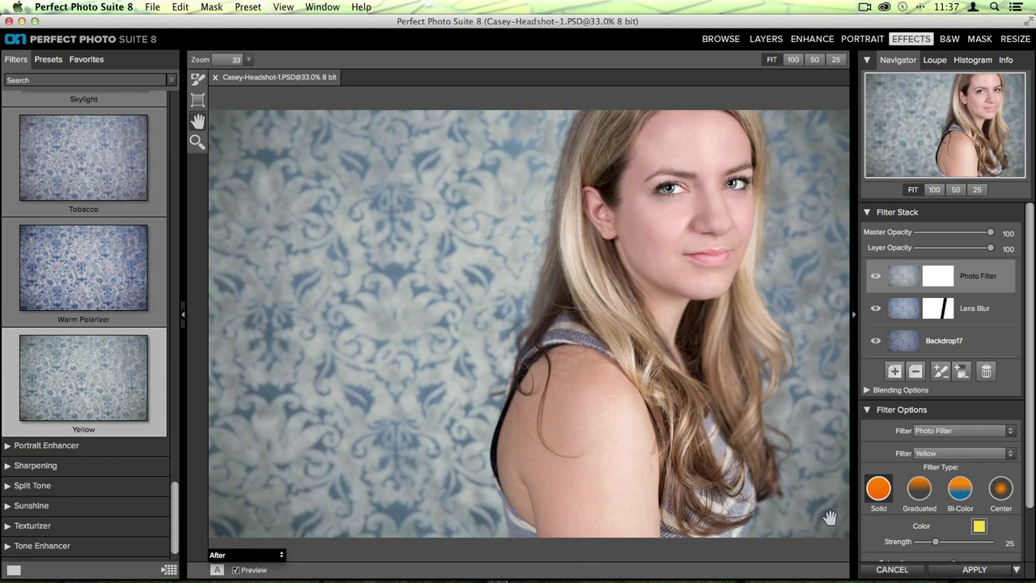
left_click(974, 572)
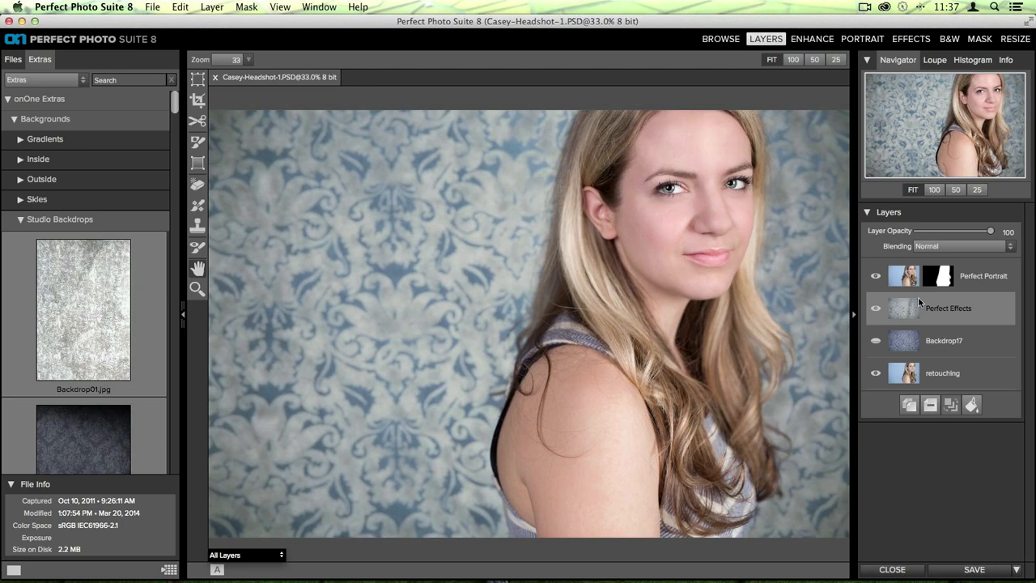
left_click(875, 310)
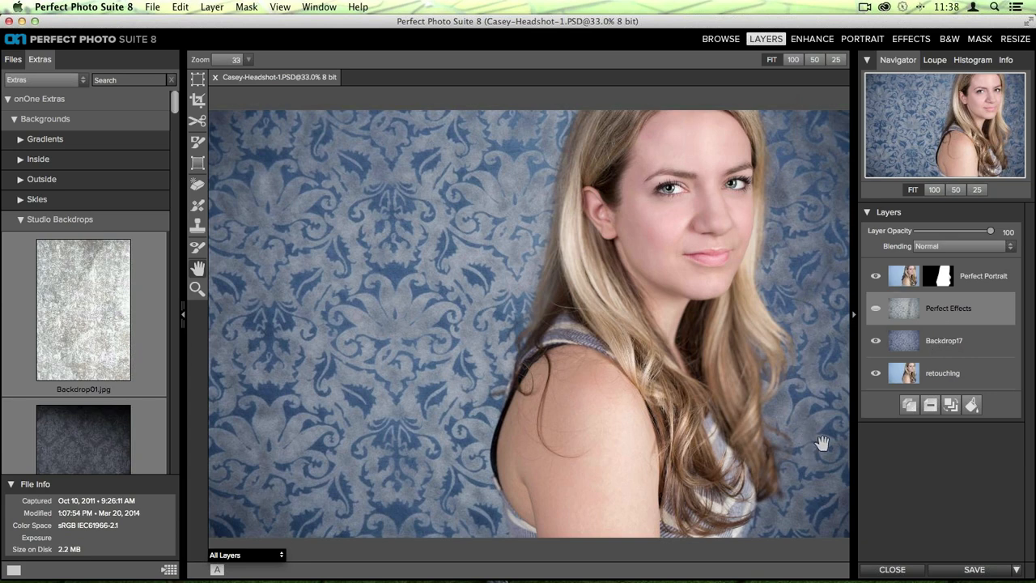
left_click(874, 308)
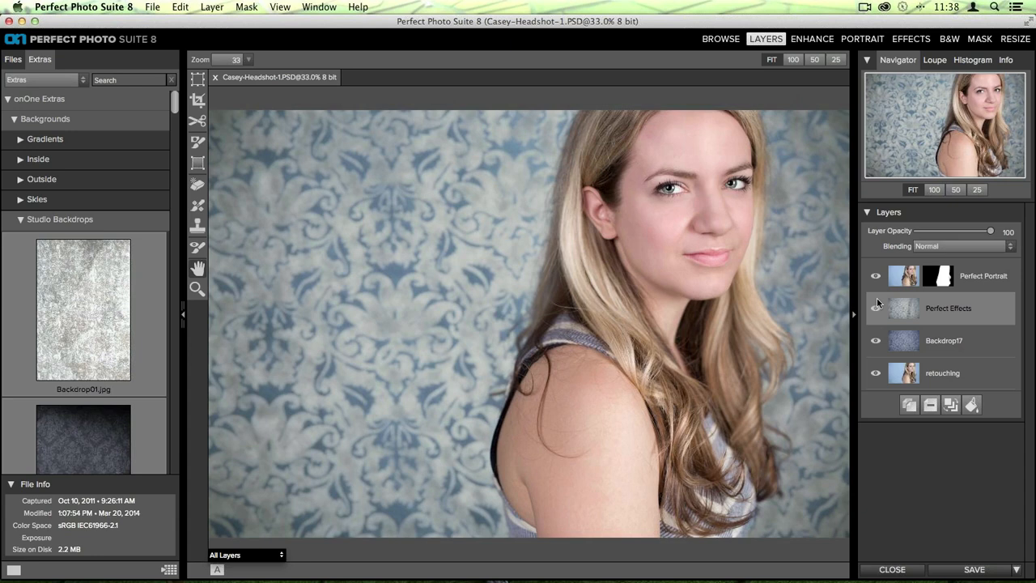
Create a new stamped layer above the Perfect Portrait layer
left_click(902, 283)
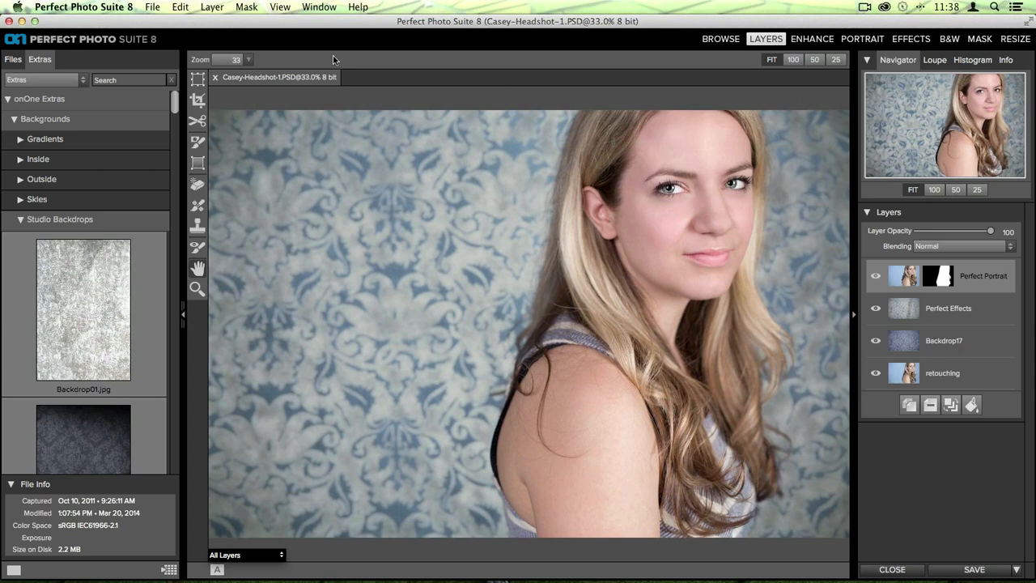
left_click(208, 8)
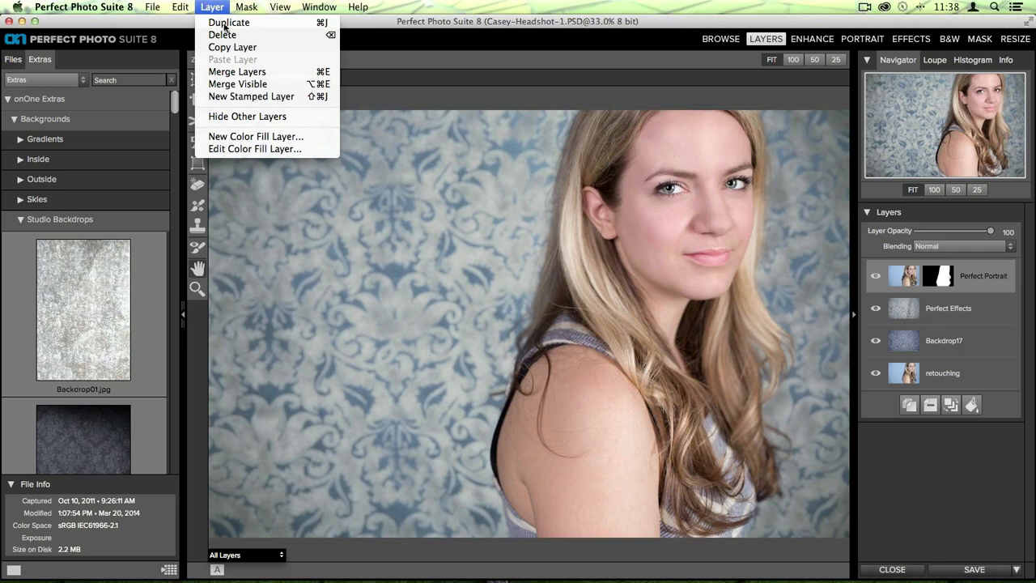
left_click(293, 98)
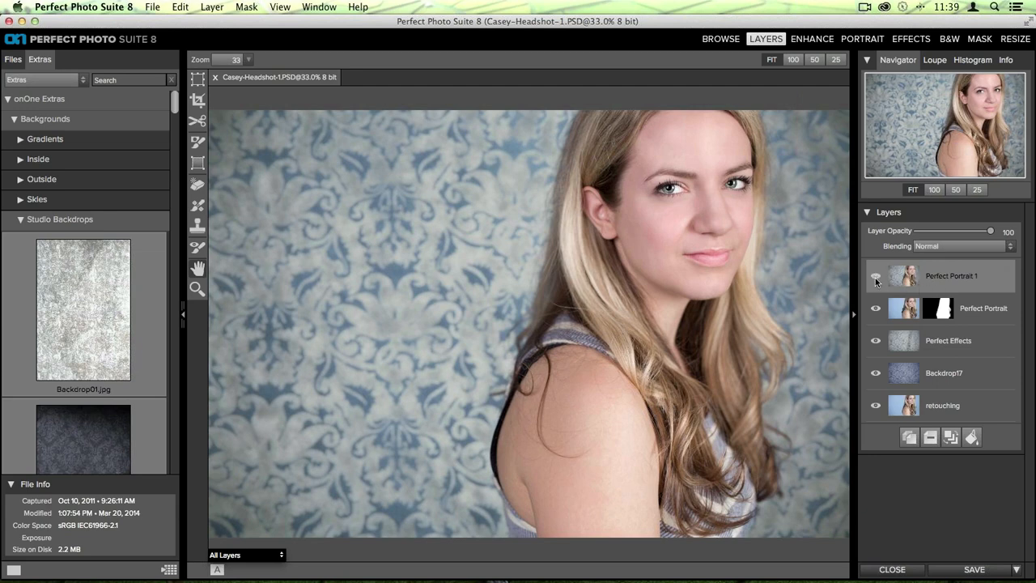
Show the stamped Perfect Portrait 1 layer again and open it in the Effects module
left_click(875, 278)
left_click(913, 39)
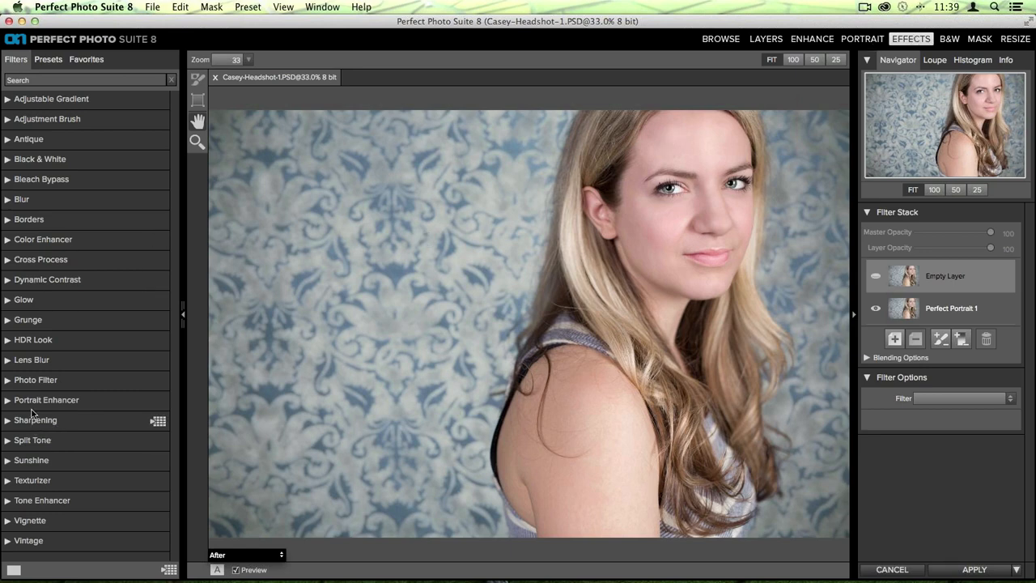
Try the 80A Photo Filter preset on the composite and remove it from the filter stack
left_click(40, 380)
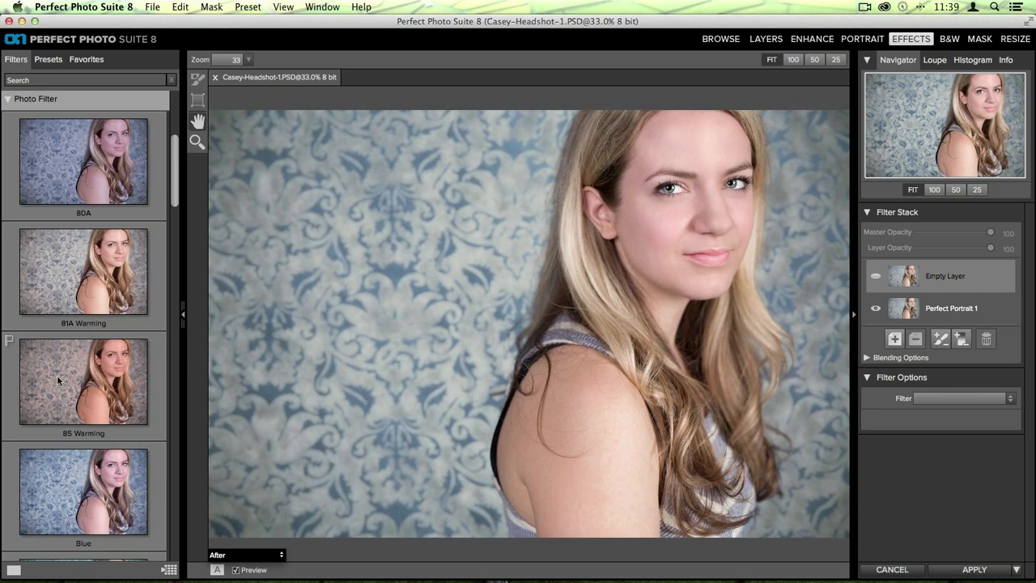
left_click(111, 181)
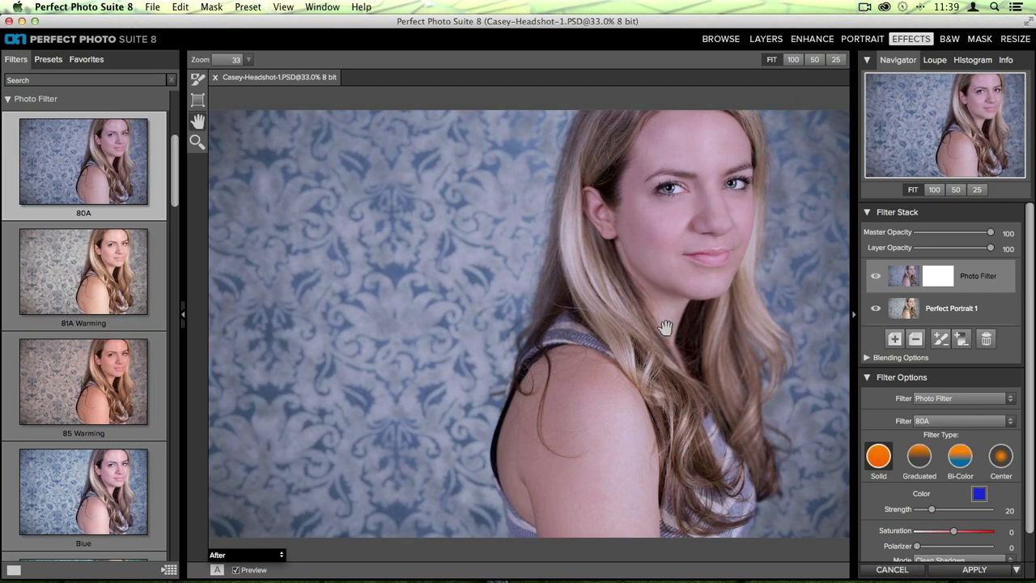
left_click(916, 340)
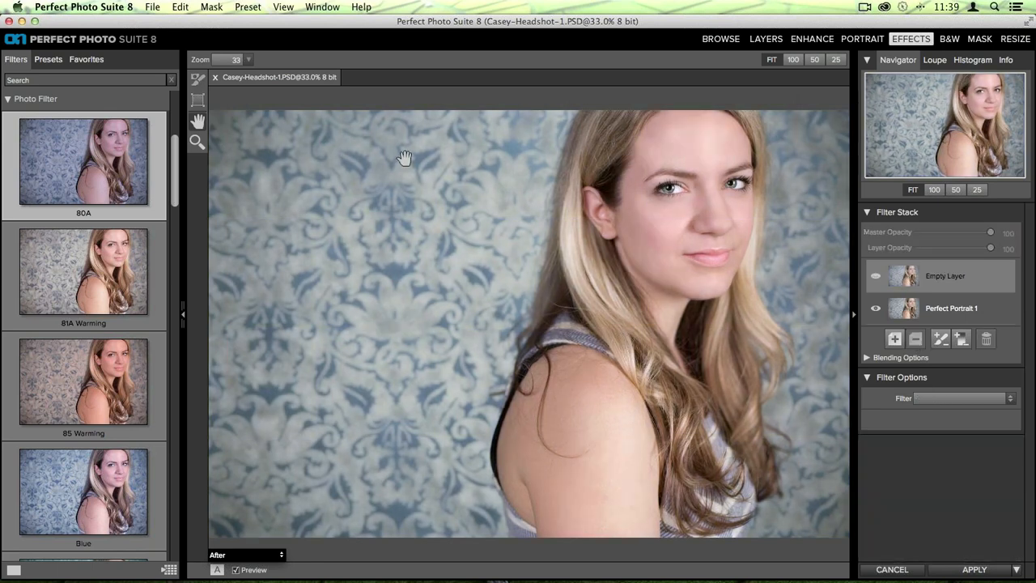
left_click(35, 98)
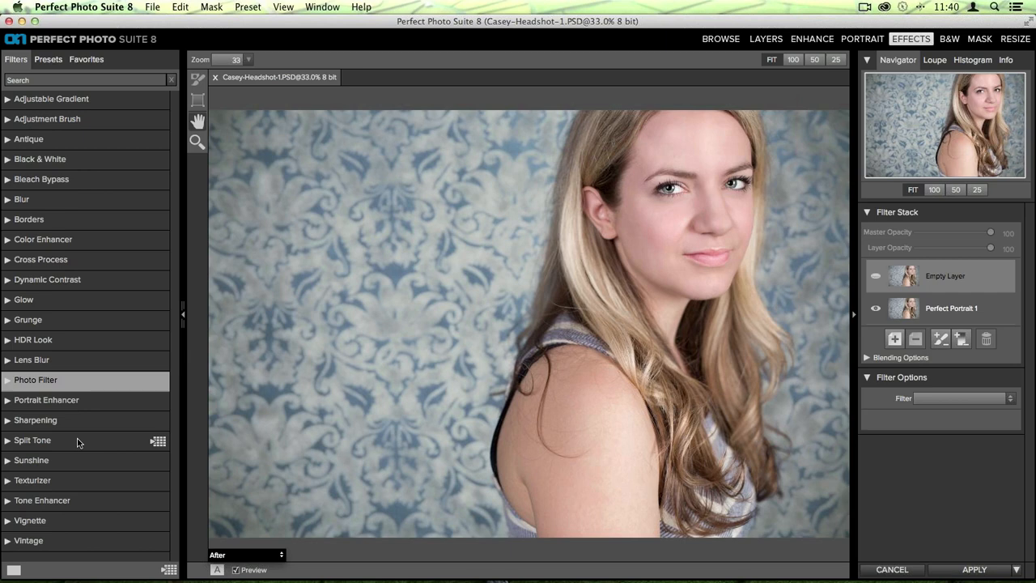
Browse the Vintage filter presets and use Cool for the empty filter layer
left_click(29, 543)
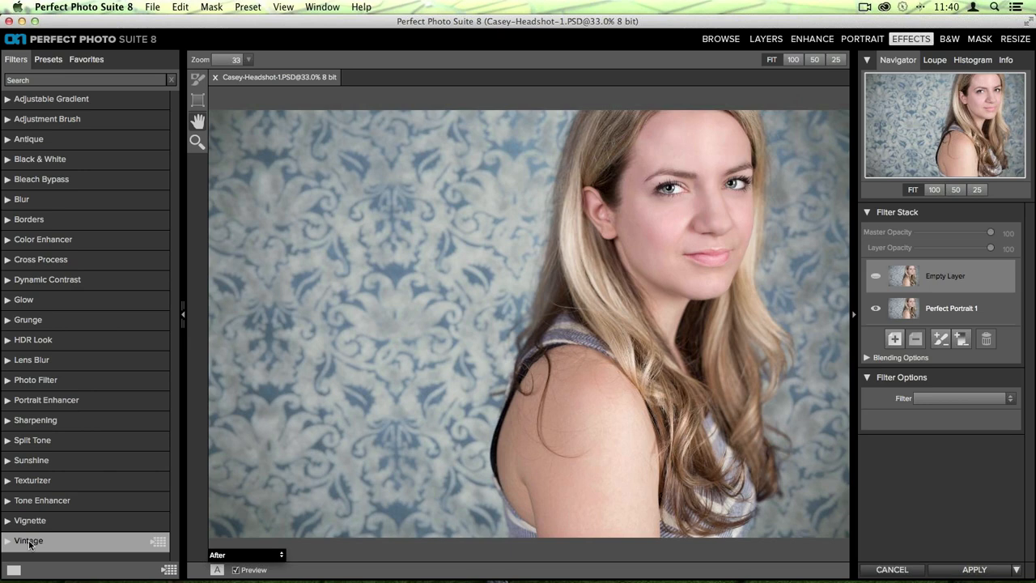
left_click(29, 542)
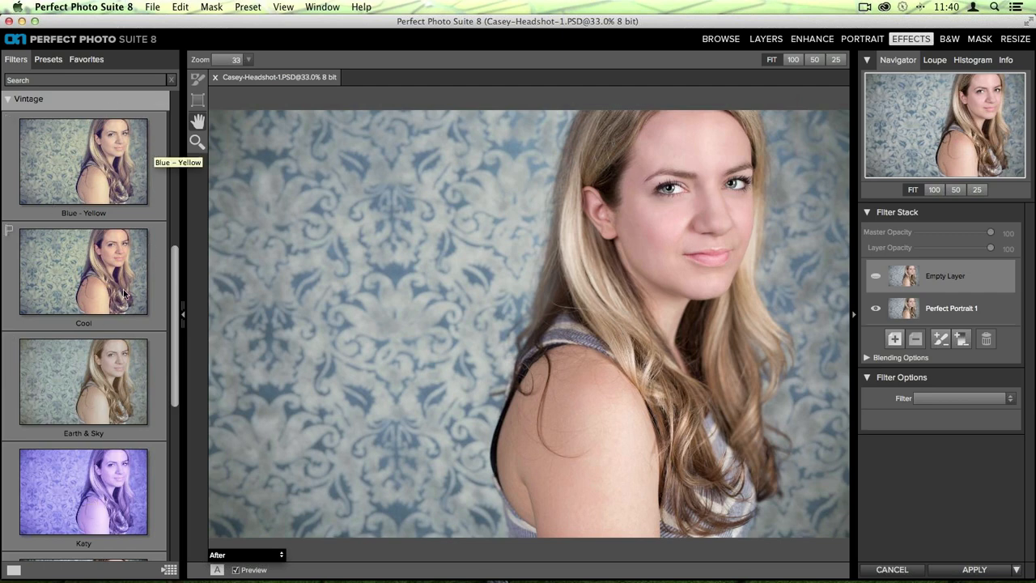
scroll(64, 261, "down", 1)
scroll(63, 260, "down", 8)
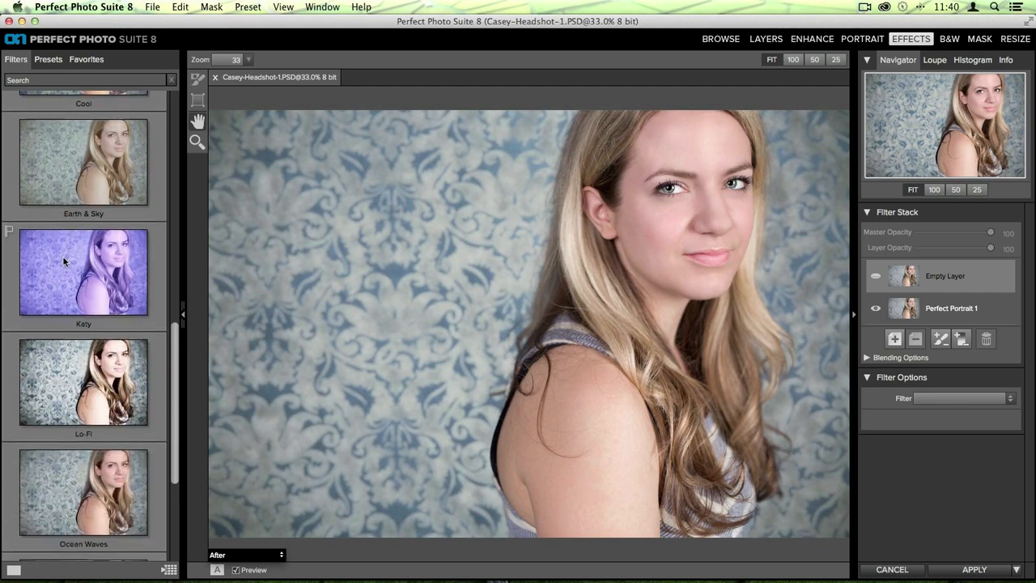
scroll(63, 260, "down", 1)
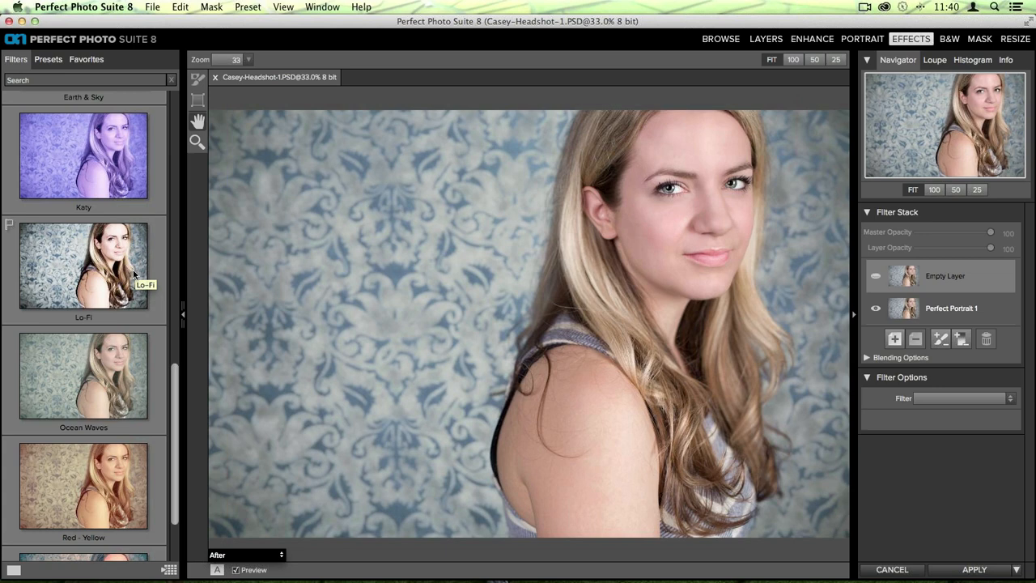
scroll(134, 275, "down", 3)
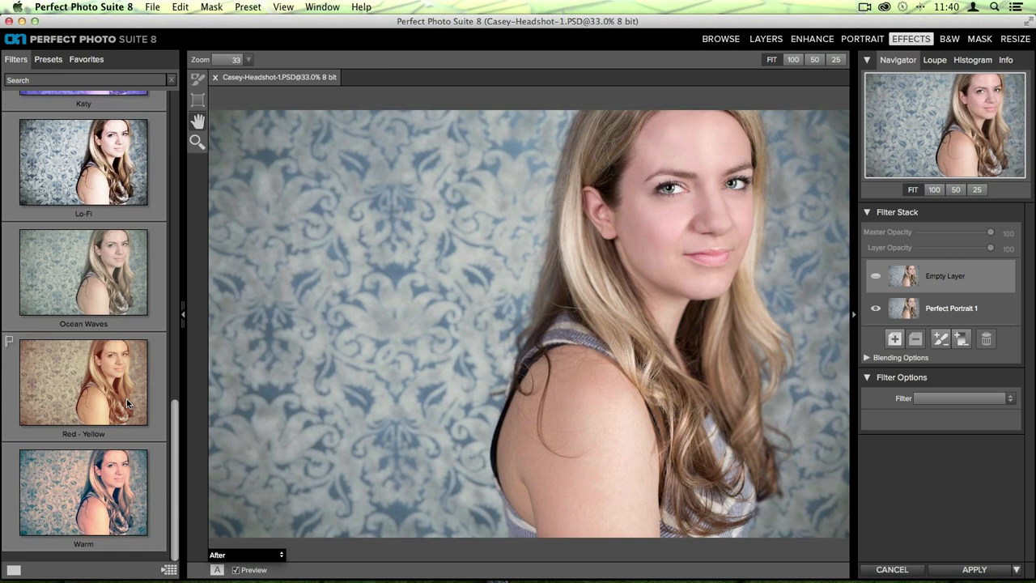
scroll(126, 398, "up", 10)
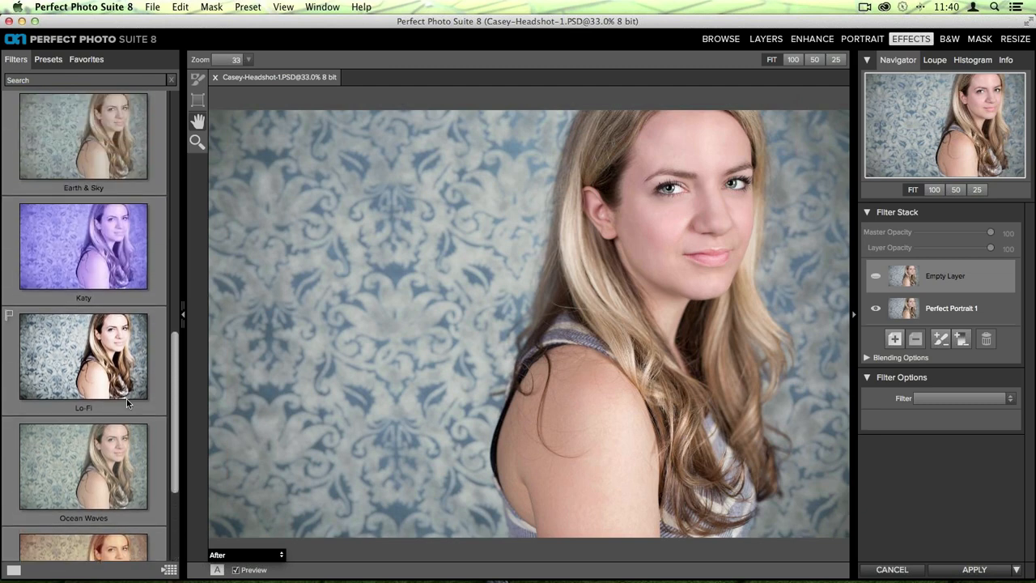
scroll(127, 402, "up", 2)
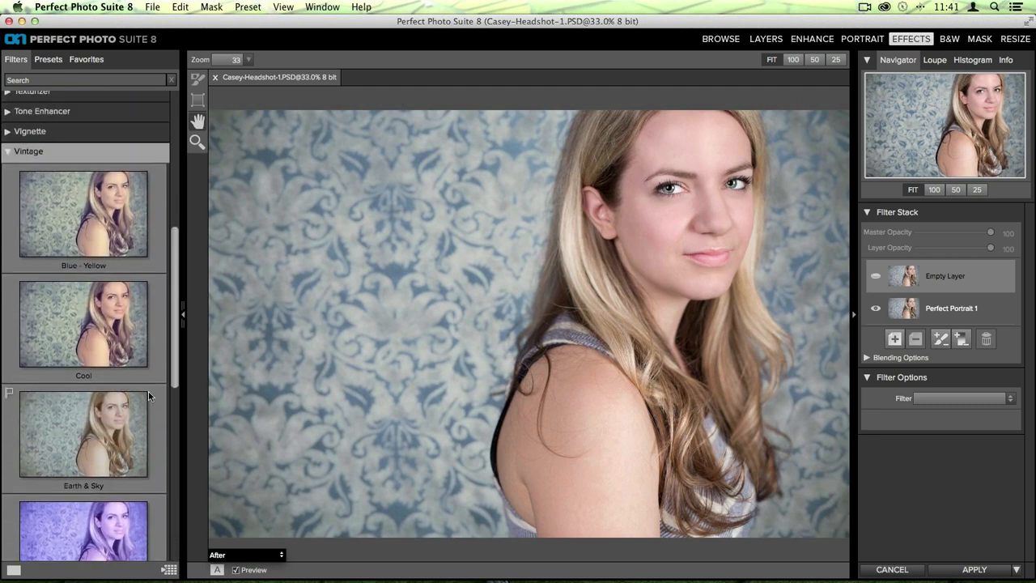
left_click(84, 323)
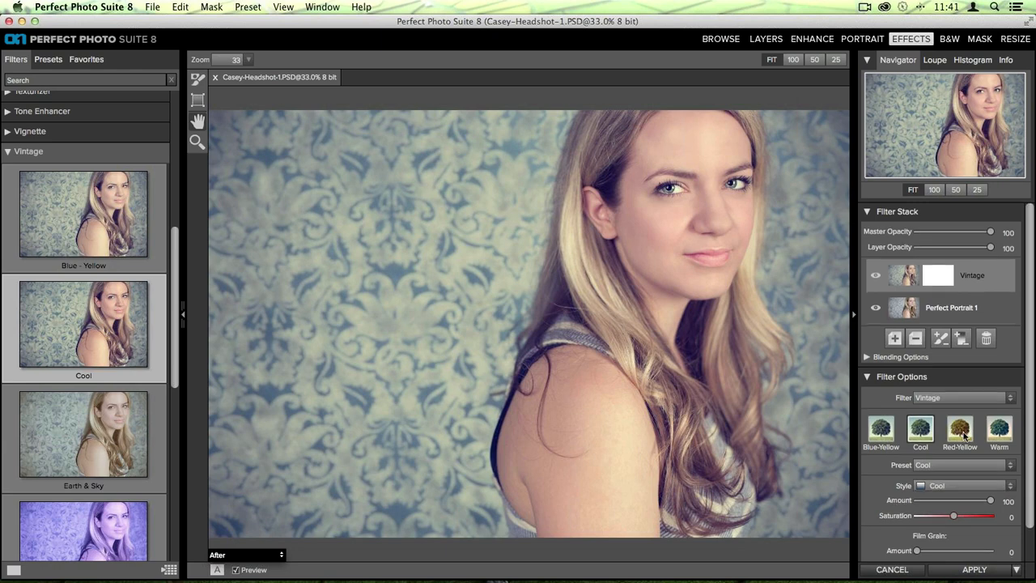
Preview the Vintage filter's styles, keep Cool with the amount at 100, and set its saturation to 9
scroll(963, 433, "down", 2)
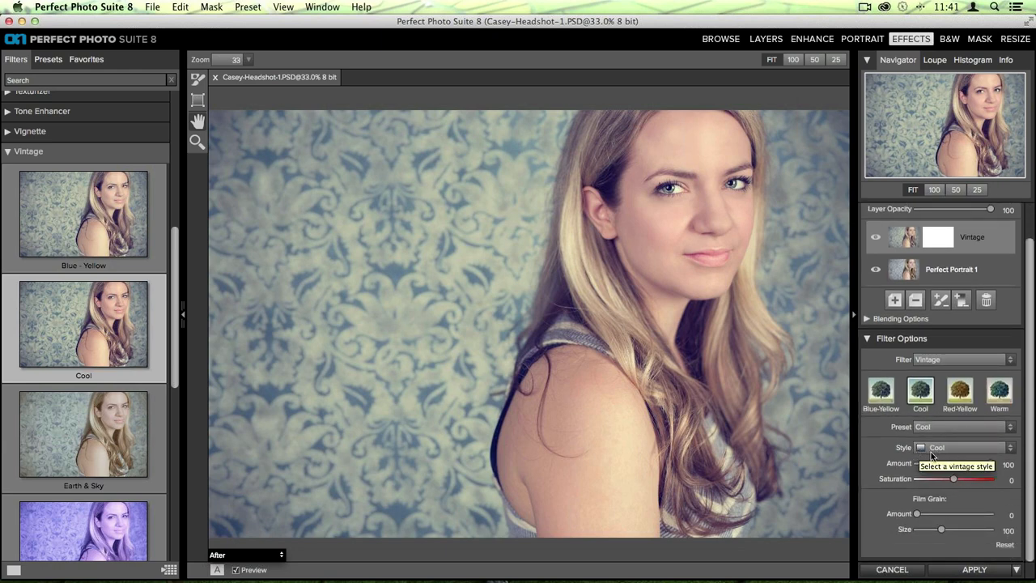
left_click(931, 451)
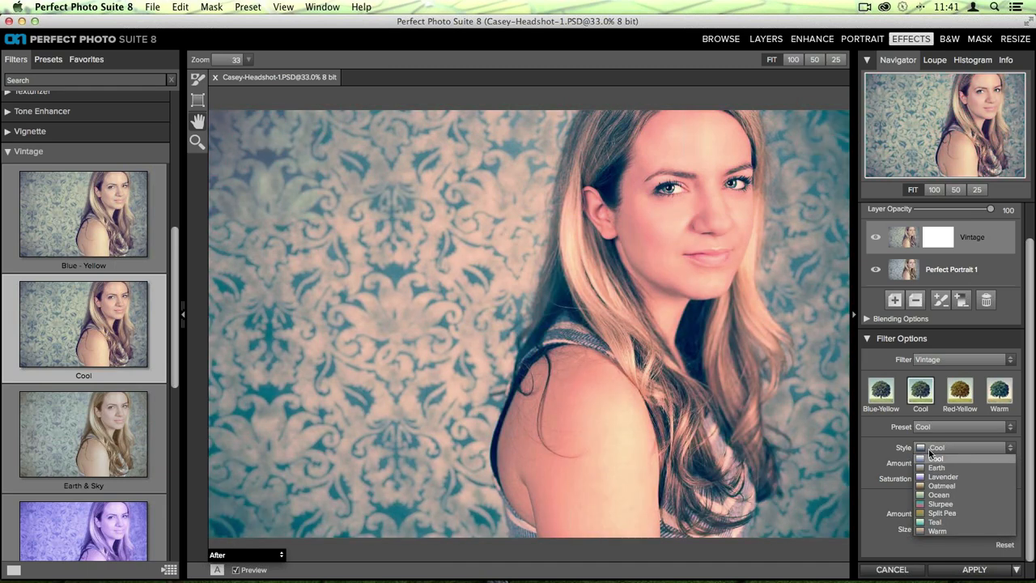
left_click(929, 453)
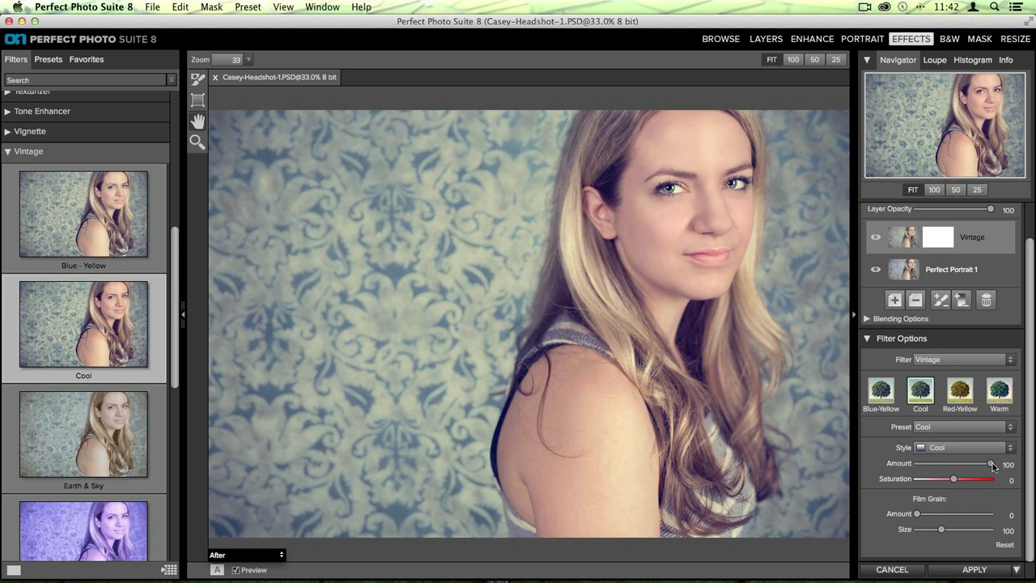
mouse_move(992, 463)
left_mouse_down()
mouse_move(913, 465)
mouse_move(990, 465)
left_mouse_up()
left_click(955, 479)
left_click_drag(953, 481, 878, 471)
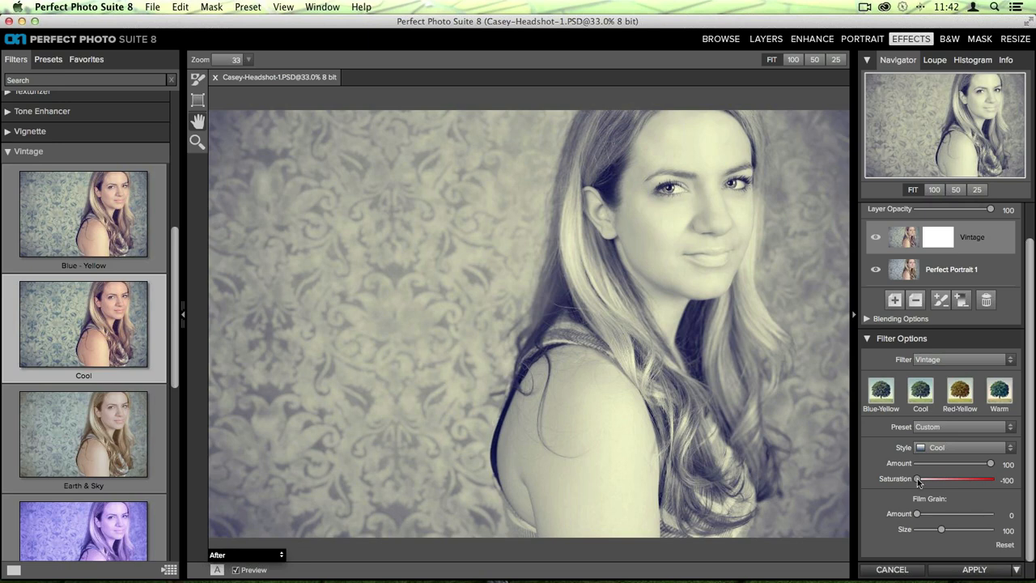
left_click_drag(917, 478, 956, 482)
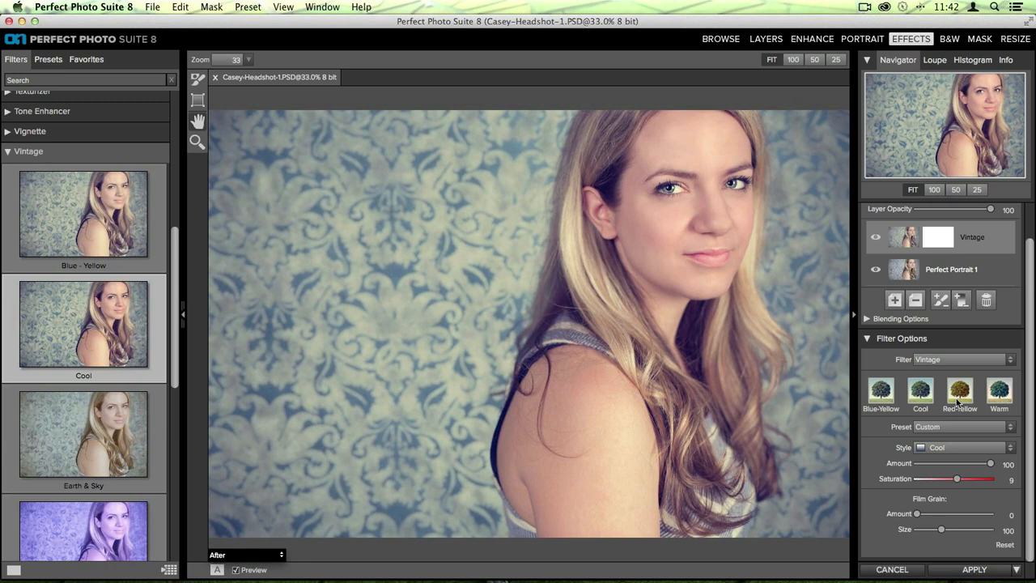
Add an Adjustment Brush filter layer above Vintage with the Lighten preset, test a stroke across the photo and undo it
left_click(890, 302)
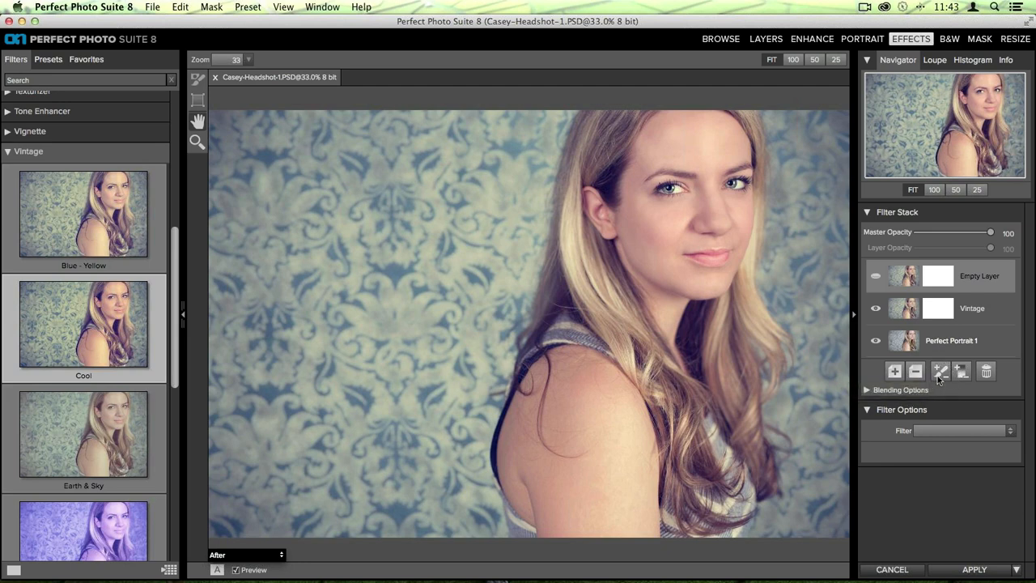
left_click(941, 371)
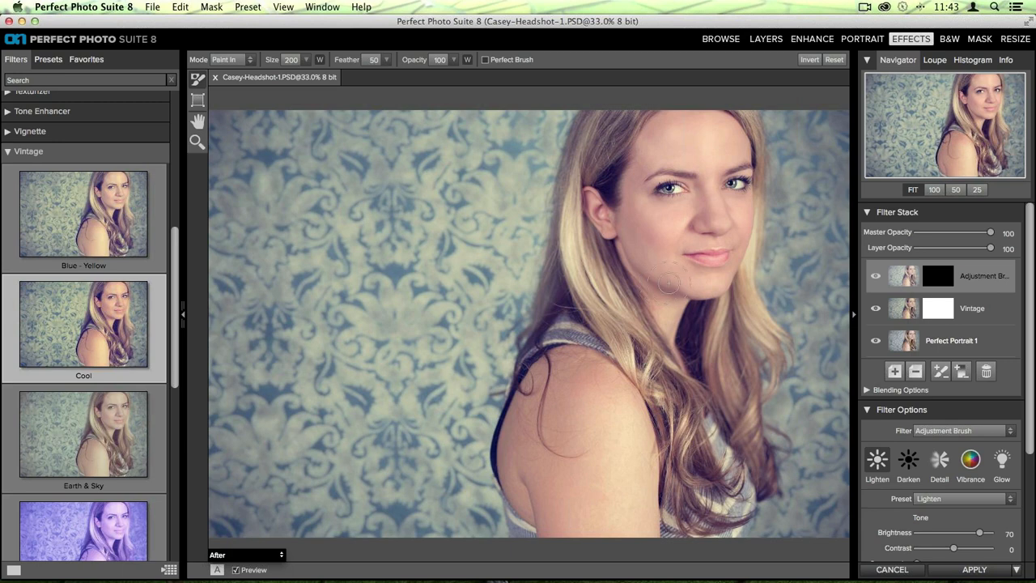
scroll(971, 400, "down", 3)
scroll(970, 397, "down", 3)
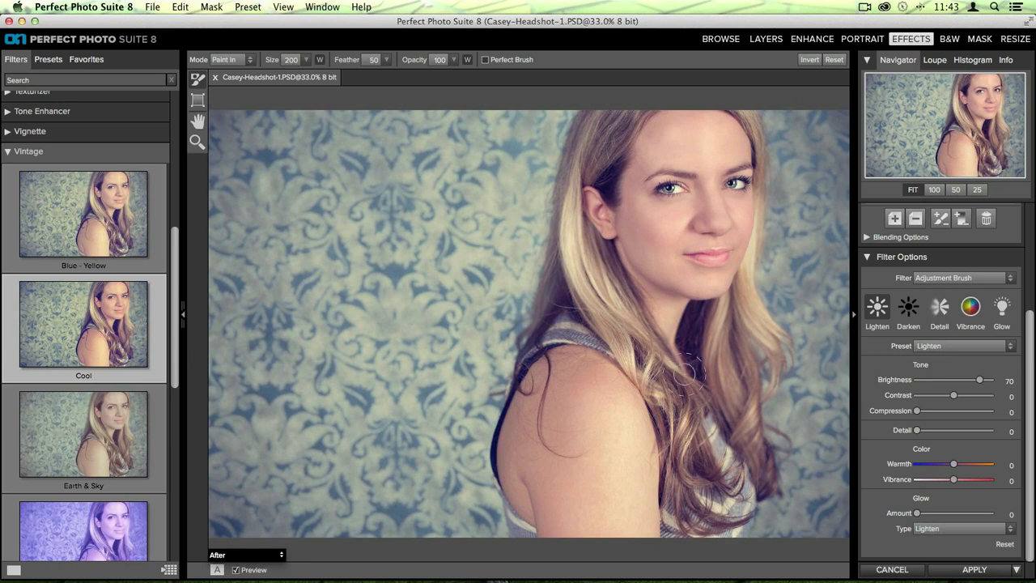
mouse_move(494, 111)
left_mouse_down()
mouse_move(554, 166)
mouse_move(698, 247)
mouse_move(846, 381)
left_mouse_up()
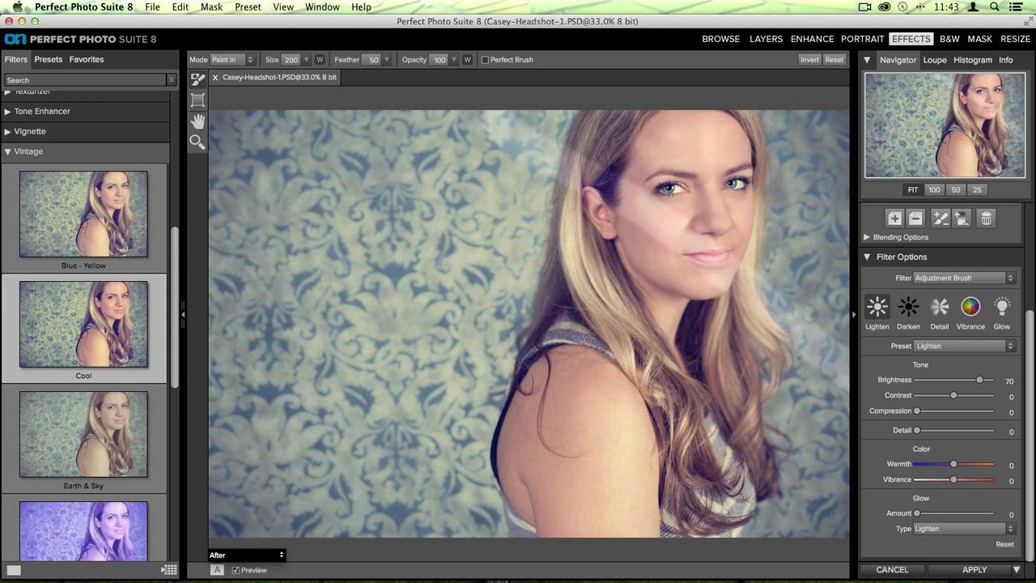
key("super+z")
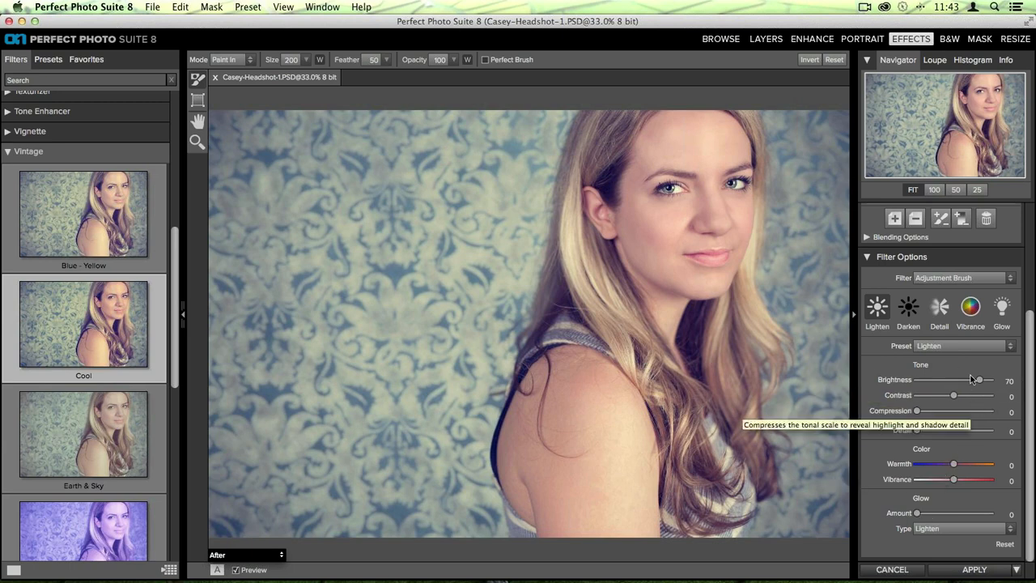
Set the lightening brightness to 32 and the brush to size 300, feather 100 and opacity 51
left_click_drag(978, 381, 966, 386)
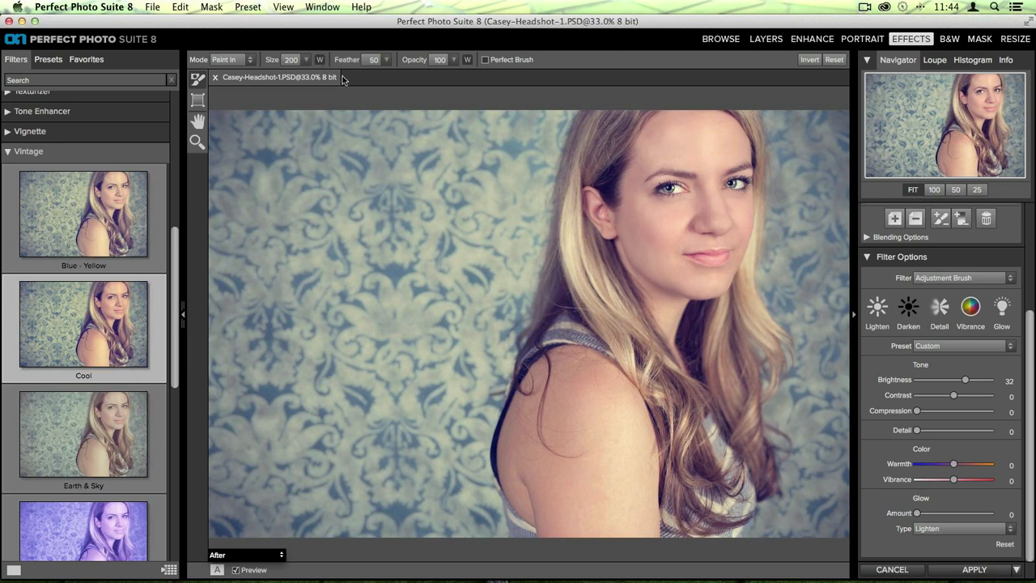
left_click_drag(340, 60, 353, 65)
key("bracketright")
left_click_drag(415, 65, 368, 63)
Brush the lightening onto the woman's face with the brush reduced to size 125, switching to Paint Out and back to Paint In
key("super+p")
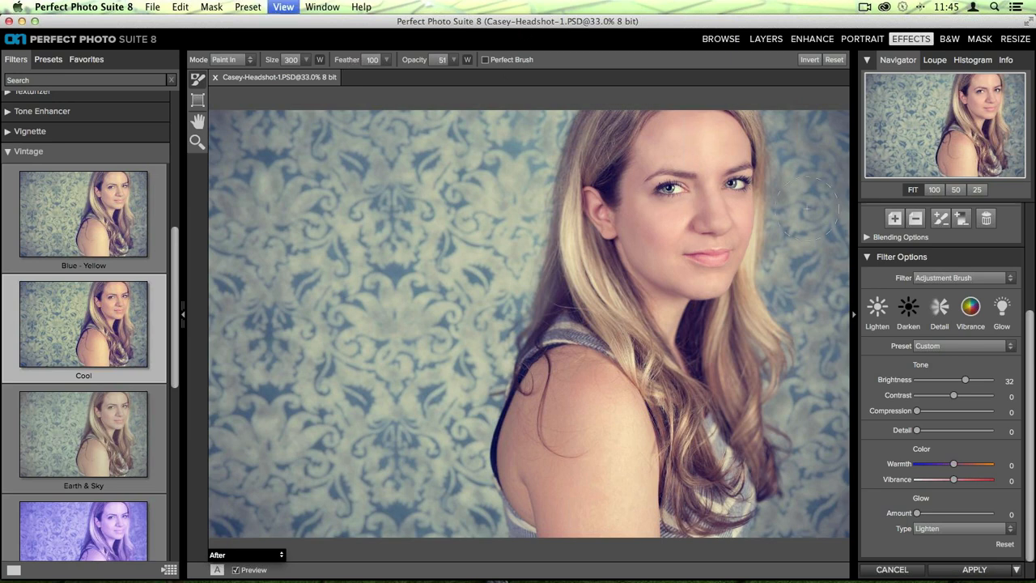
key("super+equal")
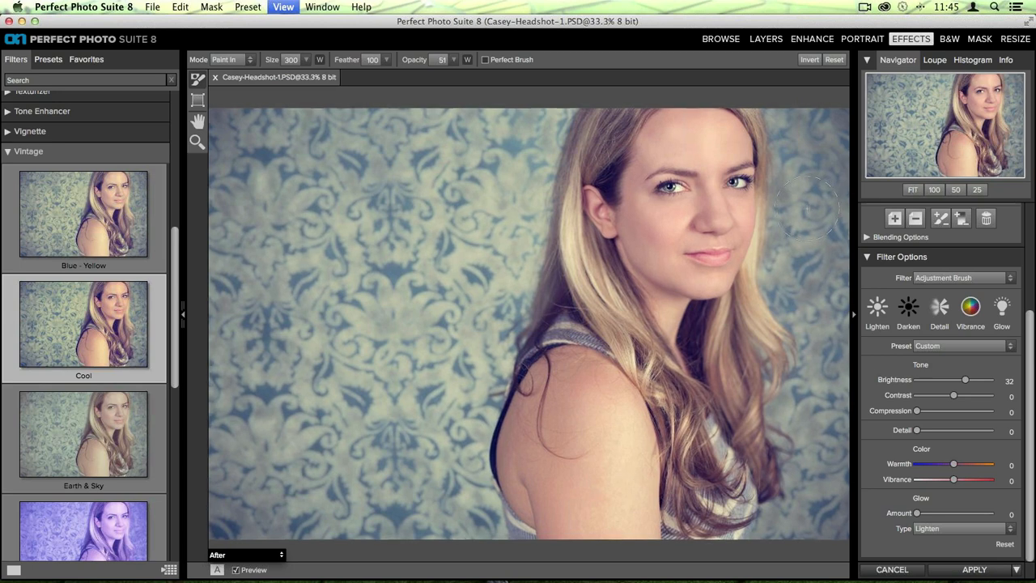
mouse_move(761, 306)
left_mouse_down()
mouse_move(712, 300)
mouse_move(596, 462)
left_mouse_up()
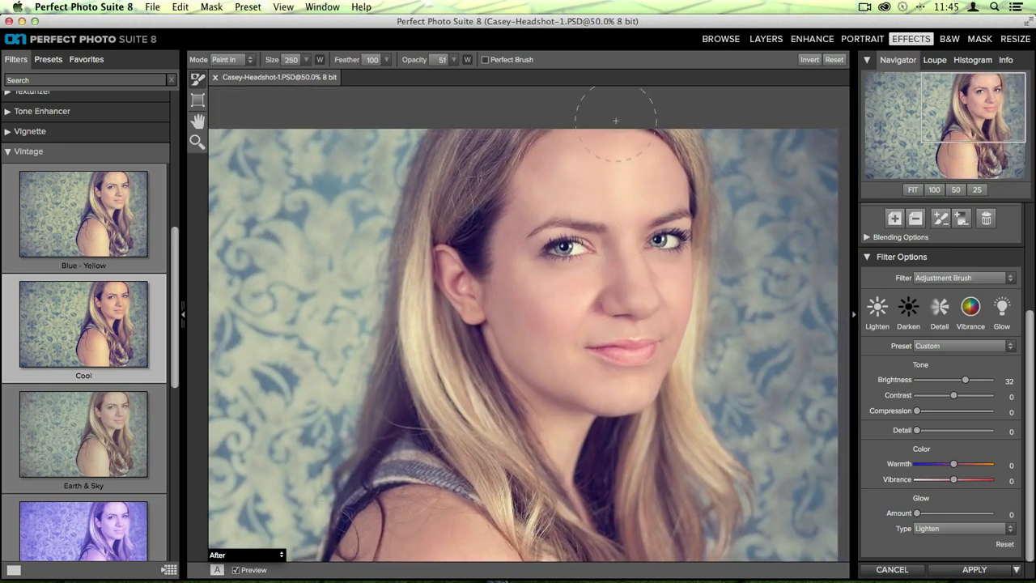
key("bracketright")
key("bracketleft")
key("bracketleft")
key("bracketleft")
left_click(250, 62)
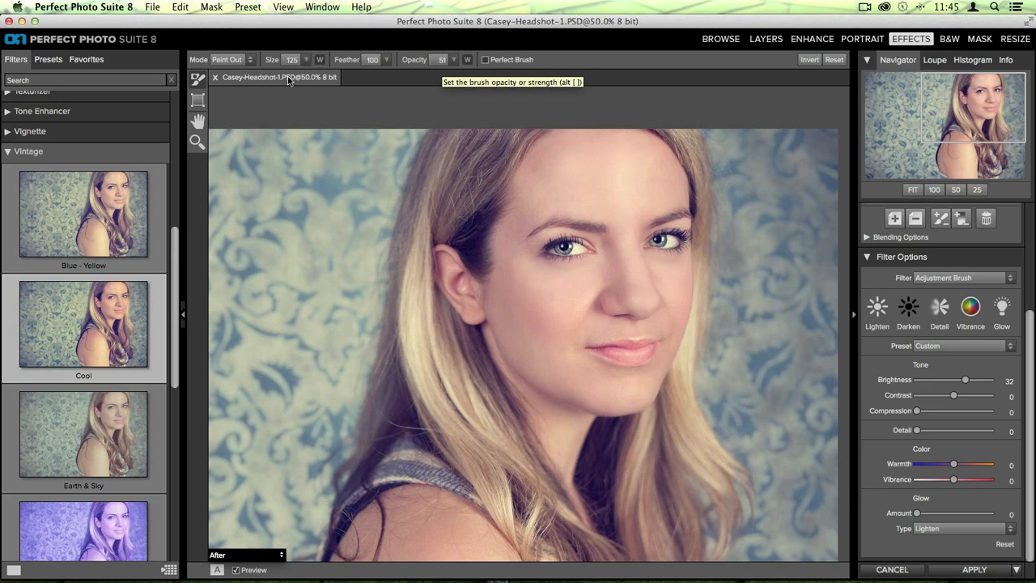
key("x")
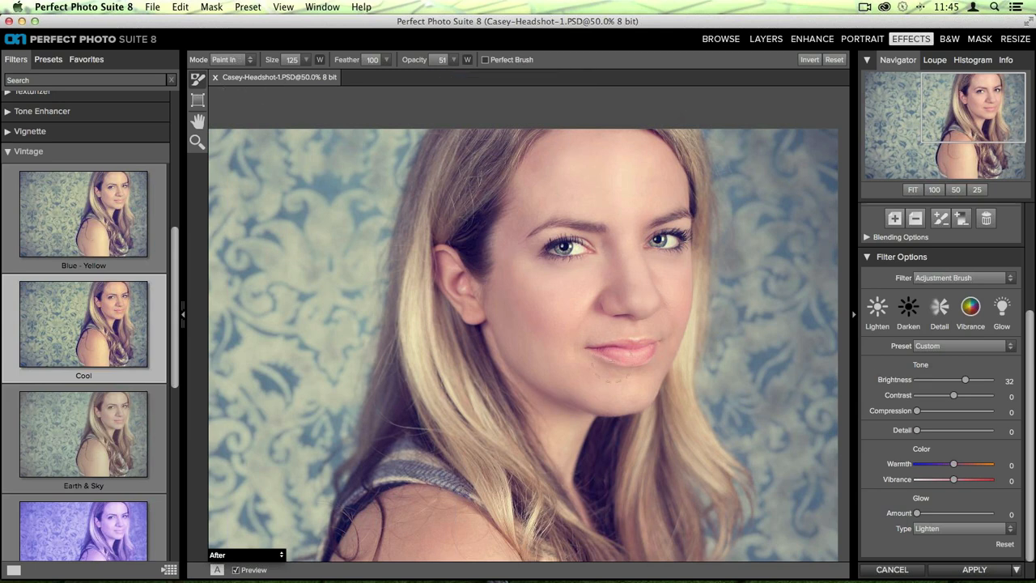
Lighten smaller areas of the face with the brush at size 100 and reduce the adjustment layer's opacity
key("bracketright")
key("bracketleft")
key("bracketleft")
key("bracketleft")
key("bracketleft")
scroll(991, 352, "up", 5)
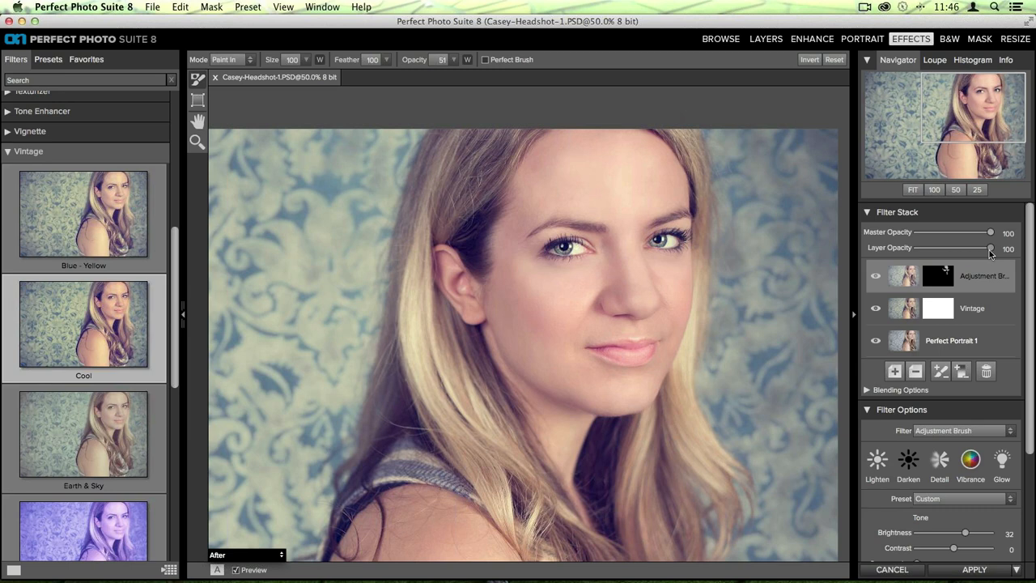
mouse_move(990, 251)
left_mouse_down()
mouse_move(915, 251)
mouse_move(1028, 257)
mouse_move(969, 251)
left_mouse_up()
Add a second Adjustment Brush filter layer with the Darken preset and set its brightness to -44
left_click(897, 371)
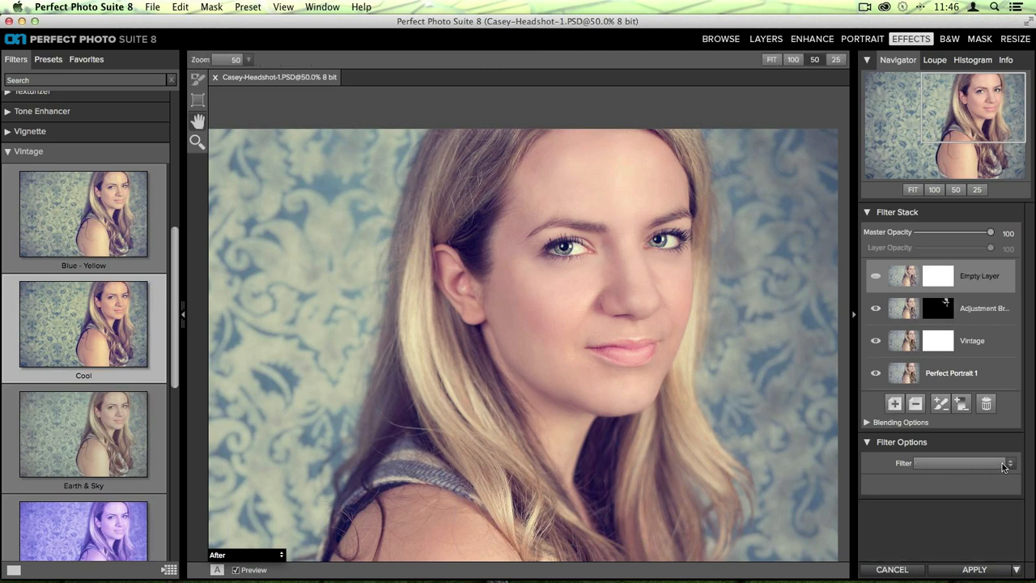
left_click(941, 403)
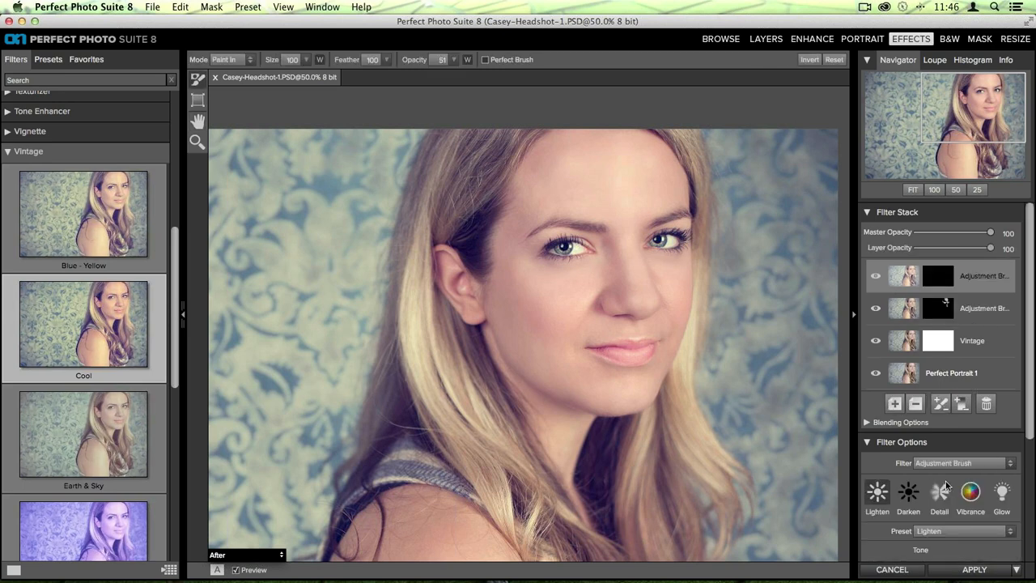
scroll(910, 496, "down", 2)
scroll(910, 497, "down", 4)
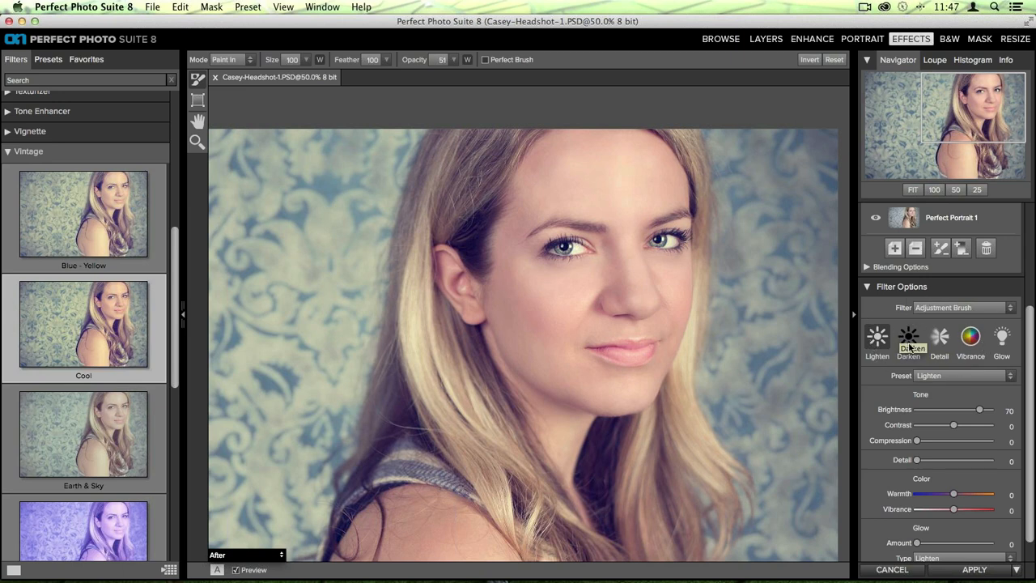
left_click(907, 344)
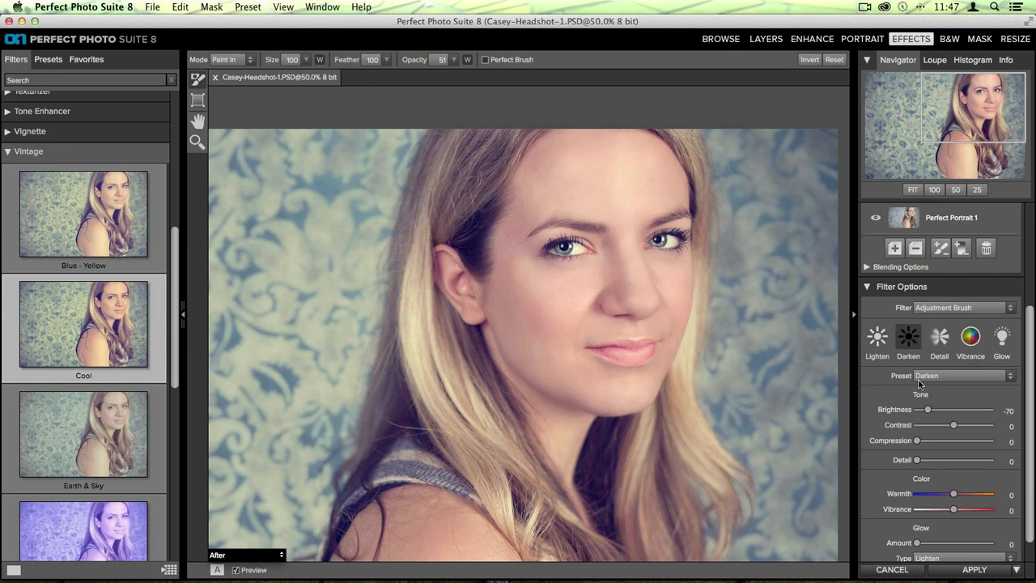
left_click_drag(930, 409, 939, 415)
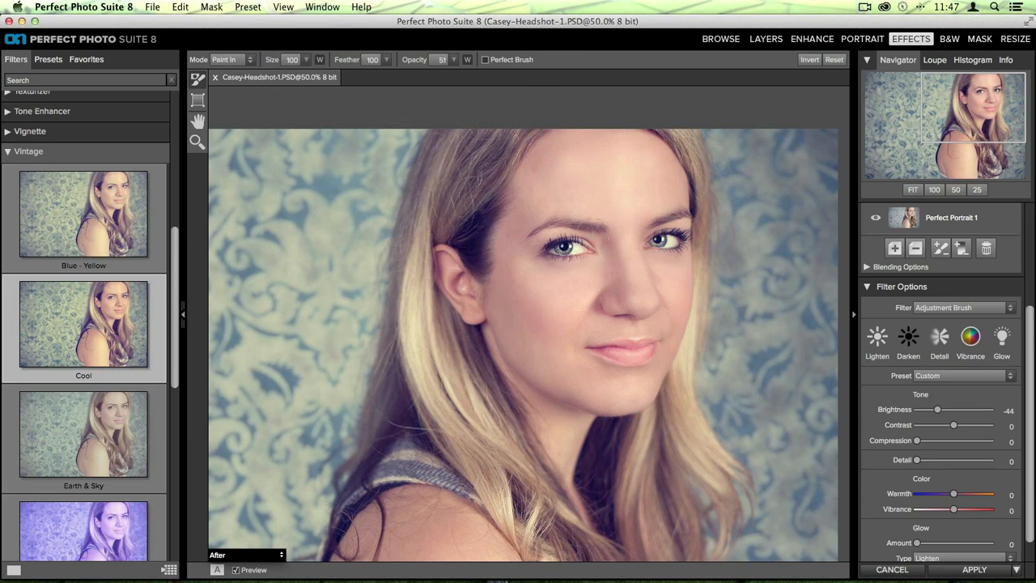
Brush the darkening onto shadow areas of the portrait, varying the brush size and finishing at size 80
key("bracketleft")
key("bracketleft")
key("bracketleft")
key("bracketleft")
key("bracketright")
key("bracketright")
key("bracketright")
key("bracketright")
key("bracketright")
key("bracketright")
key("bracketright")
key("bracketright")
key("bracketright")
key("bracketright")
key("bracketright")
key("bracketleft")
key("bracketleft")
key("bracketleft")
key("bracketleft")
key("bracketleft")
key("super+0")
key("super+0")
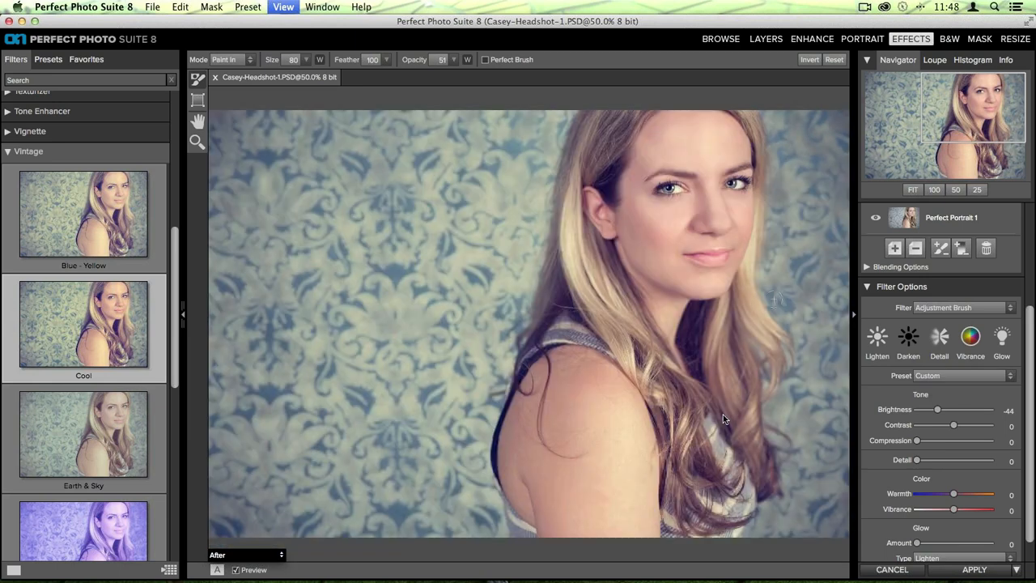
Review the filter stack and compare the portrait with the effects preview off and on
scroll(959, 298, "up", 4)
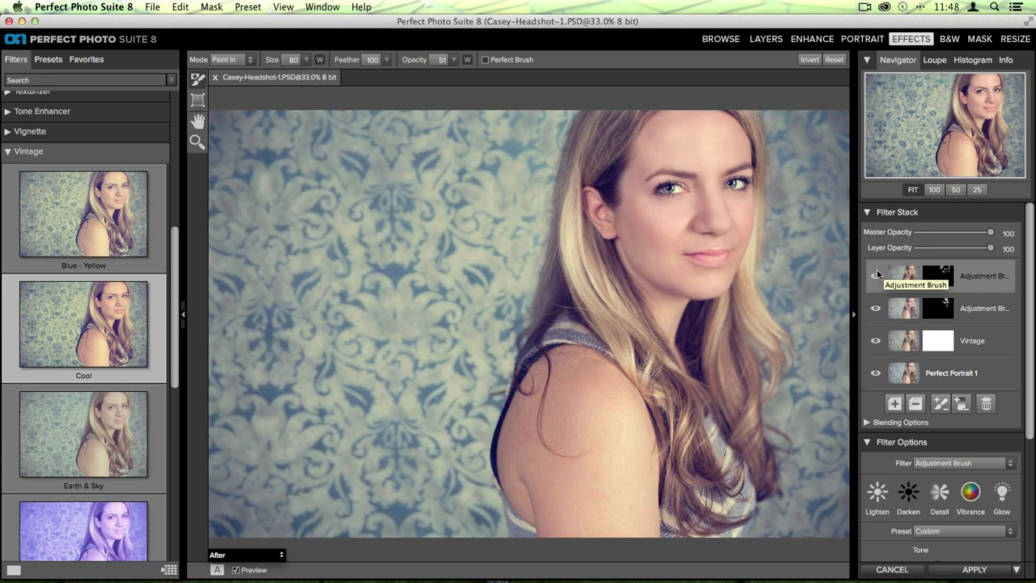
left_click_drag(877, 274, 880, 279)
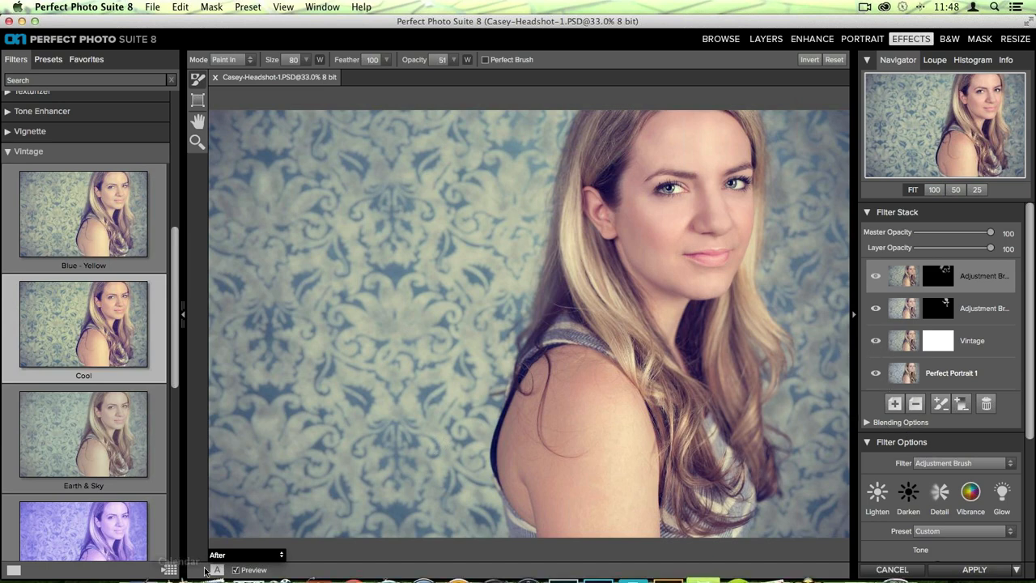
left_click(235, 570)
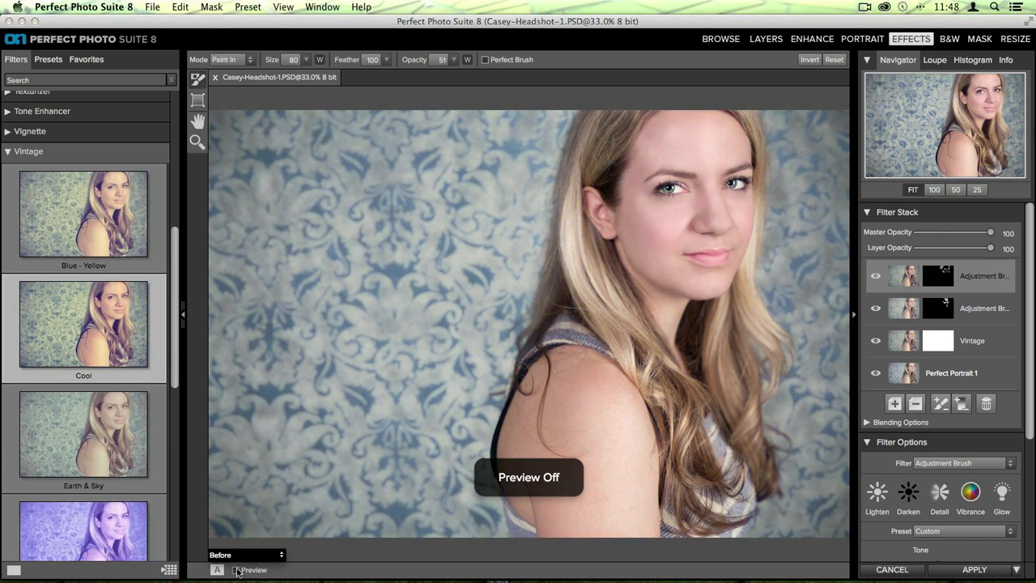
left_click(236, 570)
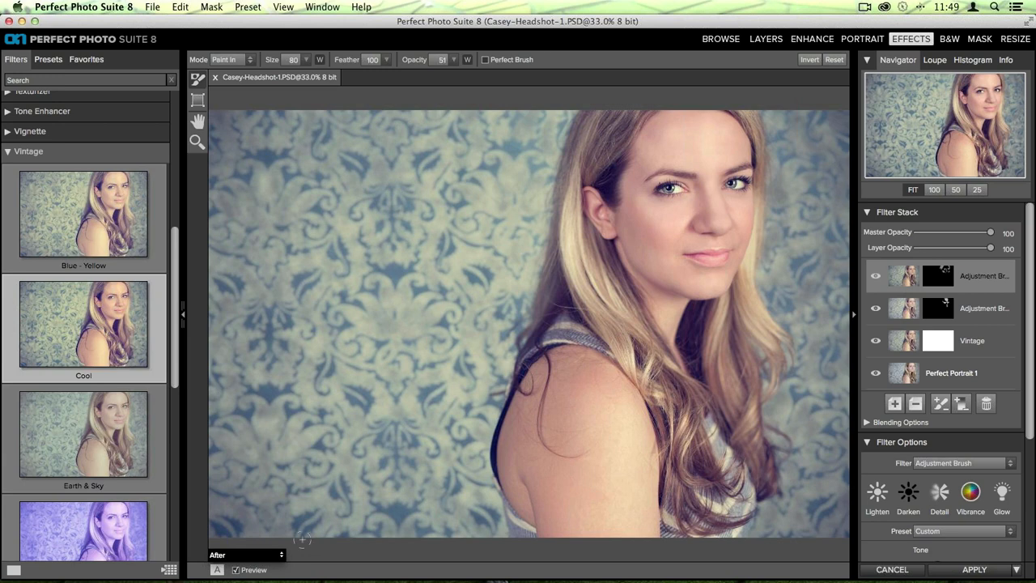
Try the Vignette filter on a new filter layer, and delete that layer again
left_click(894, 403)
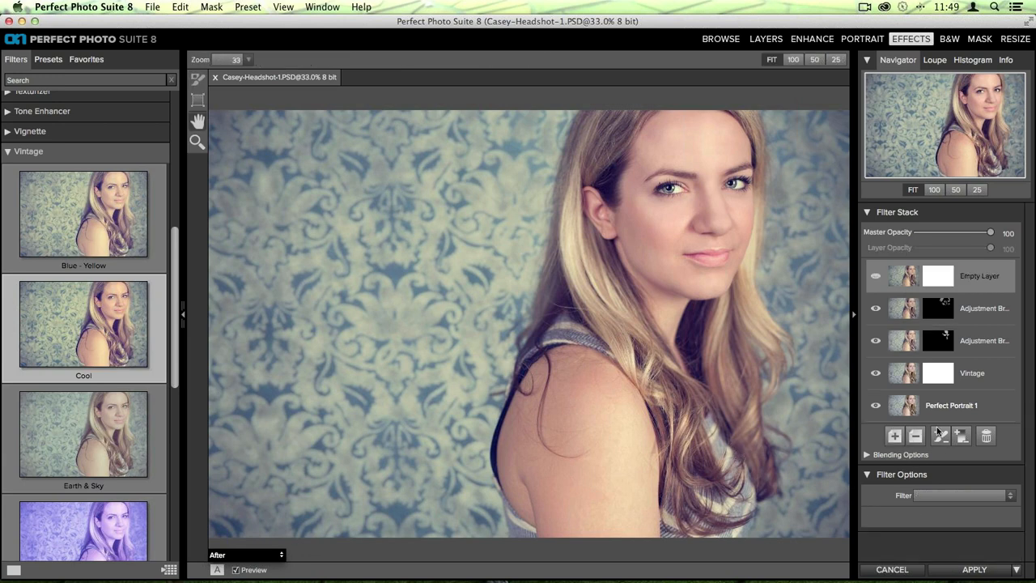
left_click(939, 495)
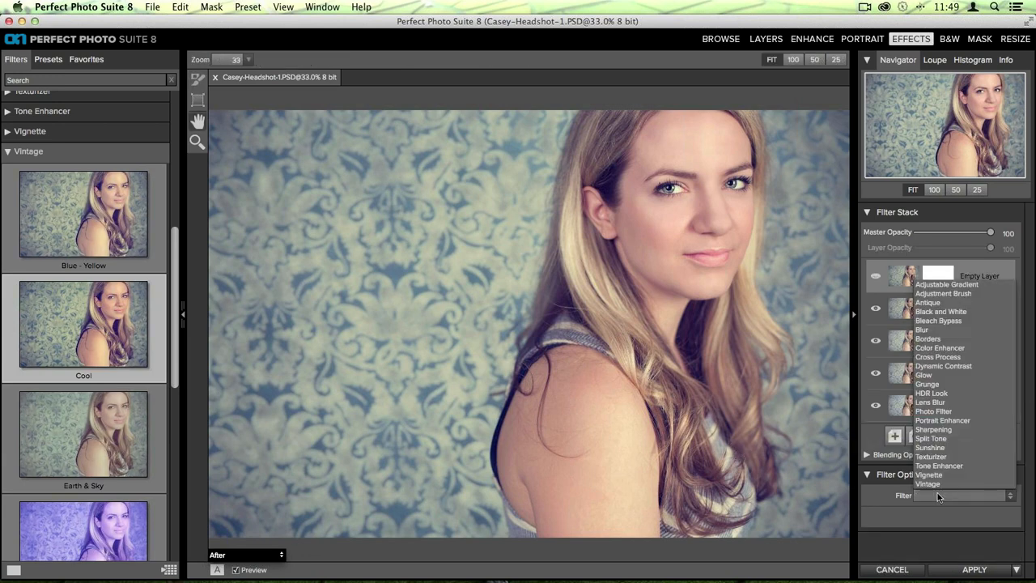
left_click(931, 475)
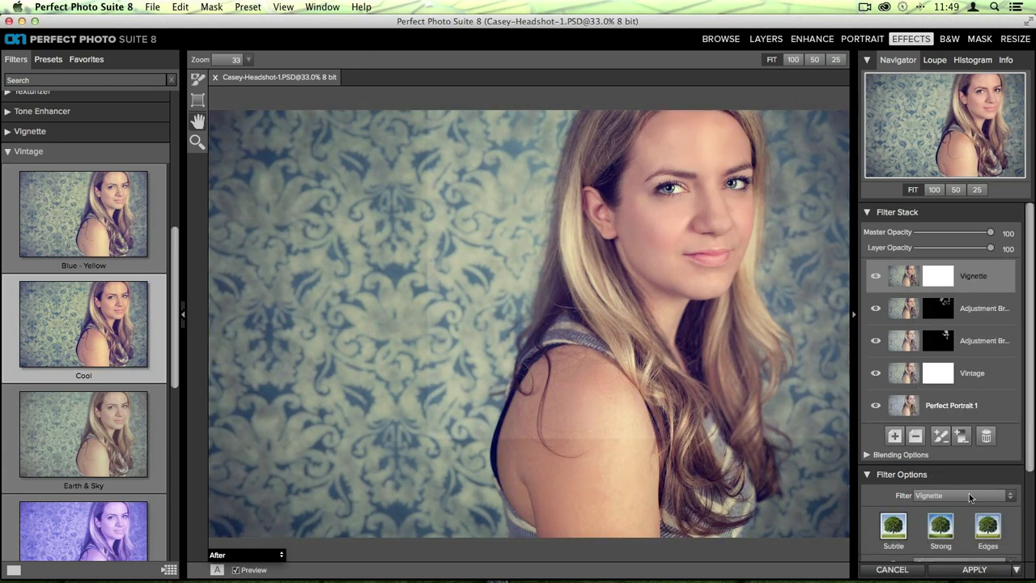
left_click(917, 436)
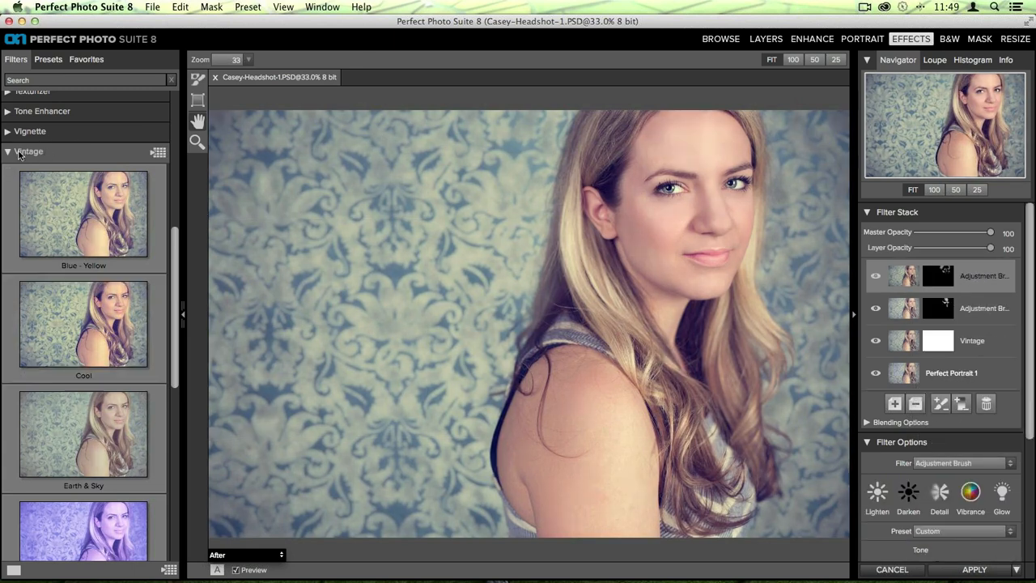
Add an empty filter layer and browse the Vignette and Borders filter presets
left_click(29, 151)
left_click(894, 404)
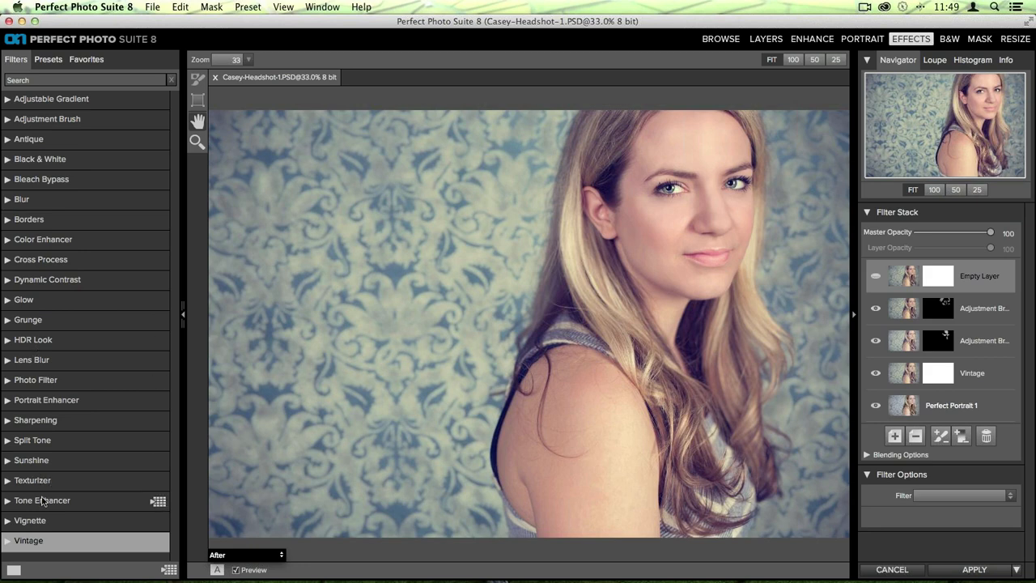
left_click(20, 521)
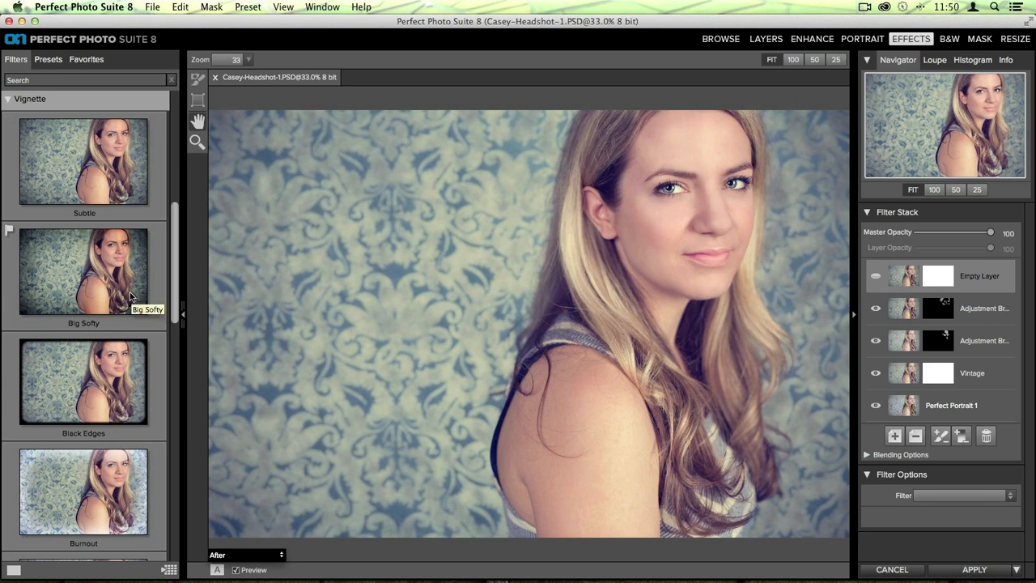
scroll(95, 237, "up", 5)
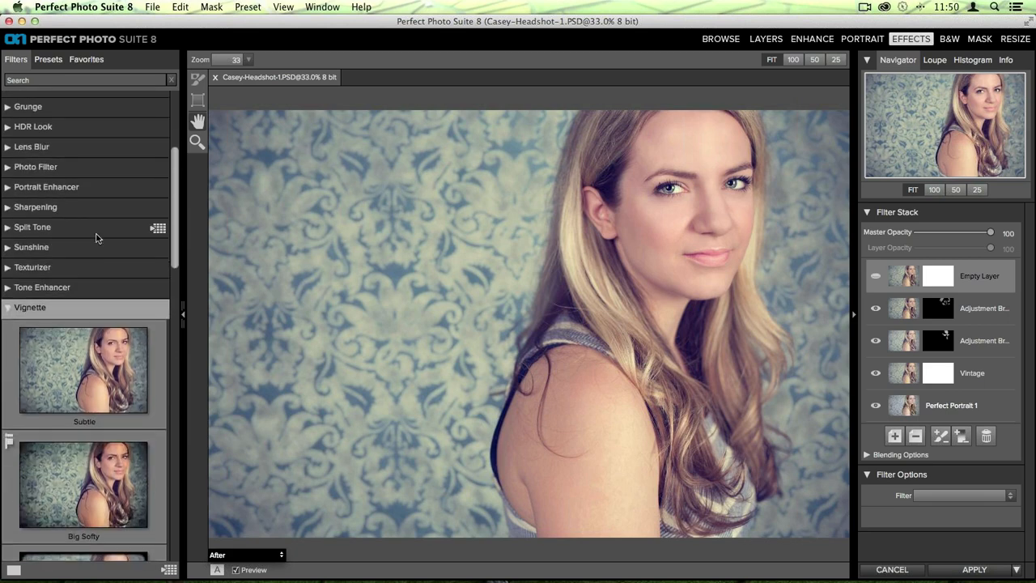
scroll(96, 237, "up", 3)
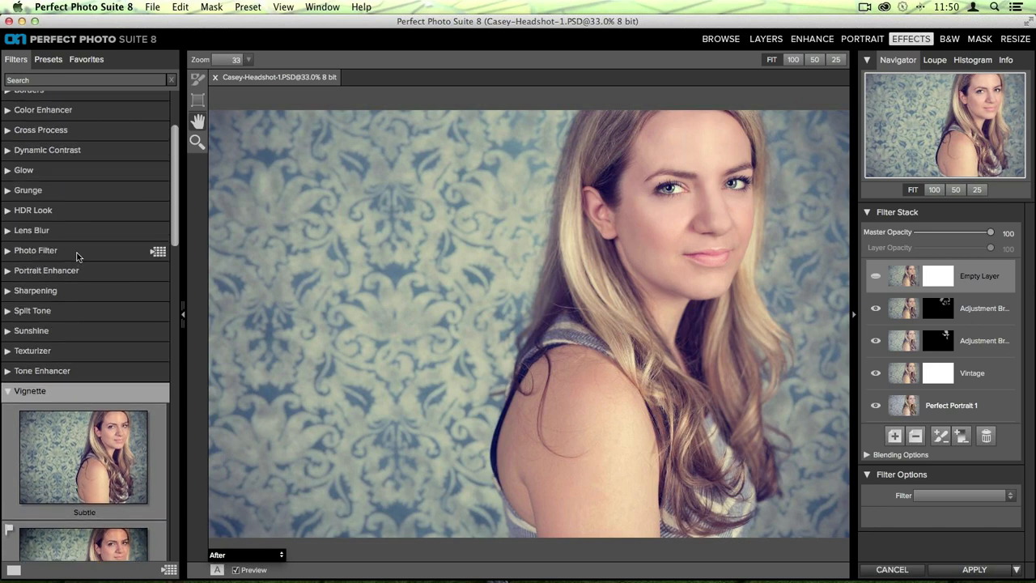
scroll(81, 243, "up", 5)
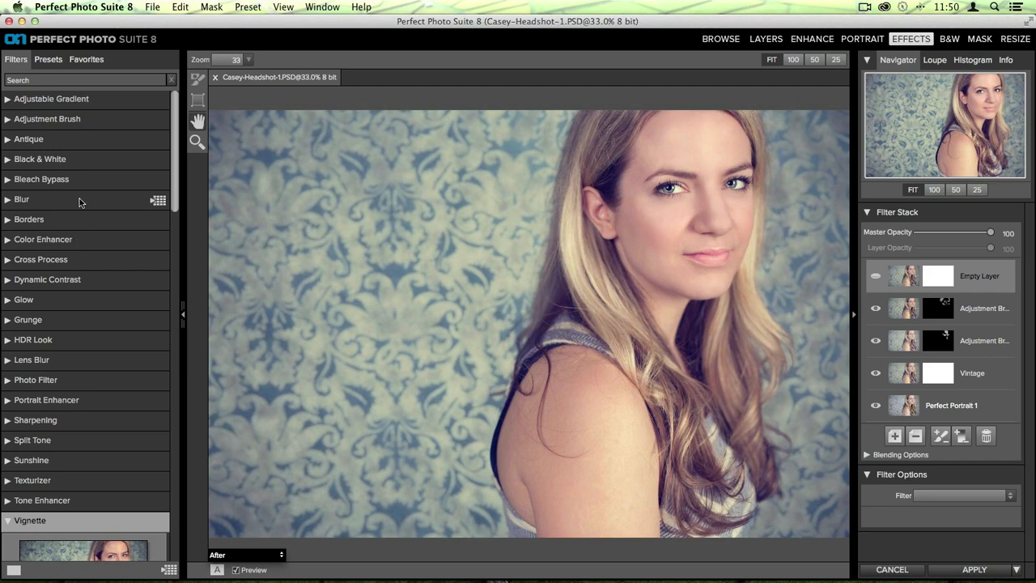
left_click(62, 216)
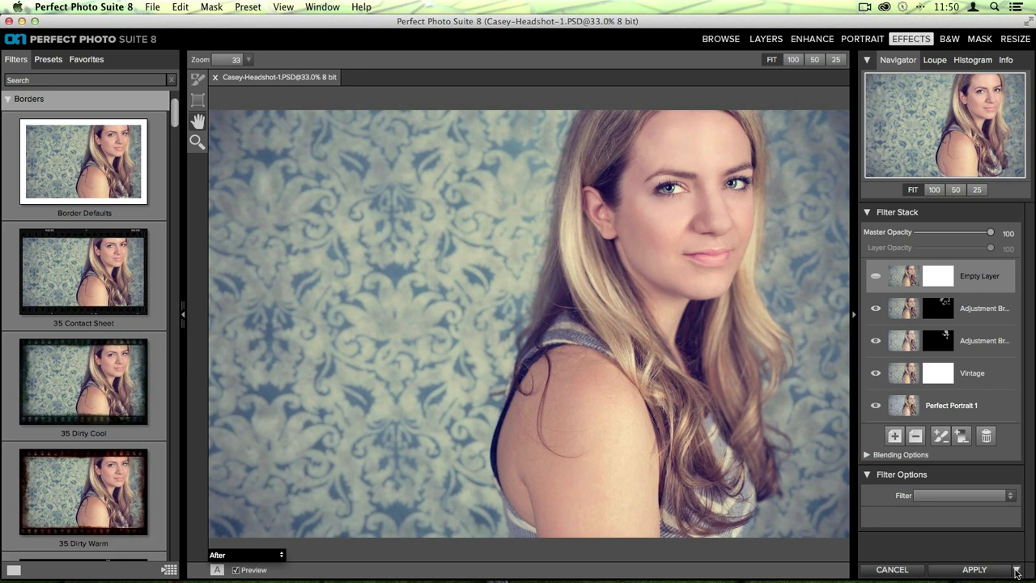
Apply the effects to the composite and make the Perfect Portrait 1 layer visible
left_click(977, 569)
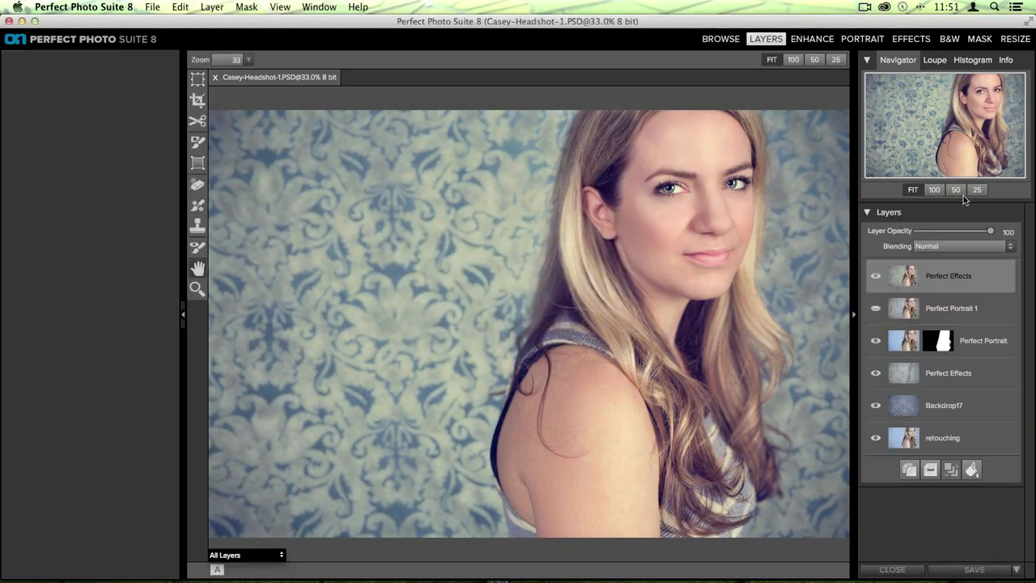
left_click(876, 308)
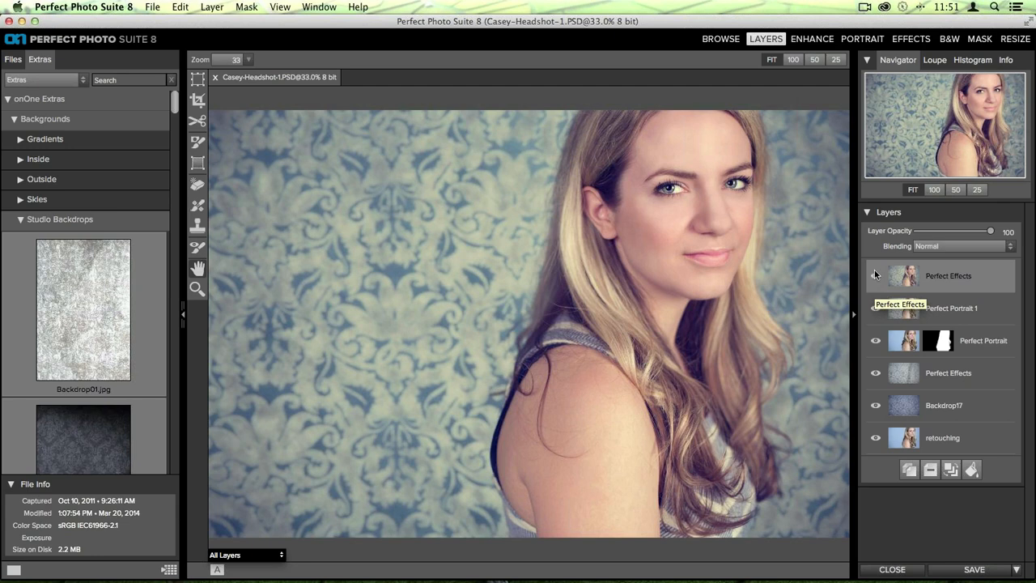
Hide all layers above the retouching layer to view the retouched original on its own
mouse_move(875, 273)
left_mouse_down()
mouse_move(875, 291)
mouse_move(876, 278)
left_mouse_up()
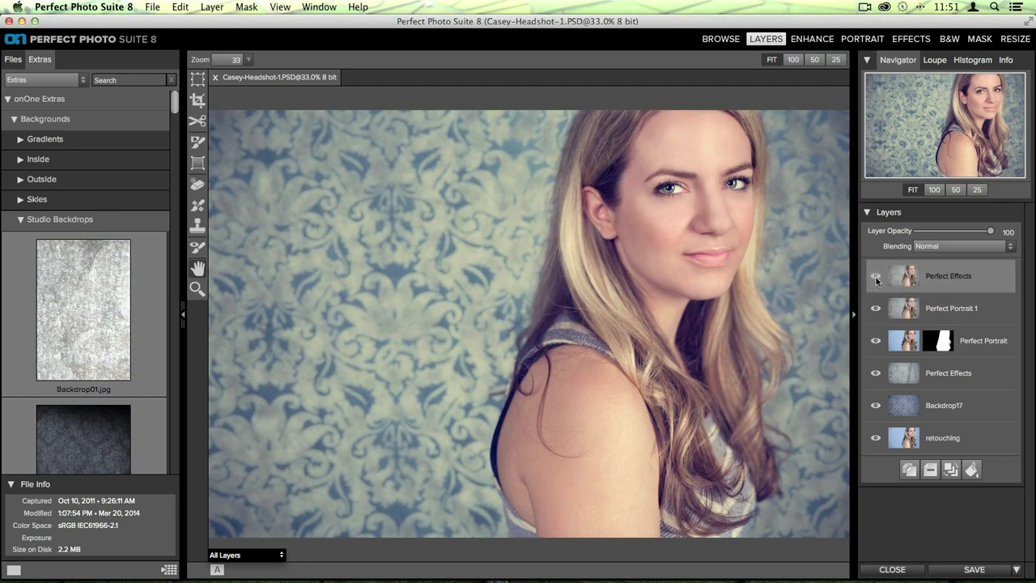
left_click(875, 277)
left_click(875, 309)
left_click(875, 341)
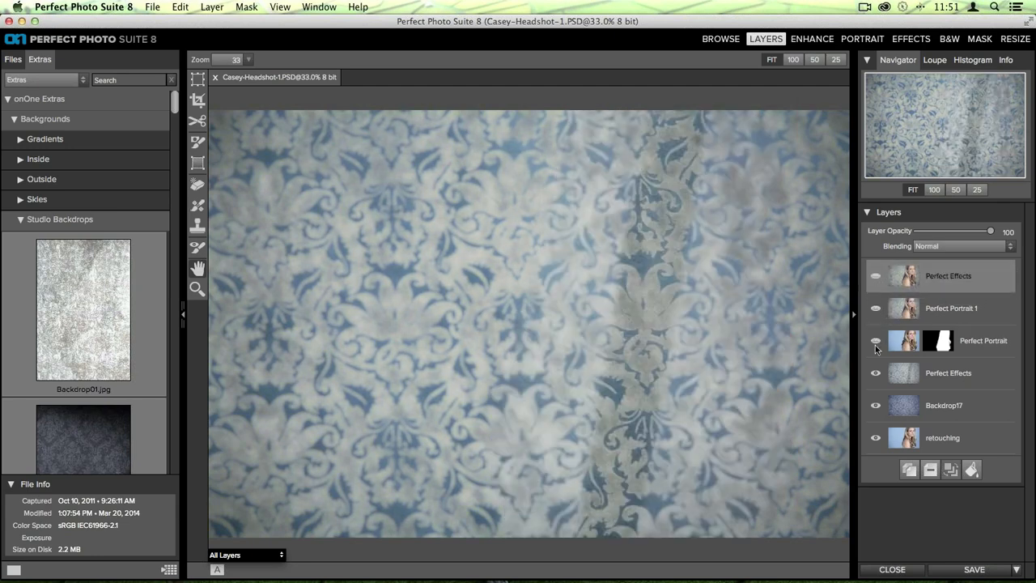
left_click(875, 375)
left_click(878, 406)
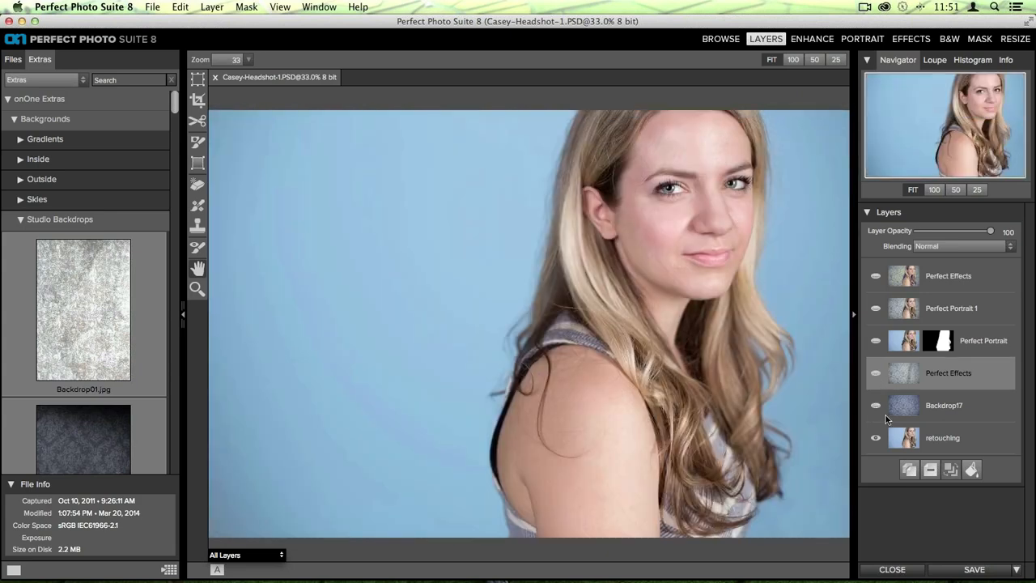
Show the masked Perfect Portrait layer and compare the face close up with that layer off and on
left_click(876, 341)
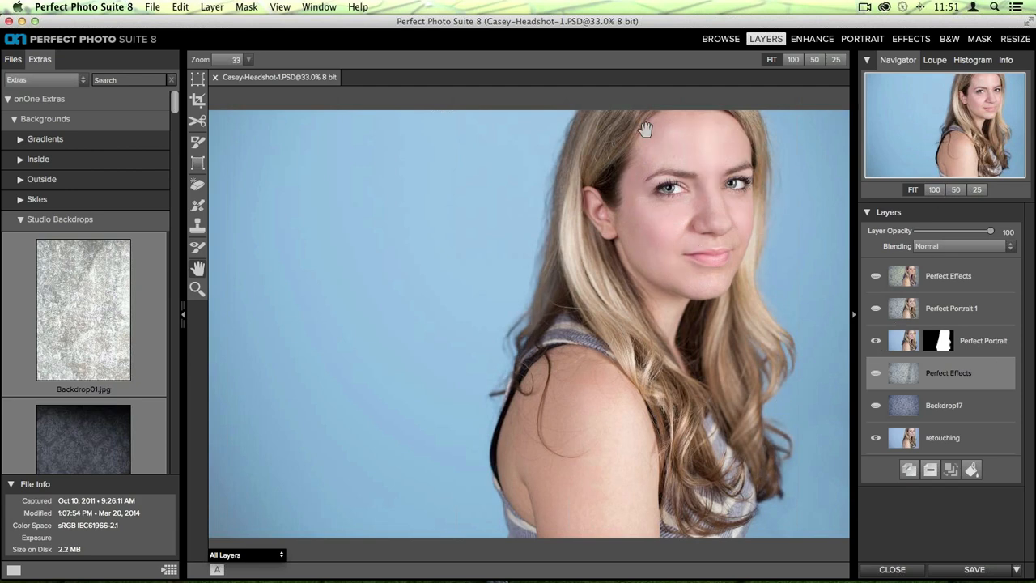
key("super+equal")
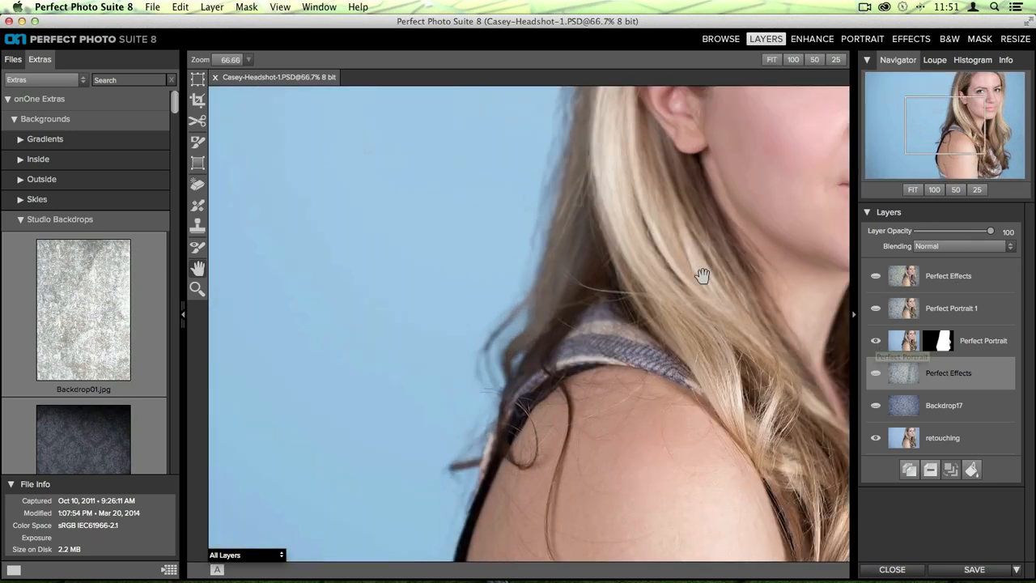
key("super+equal")
left_click_drag(508, 454, 480, 438)
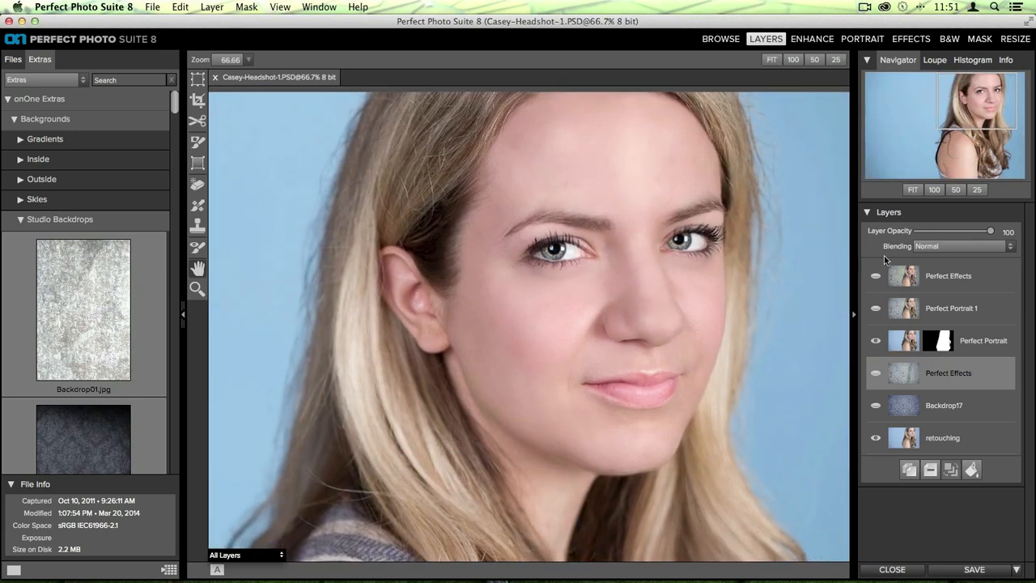
left_click(875, 341)
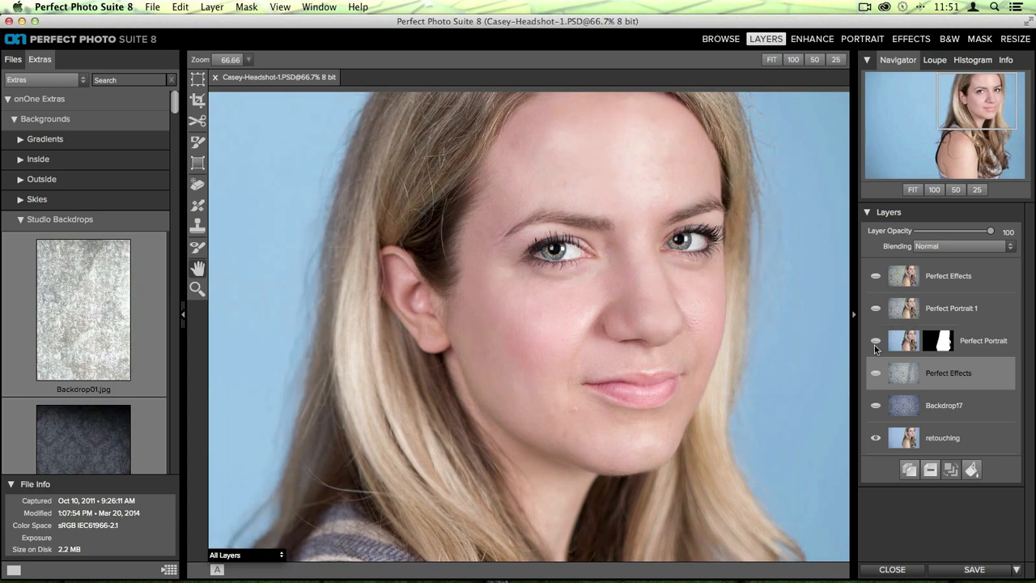
left_click(875, 341)
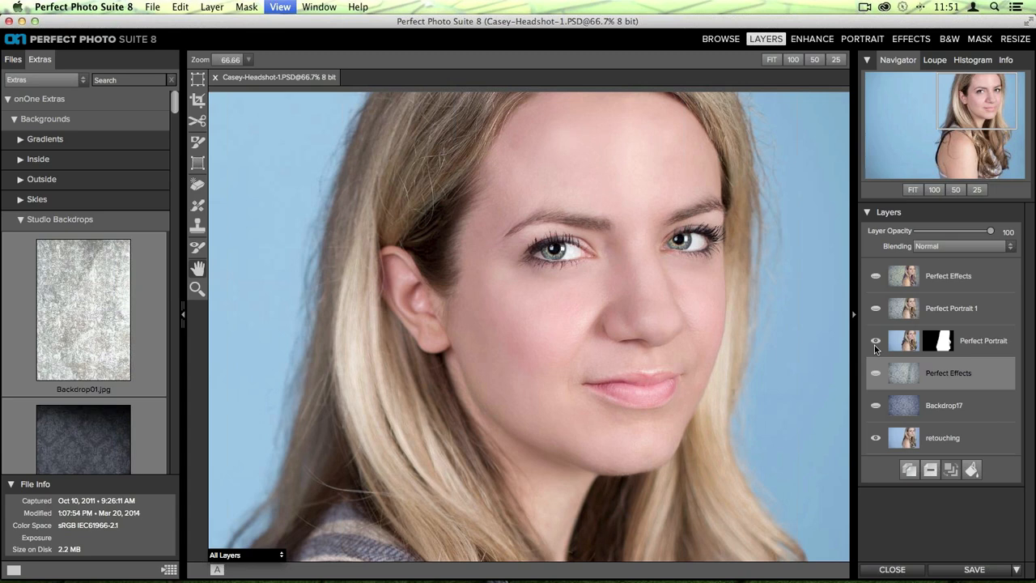
key("super+0")
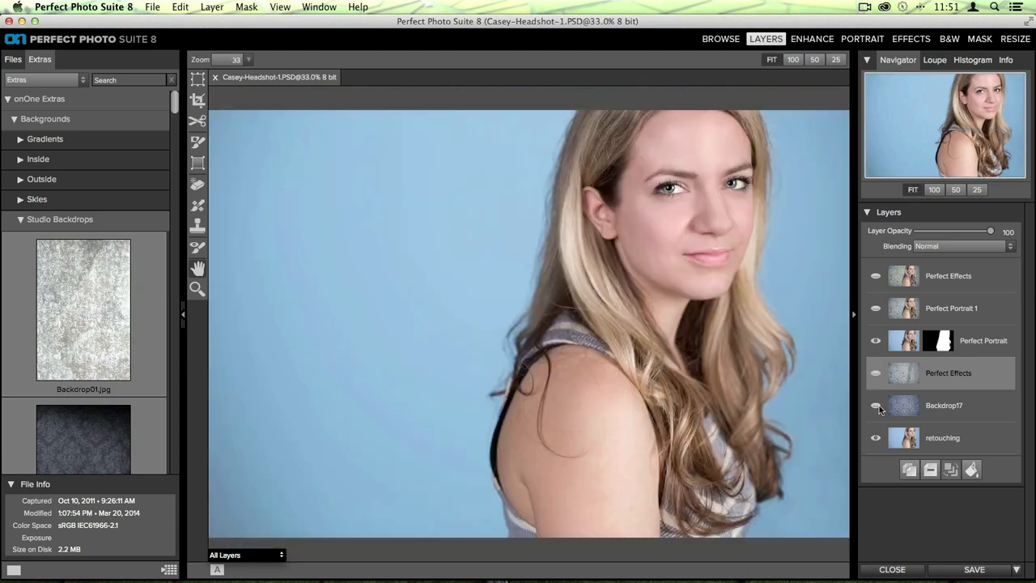
Show the Backdrop17, lower Perfect Effects, Perfect Portrait 1 and top Perfect Effects layers one after another
left_click(876, 406)
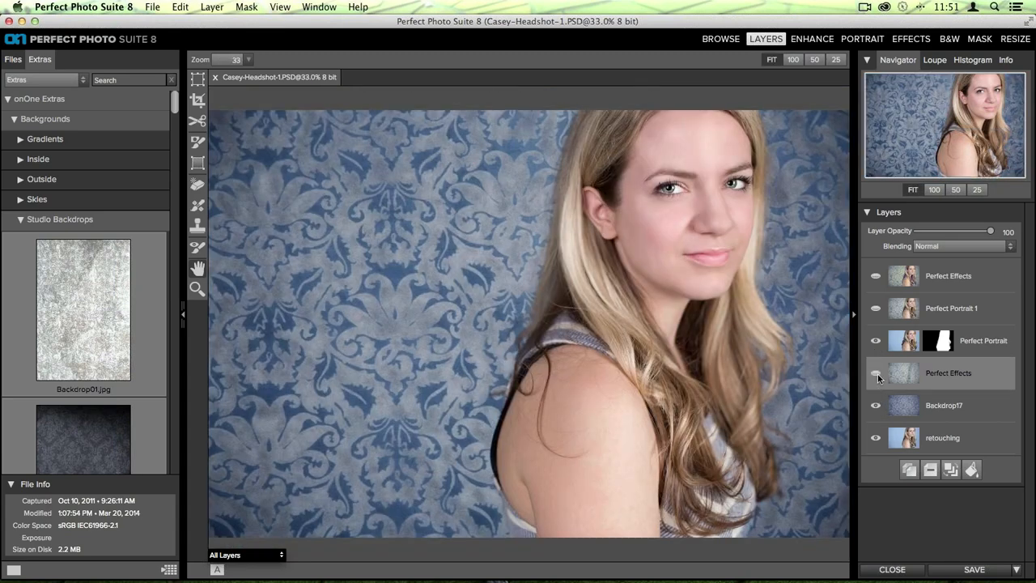
left_click(875, 373)
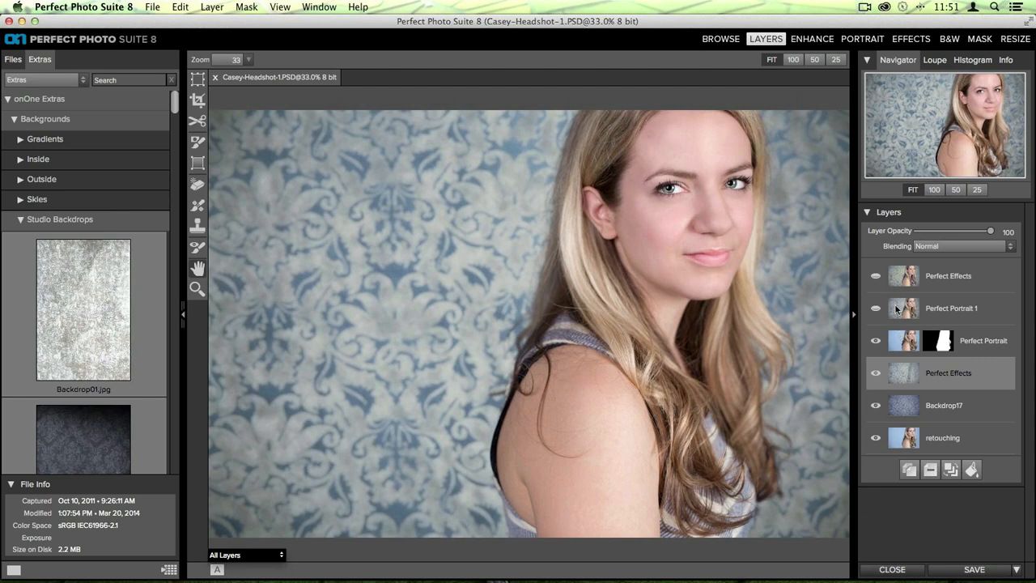
left_click(875, 309)
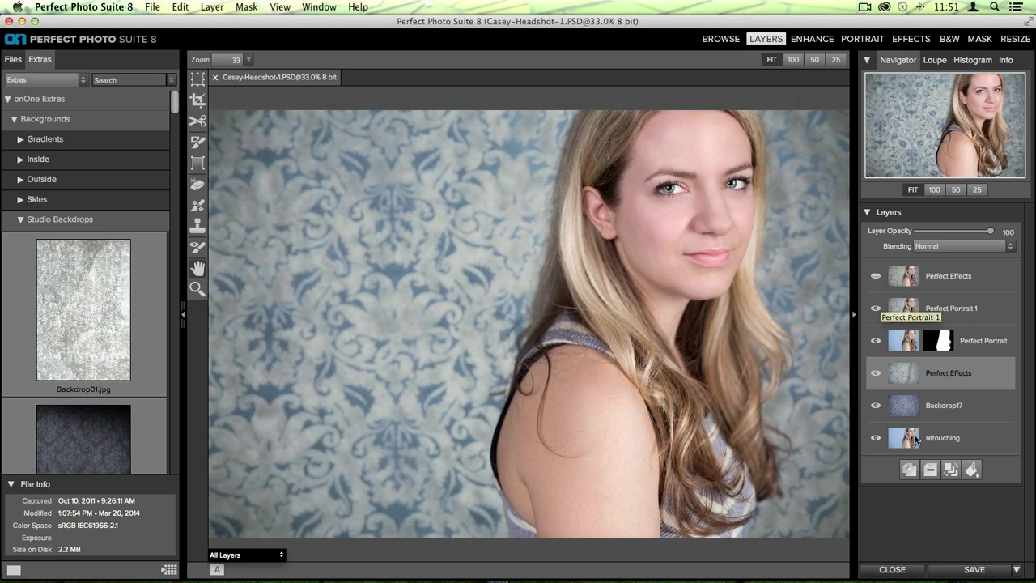
left_click(875, 277)
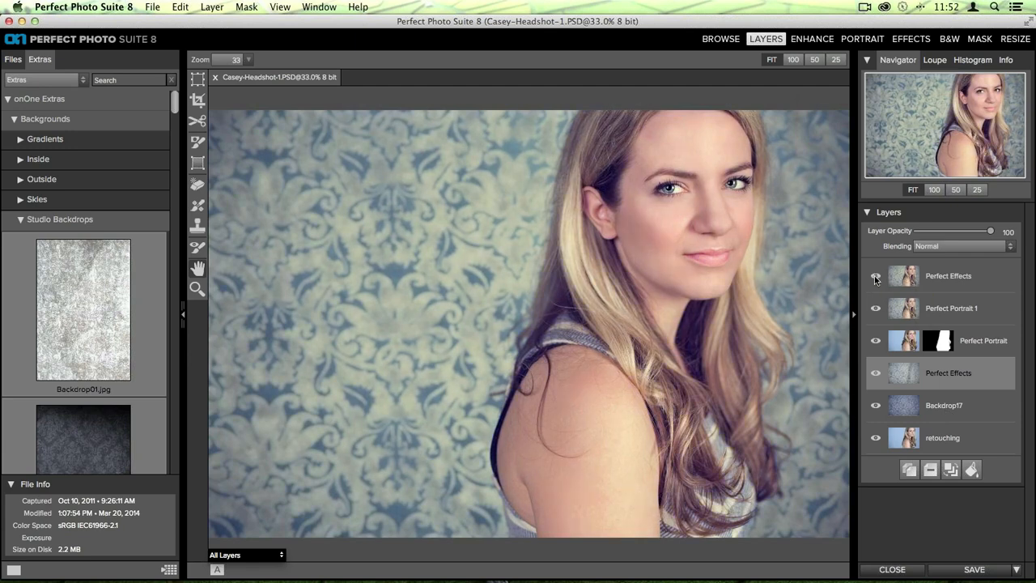
Compare the composite with the top Perfect Effects layer off and on, leave it visible, and select that layer
left_click(875, 277)
left_click(875, 277)
left_click(875, 277)
left_click(875, 277)
left_click(875, 277)
left_click(875, 277)
key("space")
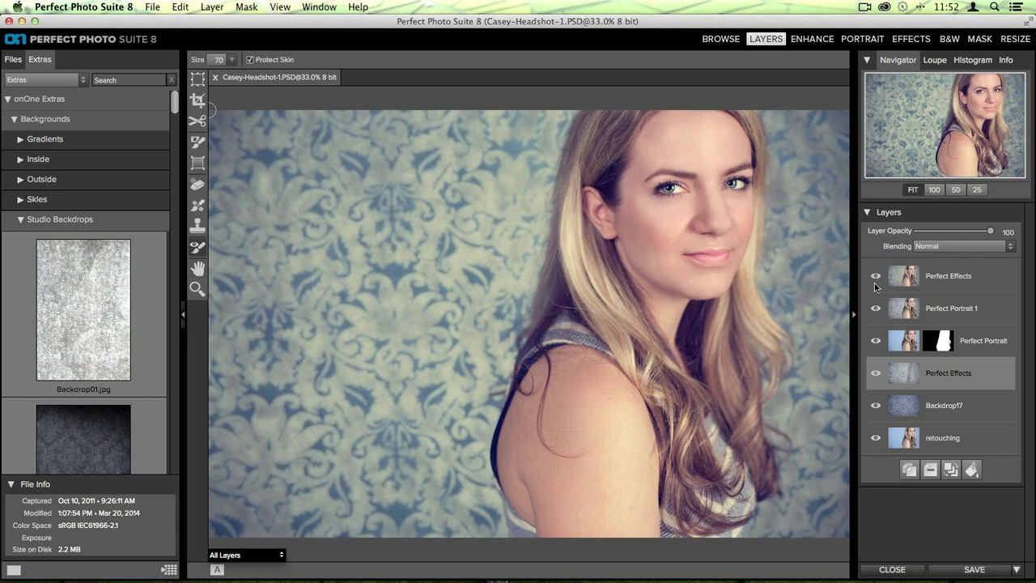
left_click(894, 279)
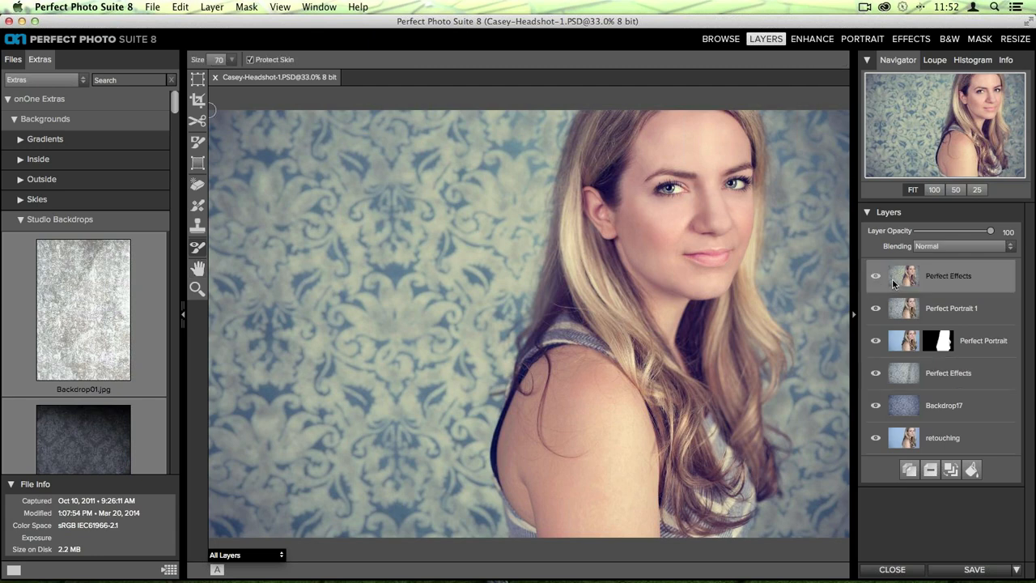